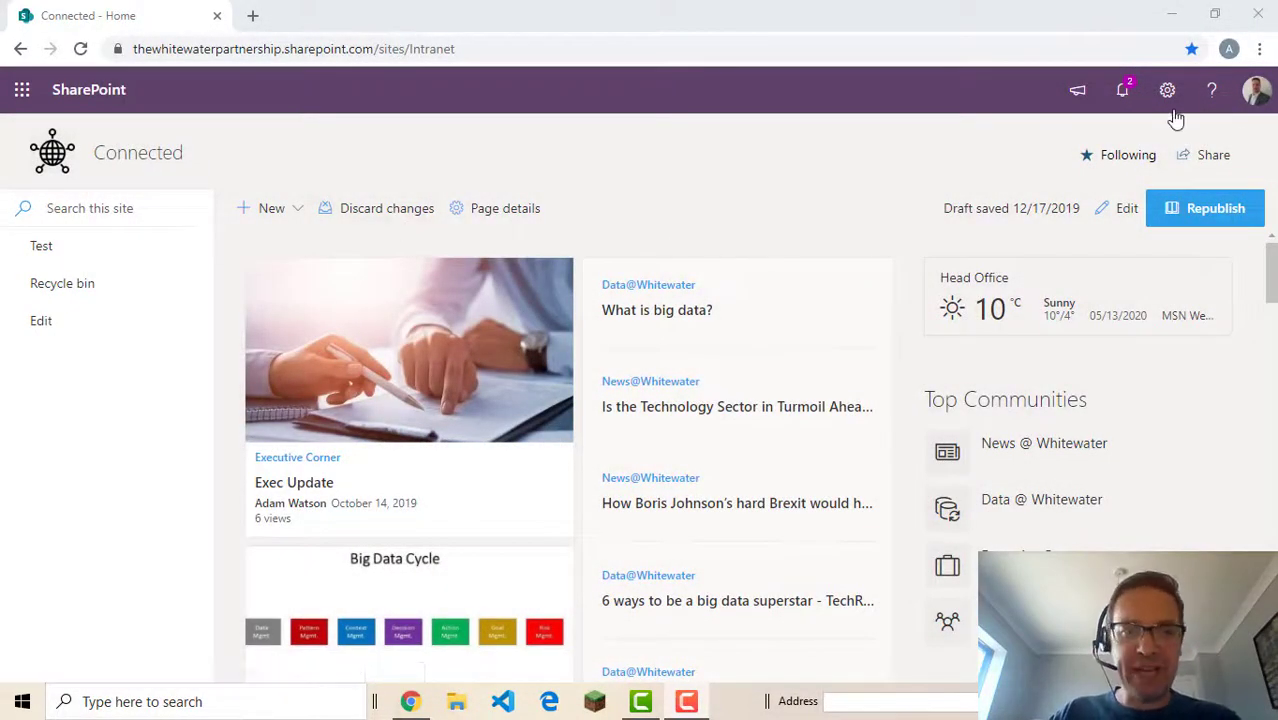
- Create a new list named Booking Form on the Connected site
click(1168, 92)
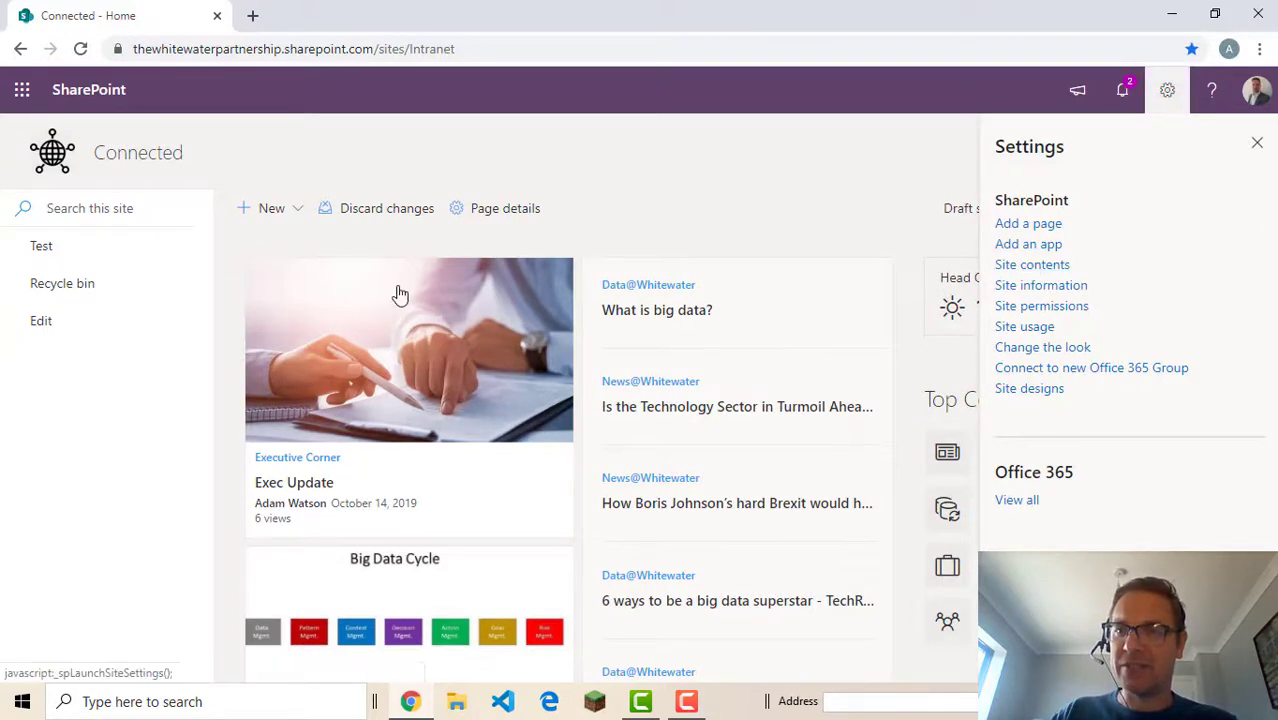
click(300, 212)
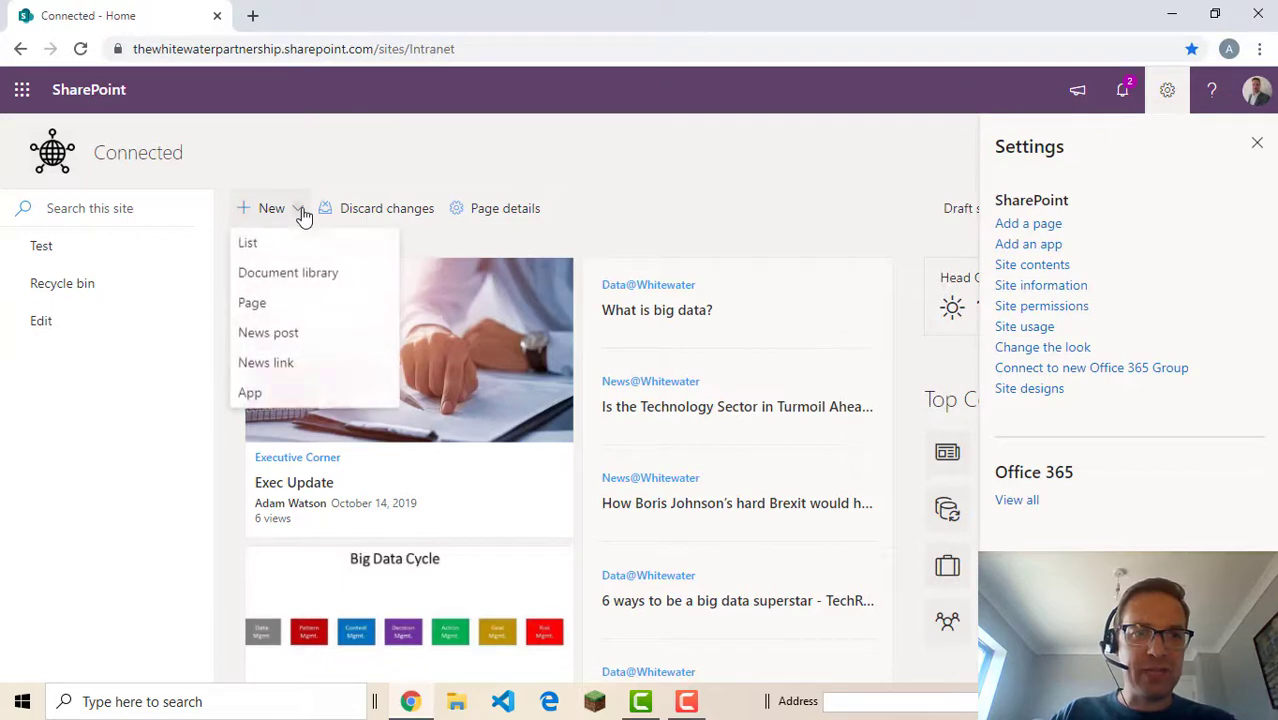
click(250, 243)
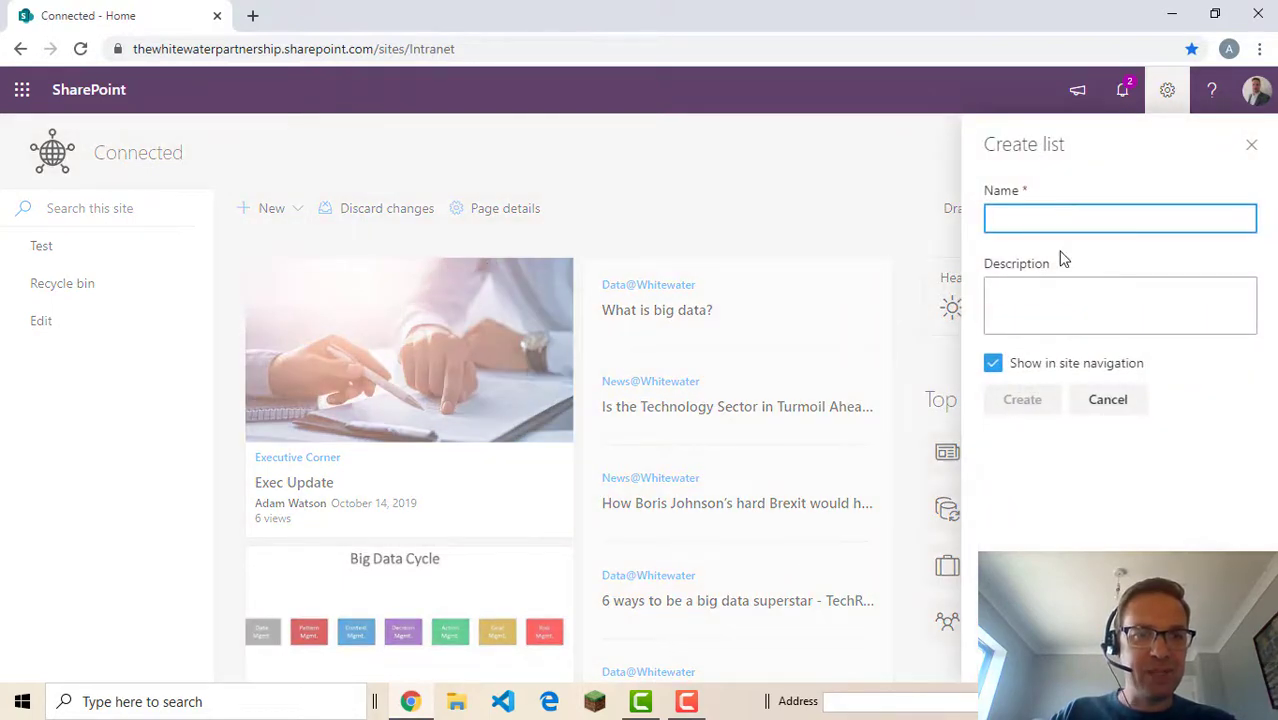
text(Booking Form)
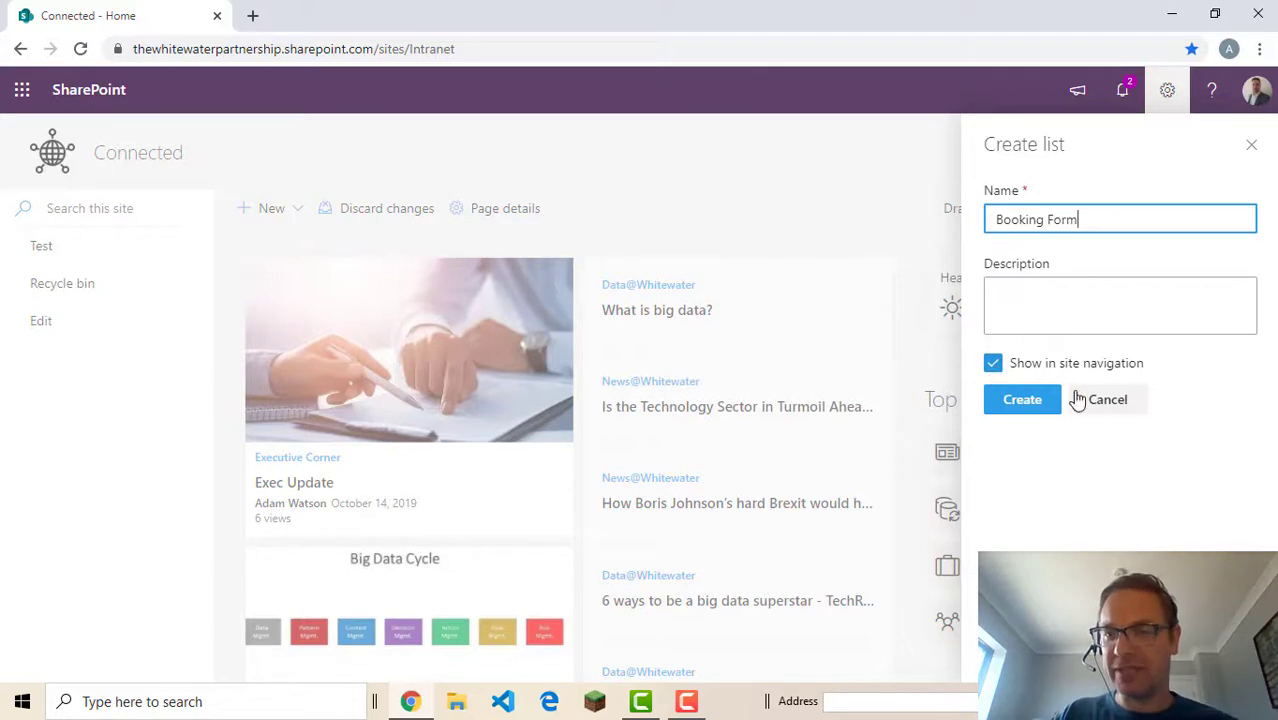
click(1022, 400)
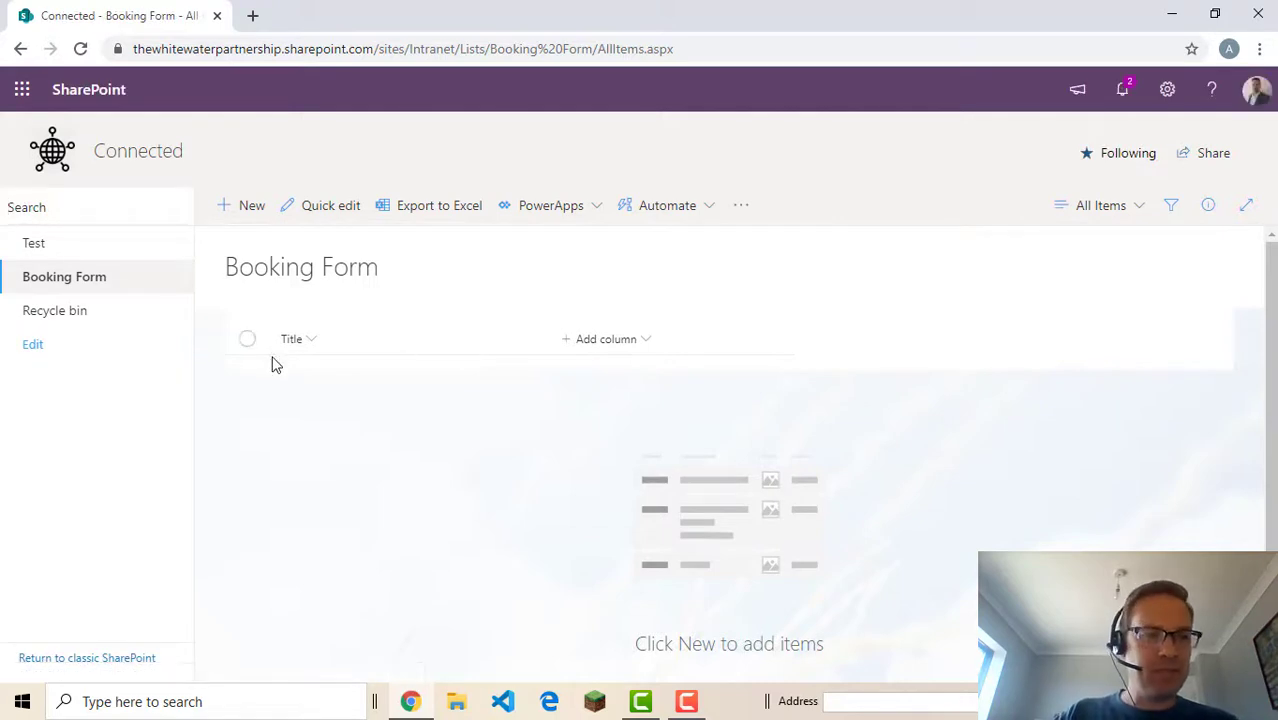
- Add a Person column named Organiser to the Booking Form list, make it required, and save it
click(608, 341)
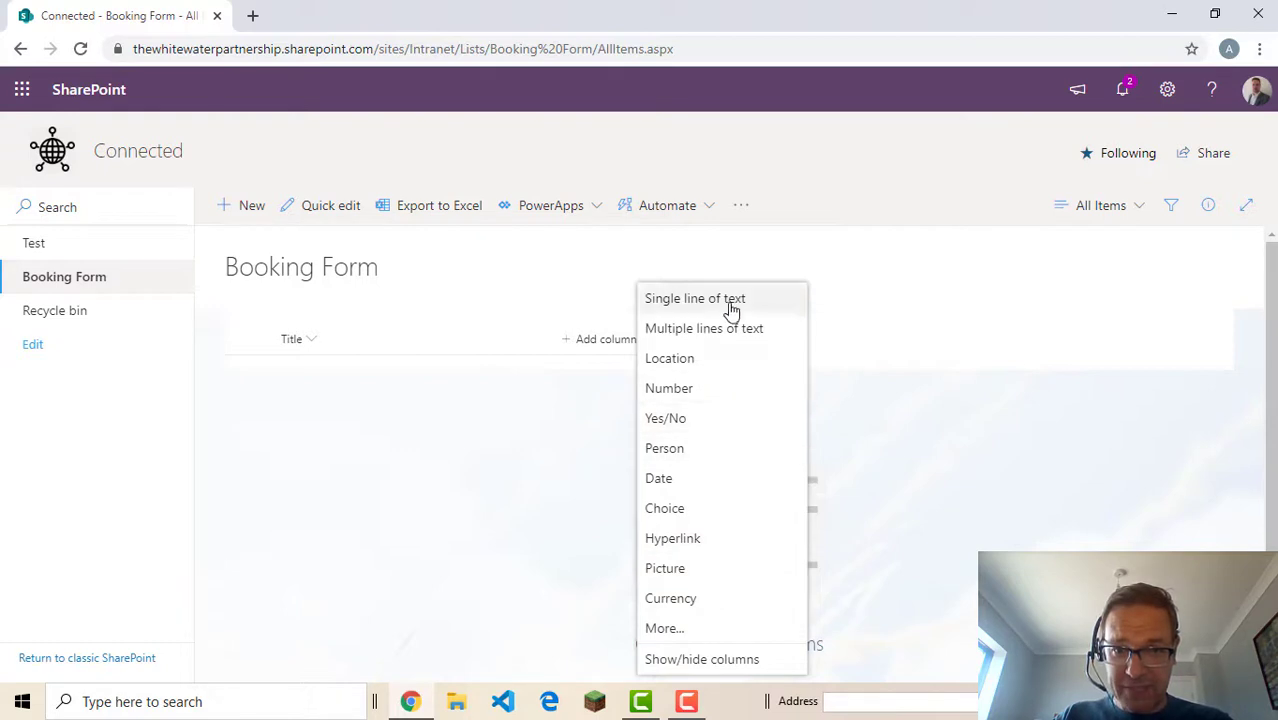
click(670, 450)
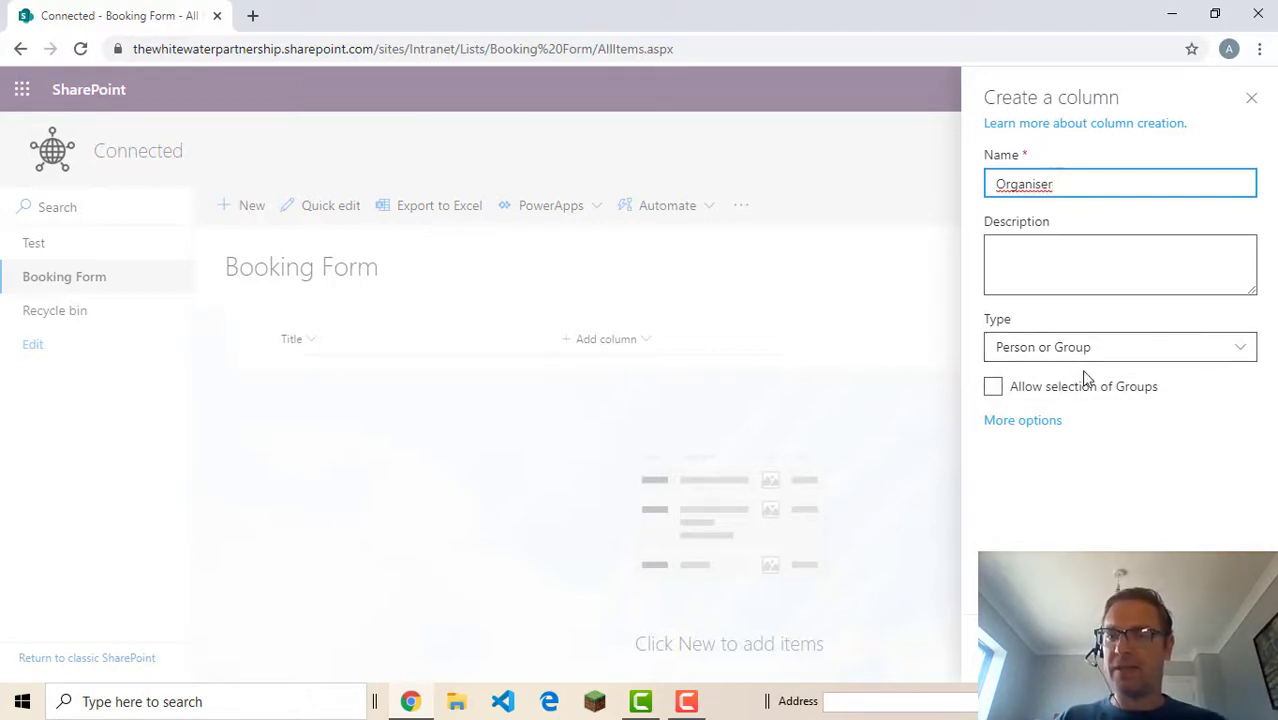
click(993, 389)
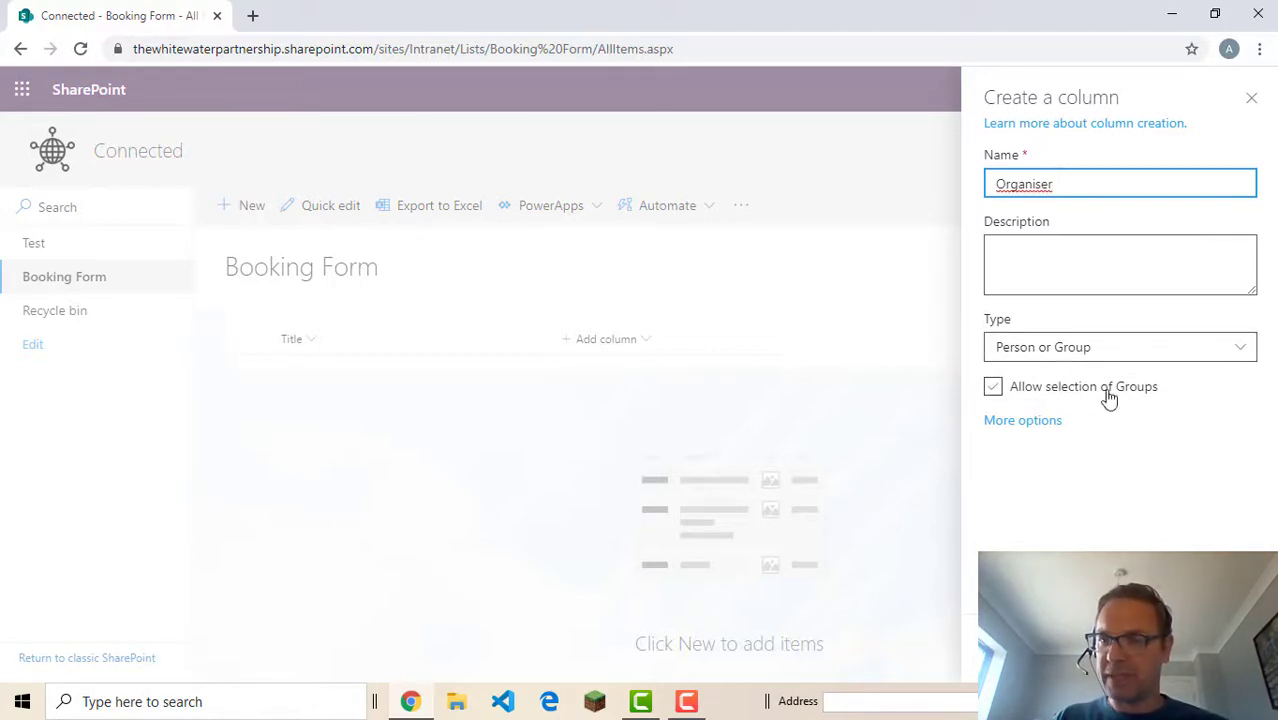
click(1032, 426)
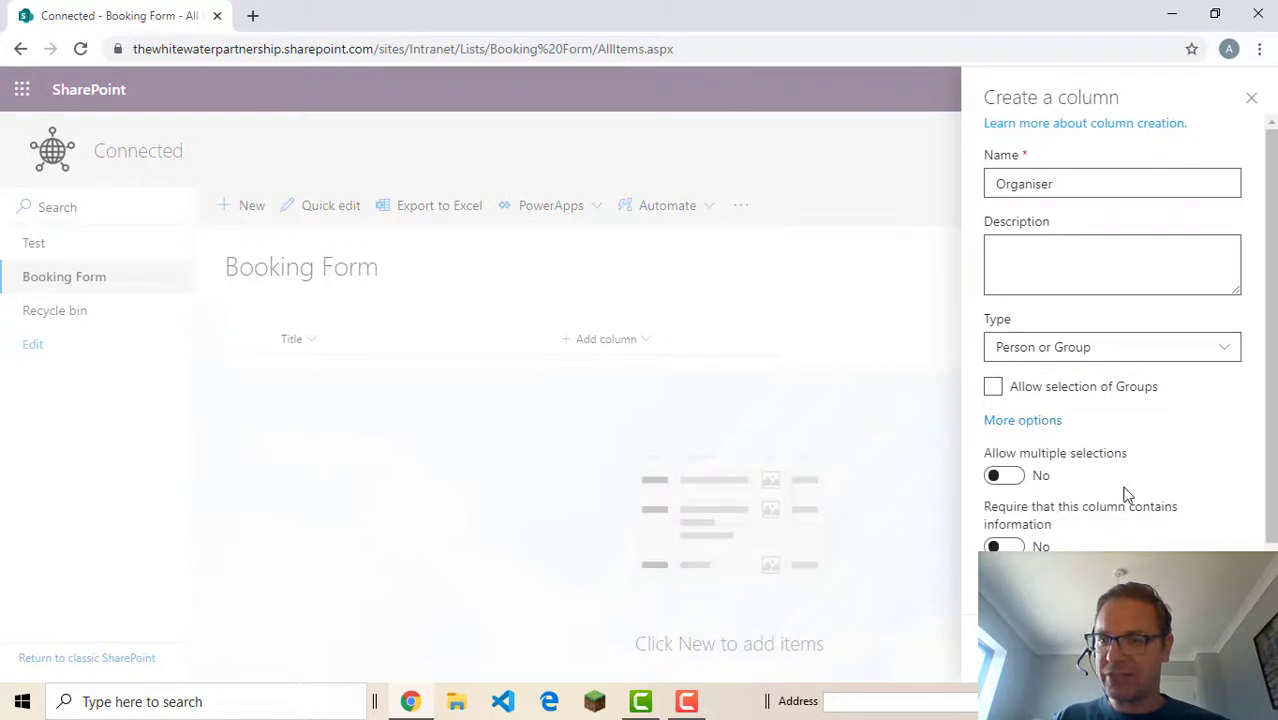
scroll(1126, 494, down, 1)
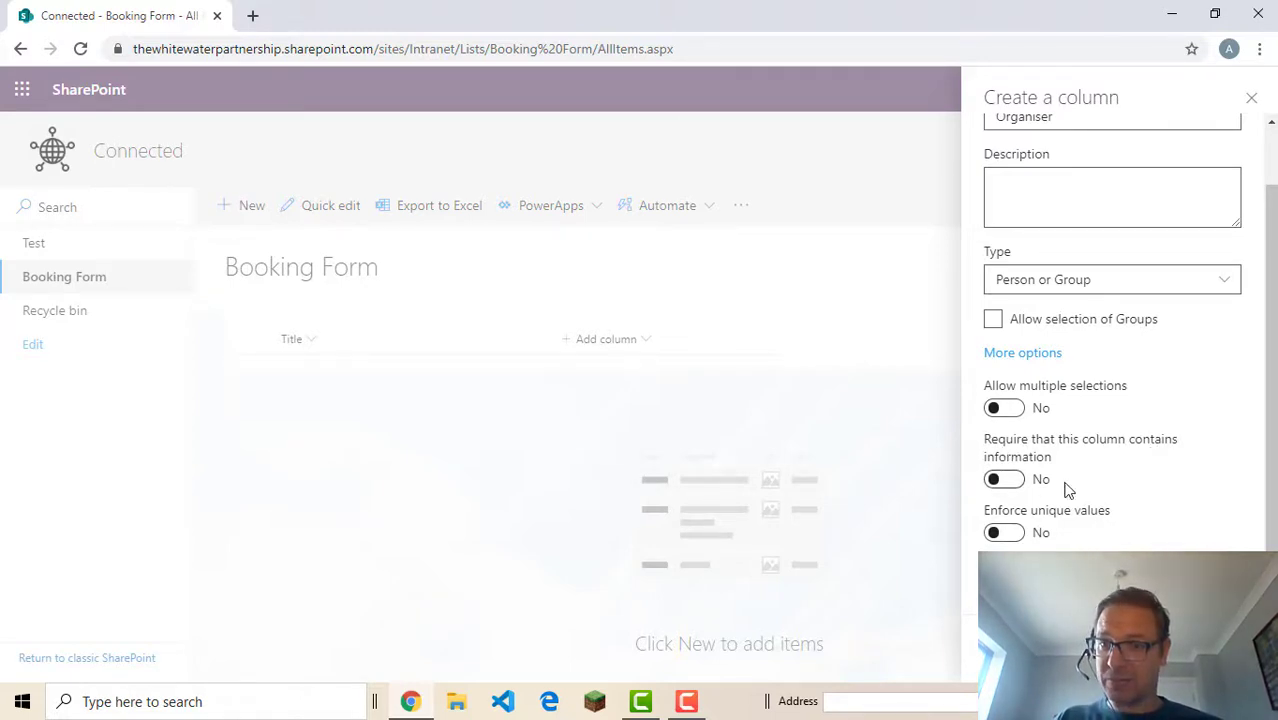
click(1001, 479)
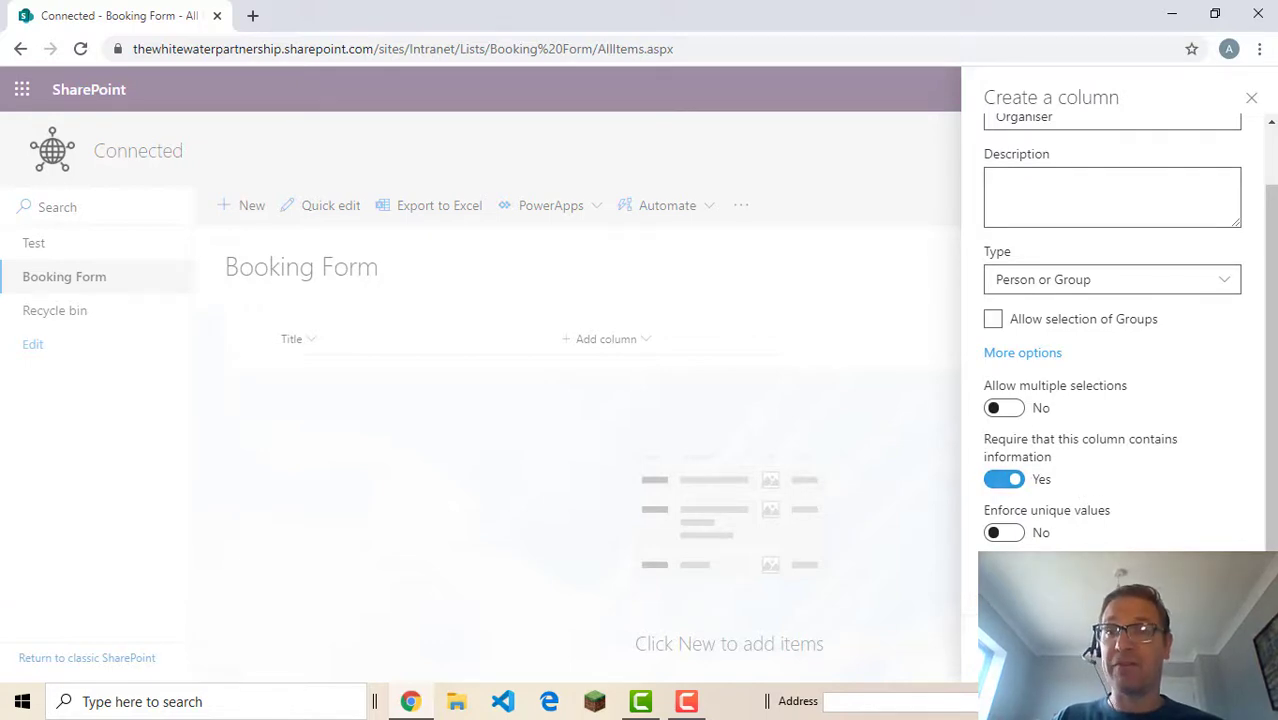
click(1000, 645)
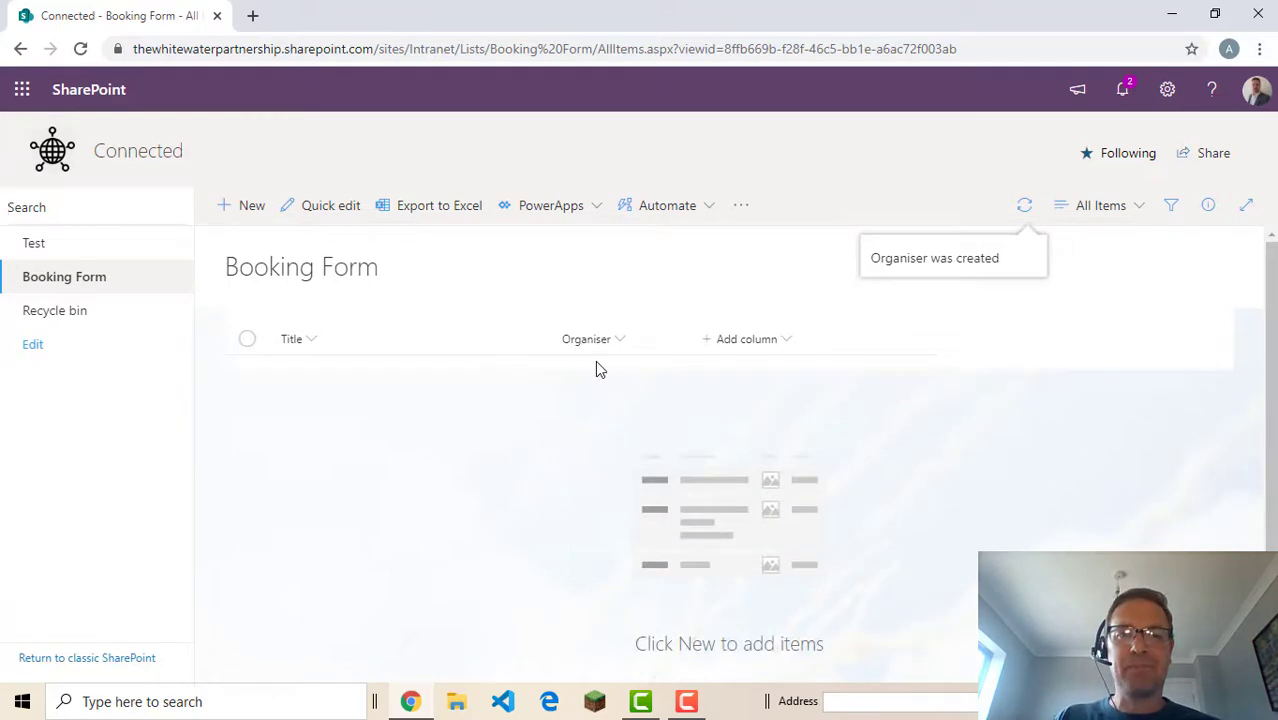
- Set up a Choice column named Venue with the choices East Office, South Office and Midlands Office
click(750, 340)
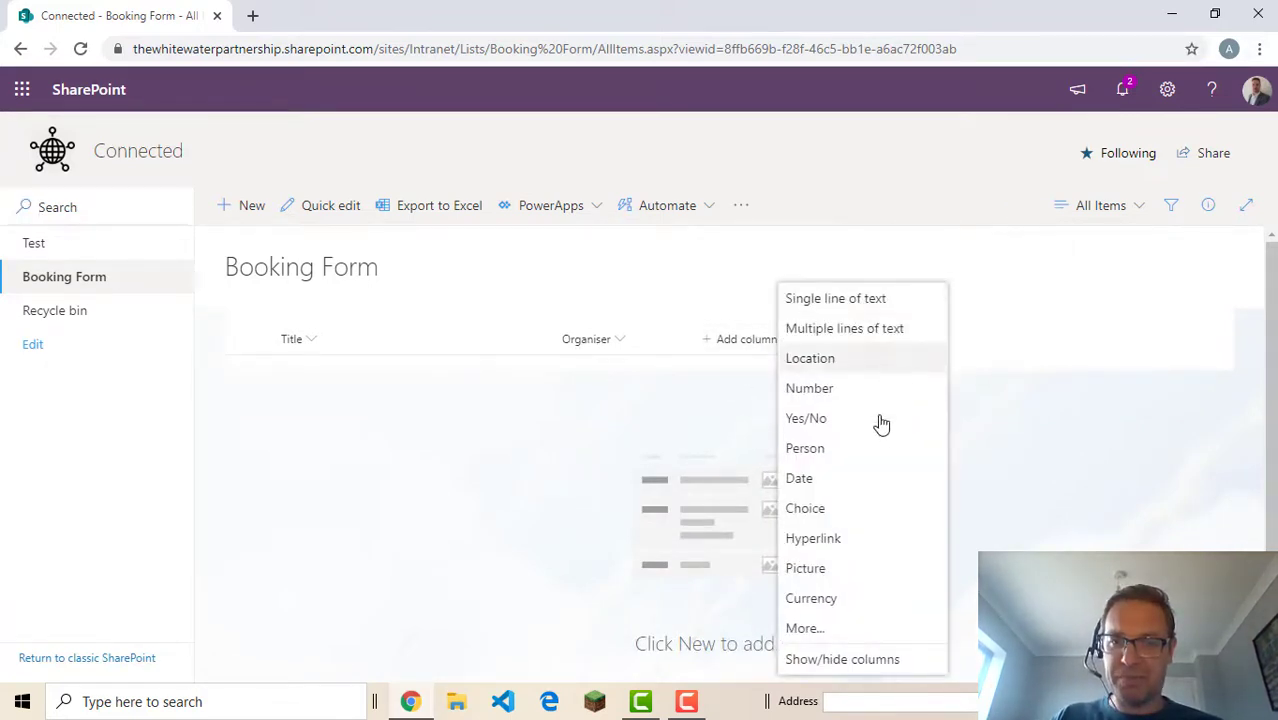
click(830, 510)
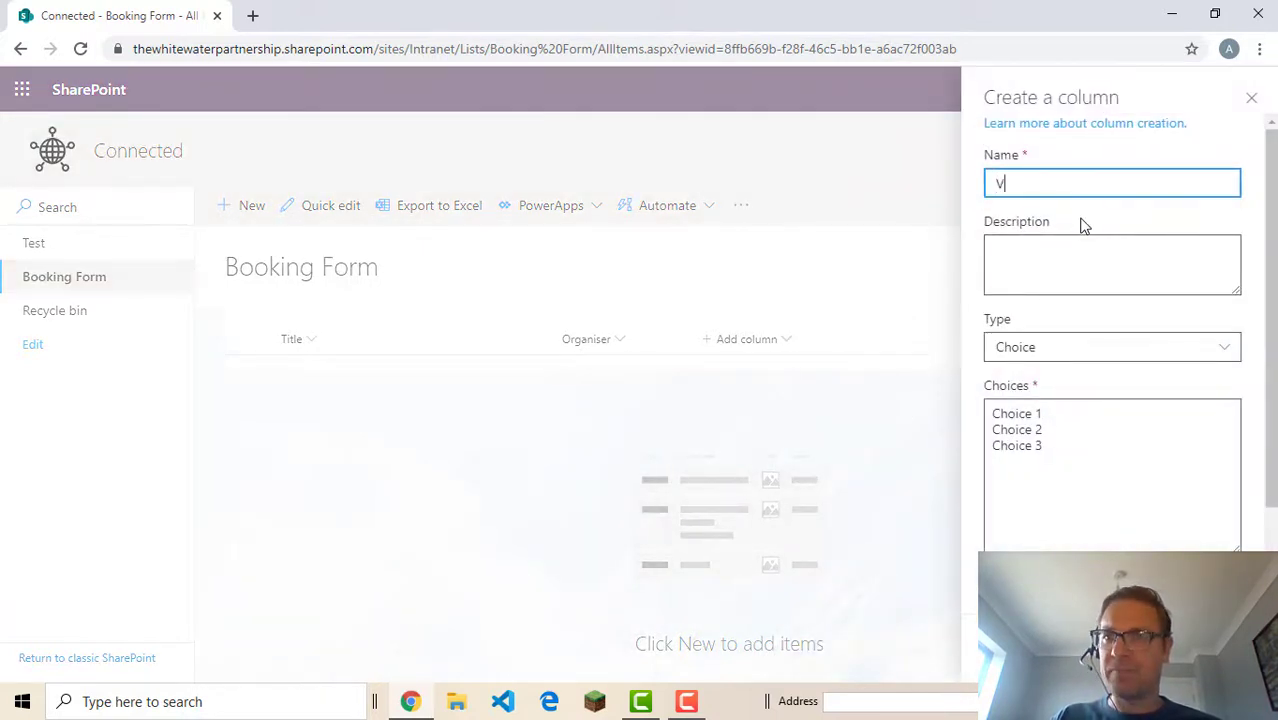
text(Venue)
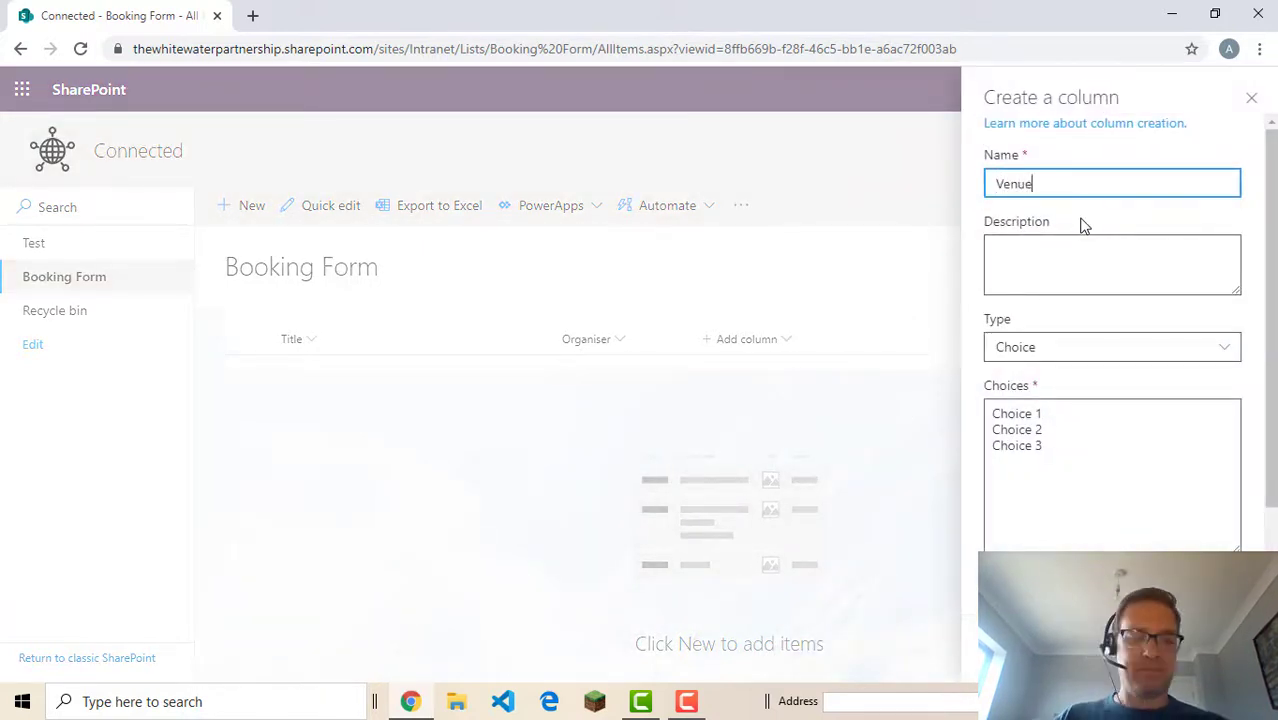
click(1078, 418)
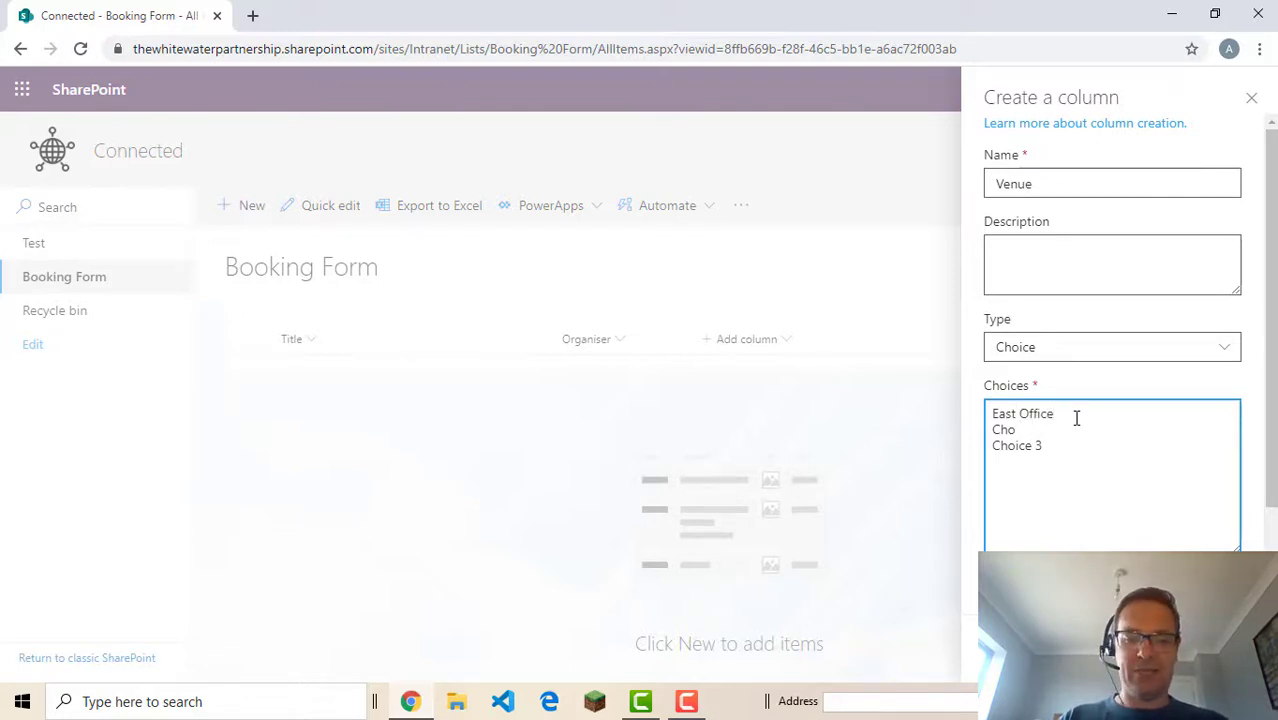
key(BackSpace)
key(BackSpace)
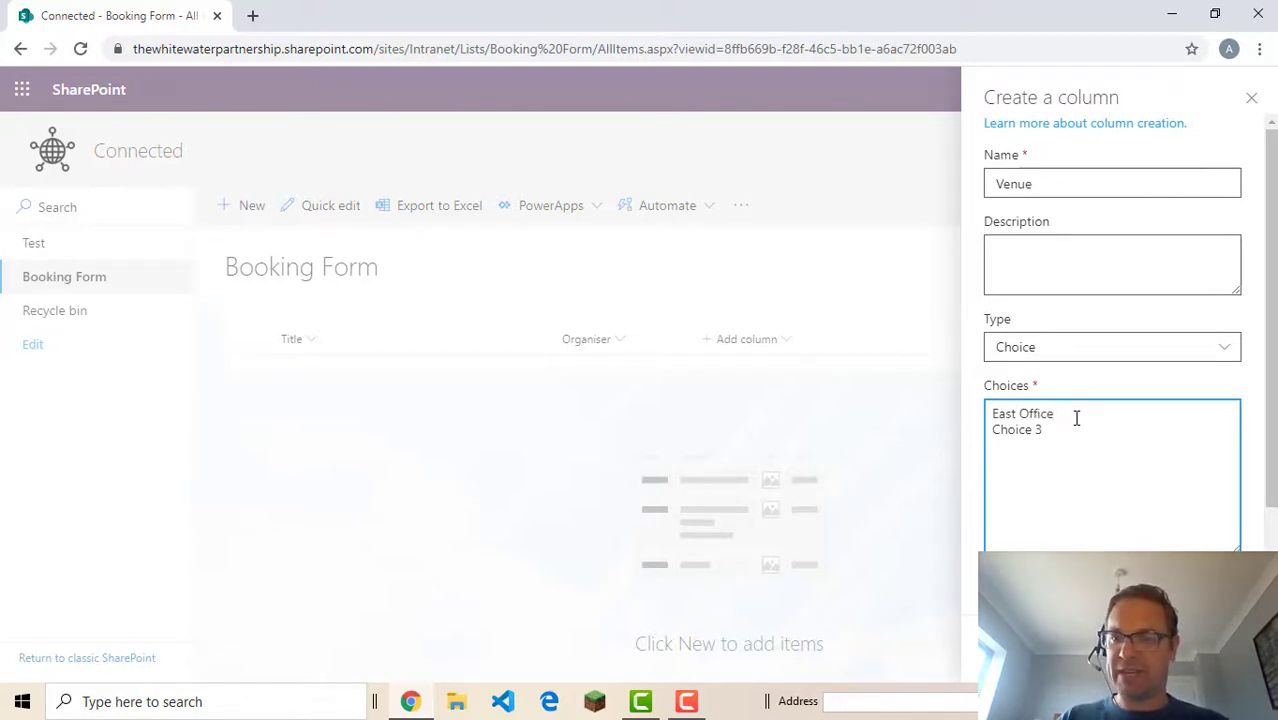
key(Return)
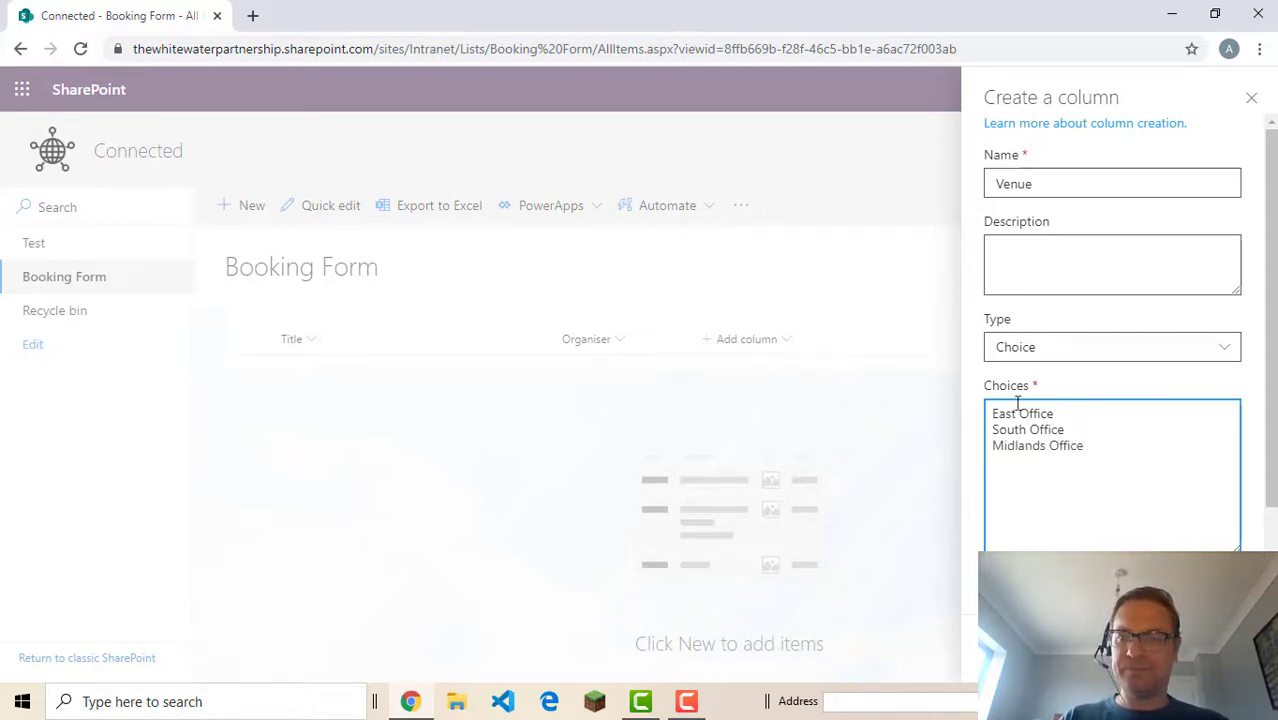
- Require the Venue column to contain information, leaving manual values disallowed, and save the column
scroll(1176, 487, down, 2)
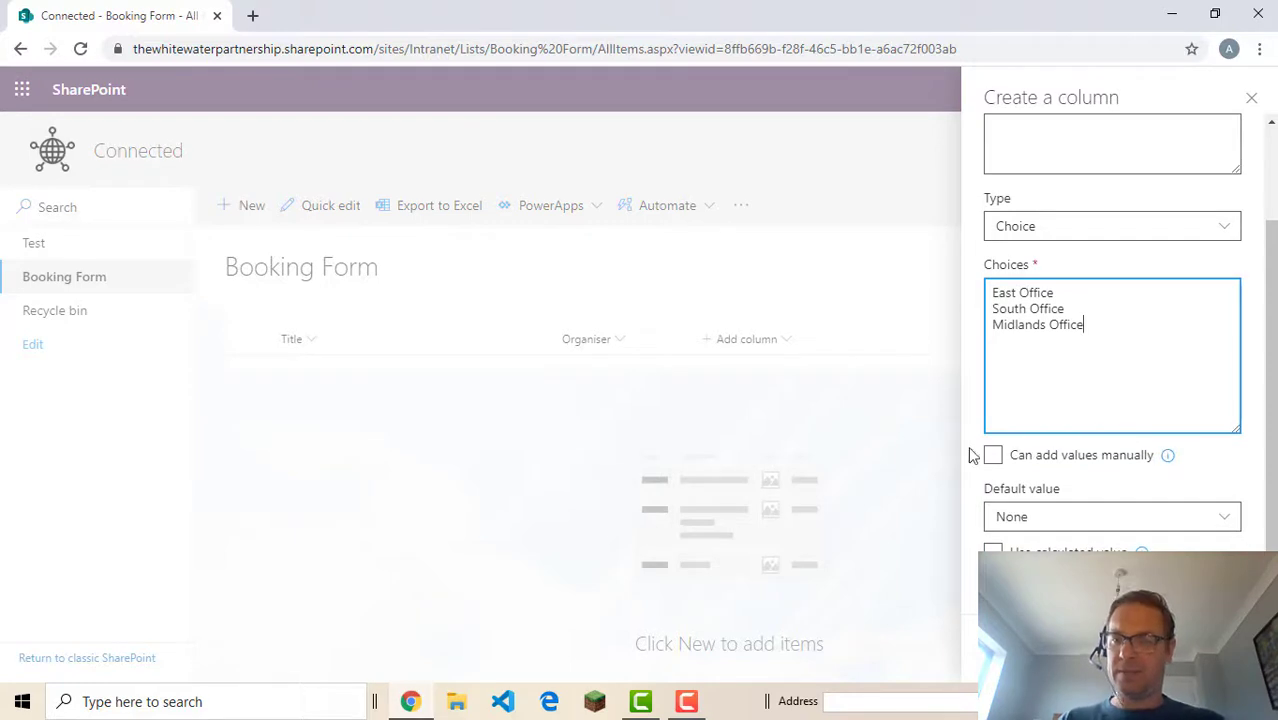
click(993, 455)
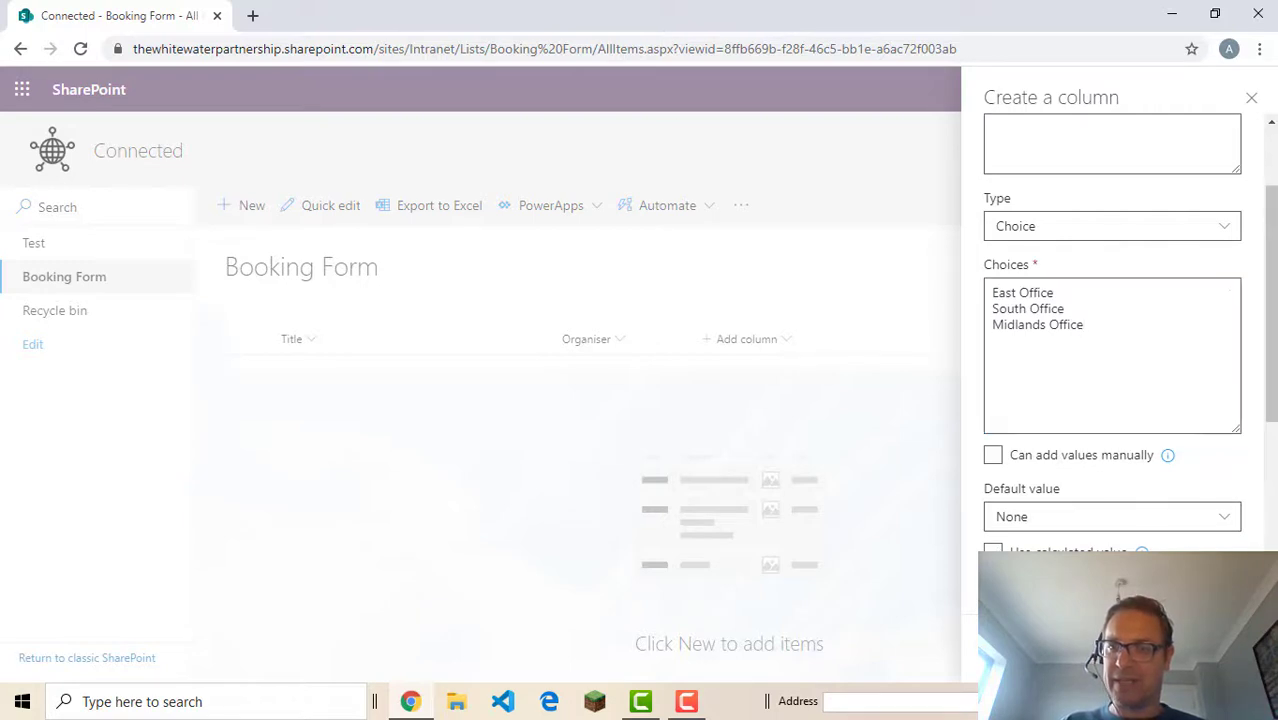
scroll(1082, 551, down, 4)
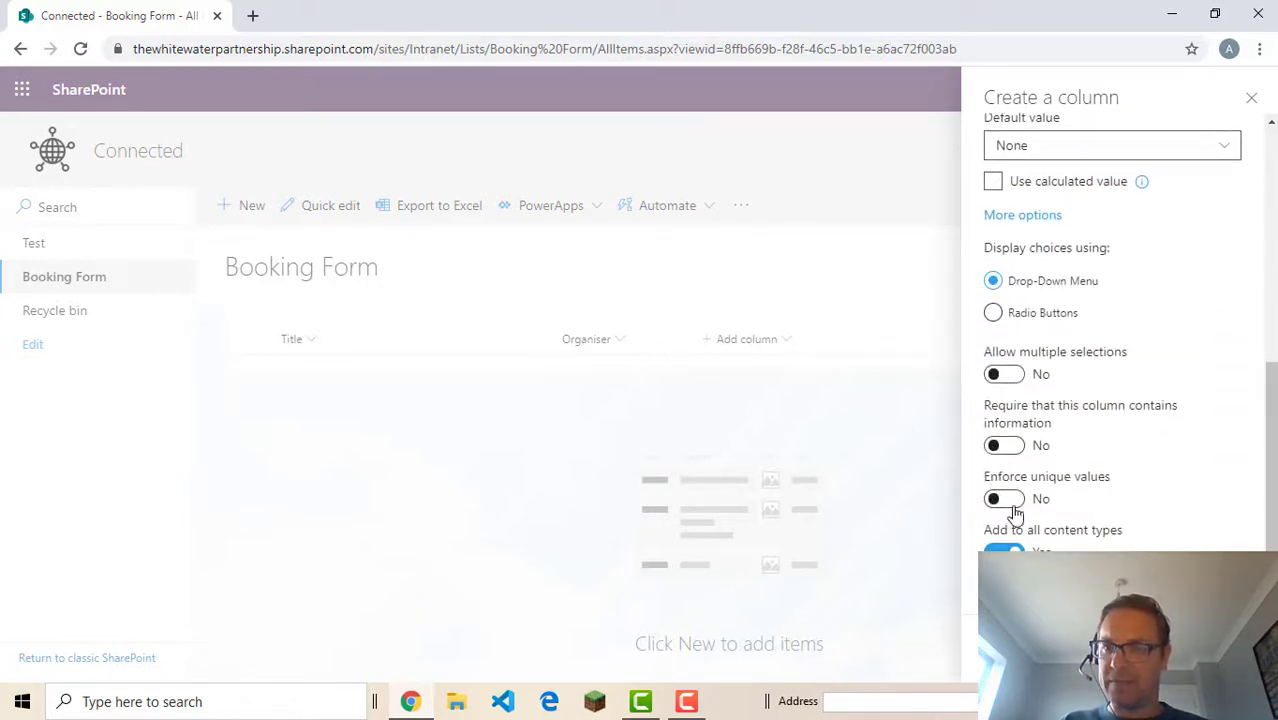
click(1008, 447)
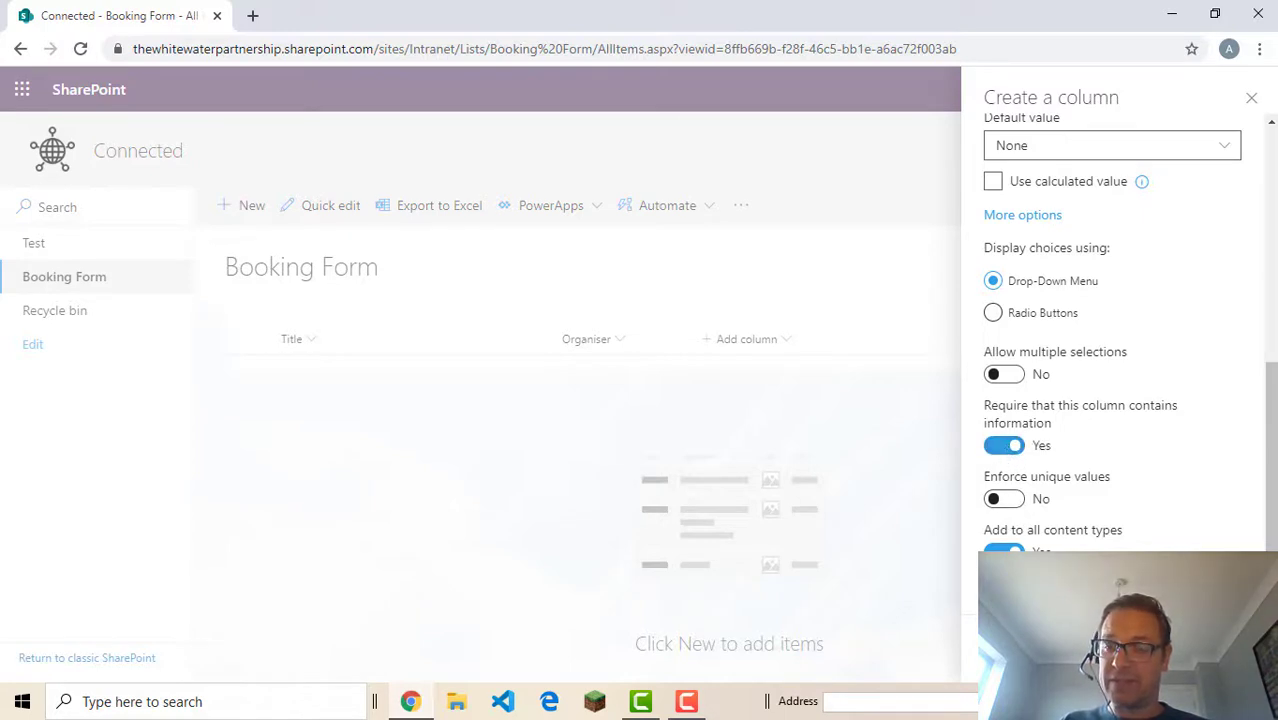
click(1010, 650)
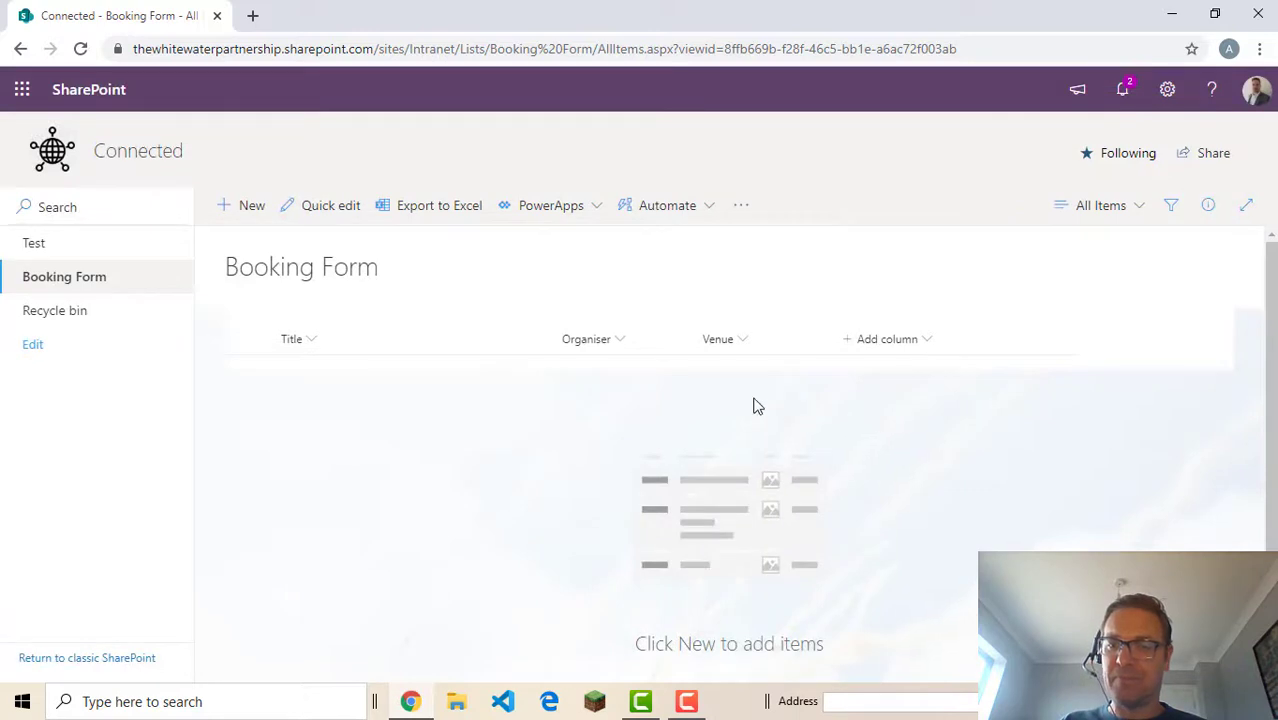
- Add a required single-line-of-text column named Room to the Booking Form list
click(876, 345)
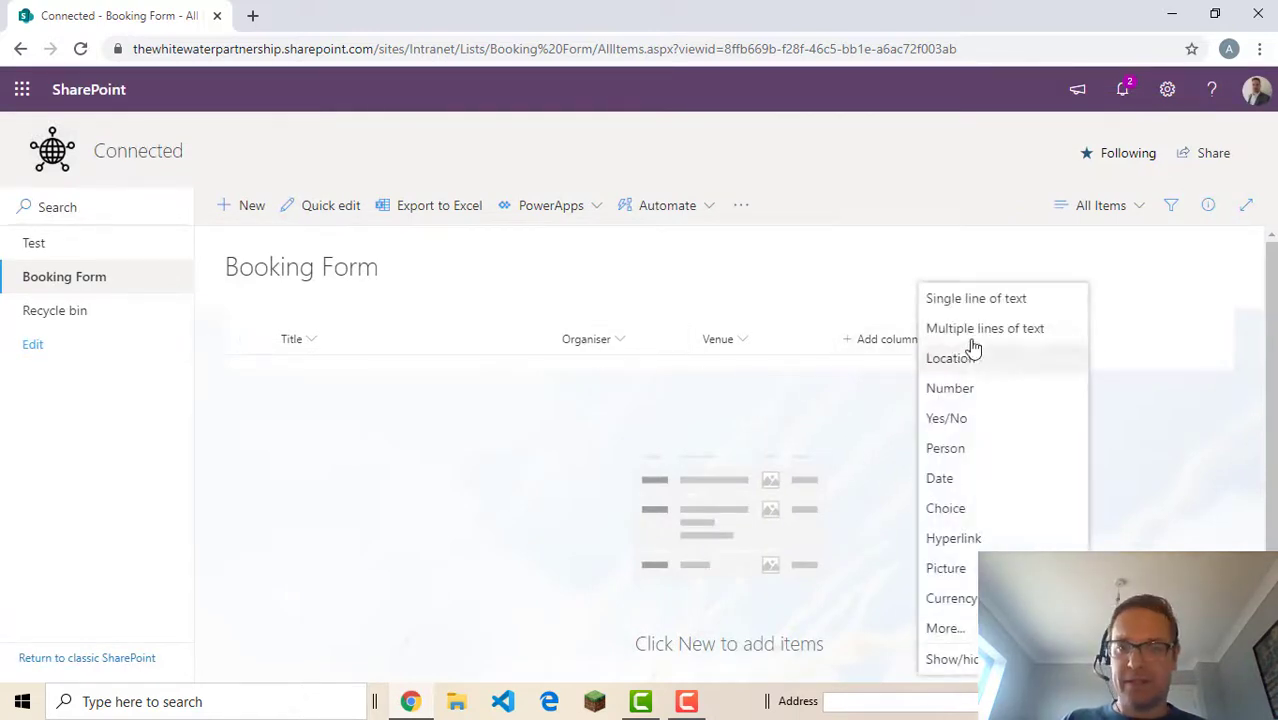
click(983, 300)
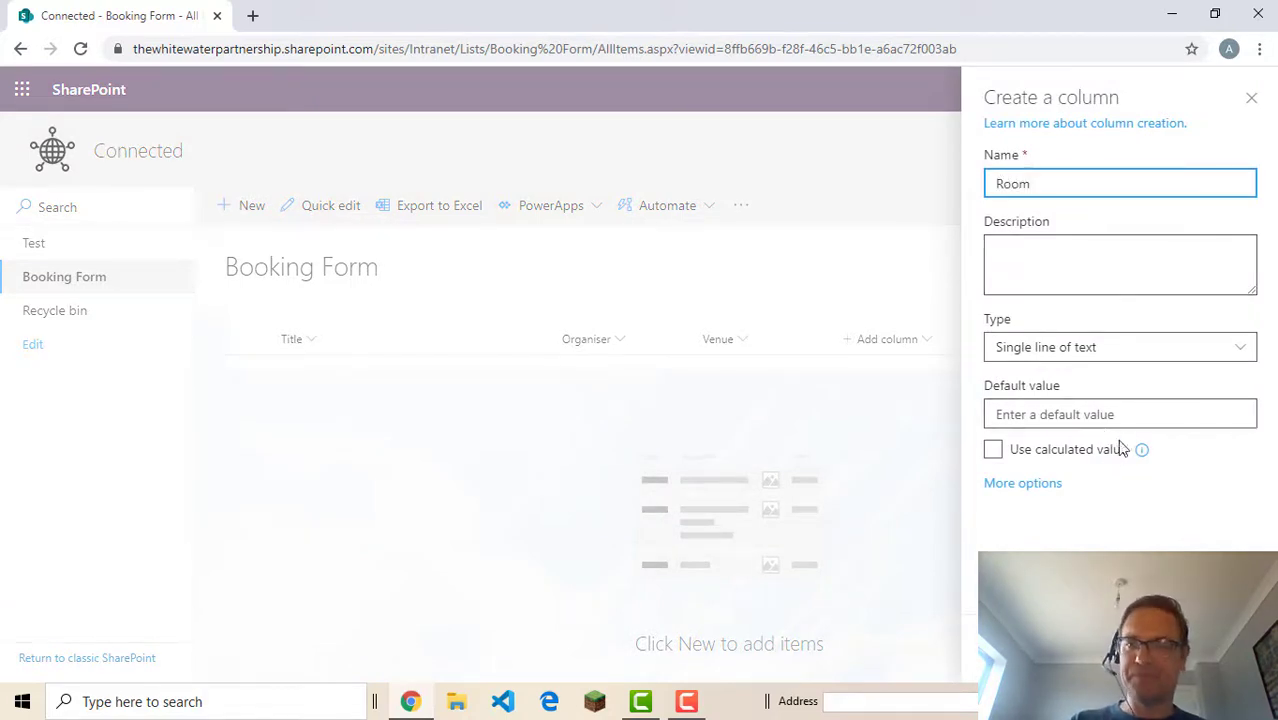
click(1012, 490)
scroll(1061, 522, down, 2)
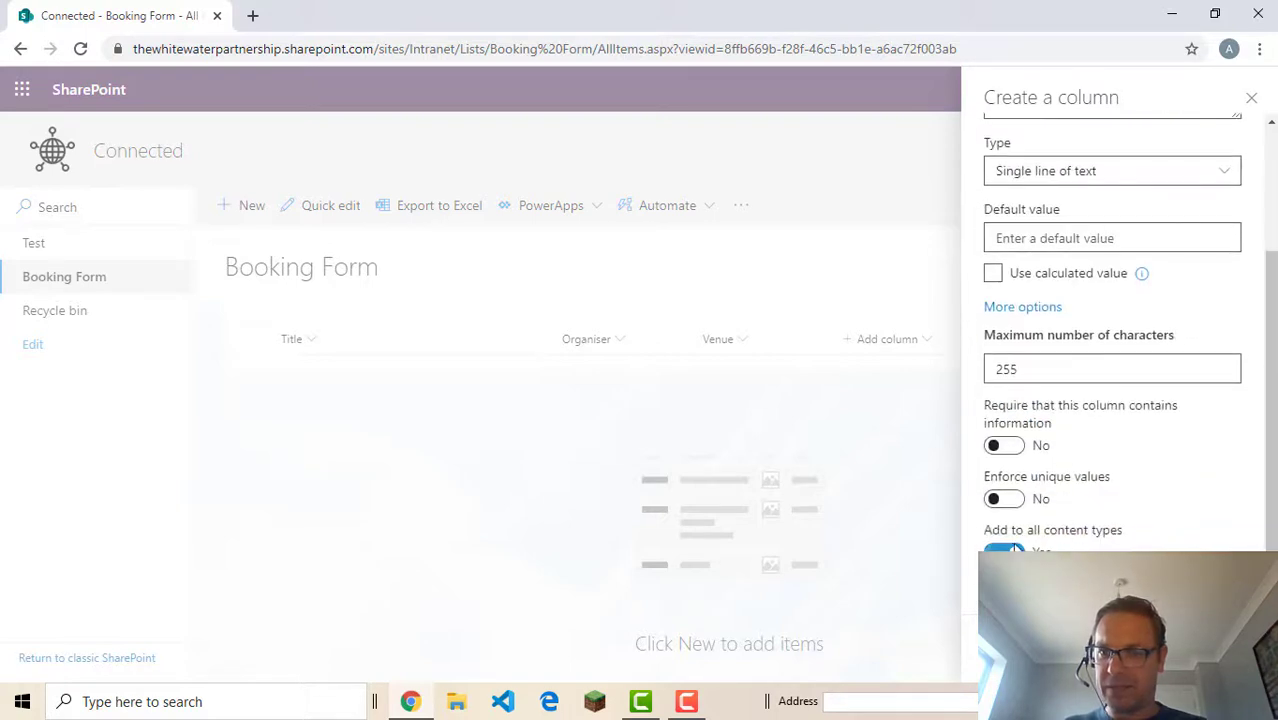
click(1005, 447)
click(1008, 650)
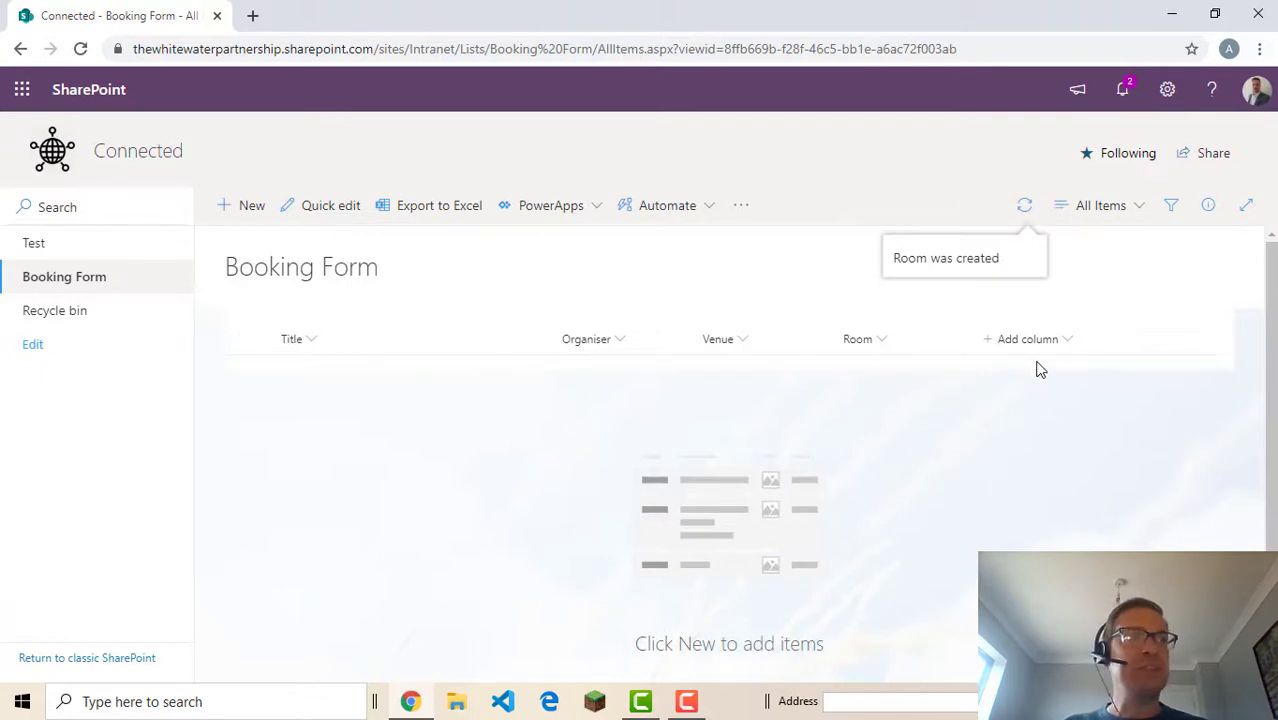
- Add a required single-line-of-text column named Department to the Booking Form list
click(1036, 340)
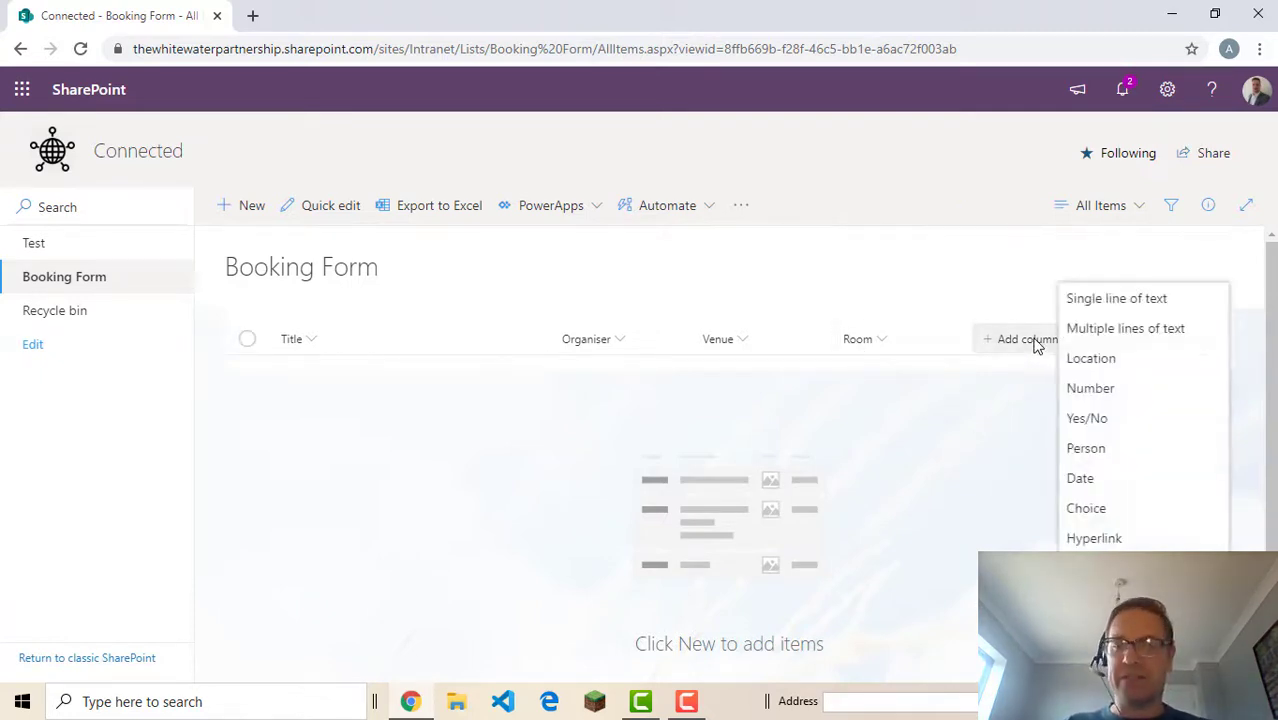
click(1065, 300)
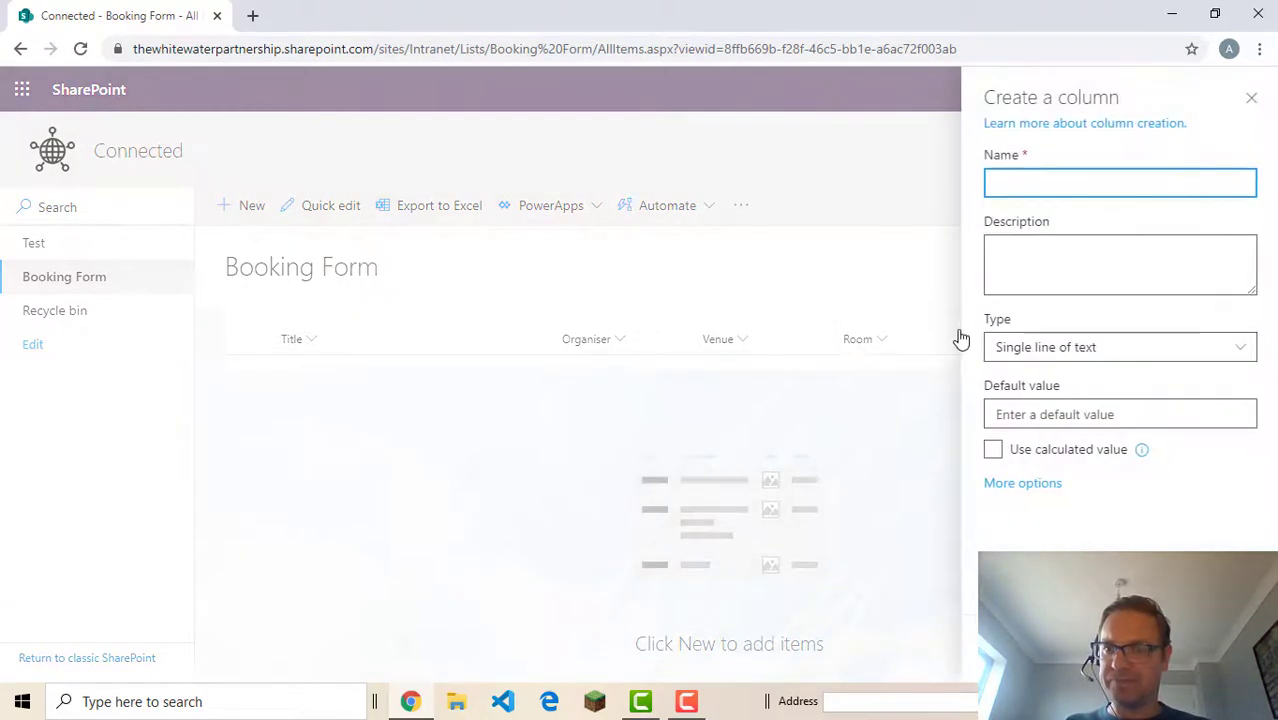
text(Department)
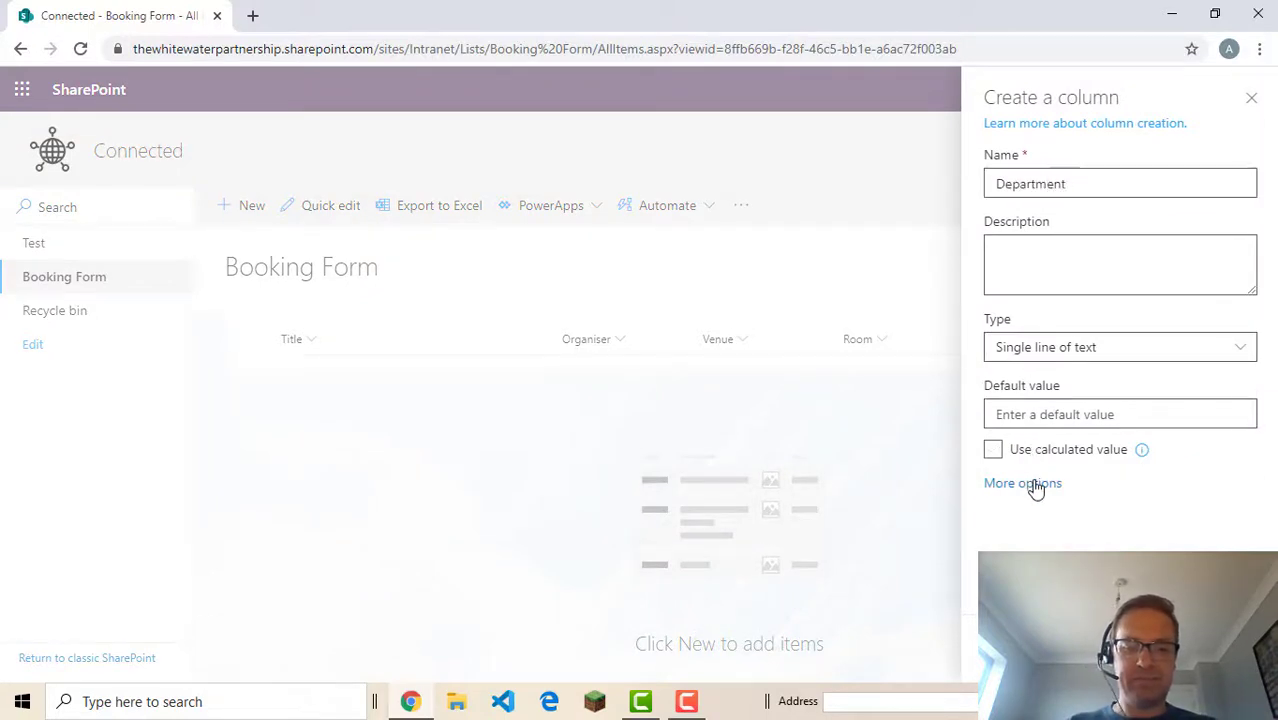
click(1035, 484)
scroll(1043, 540, down, 2)
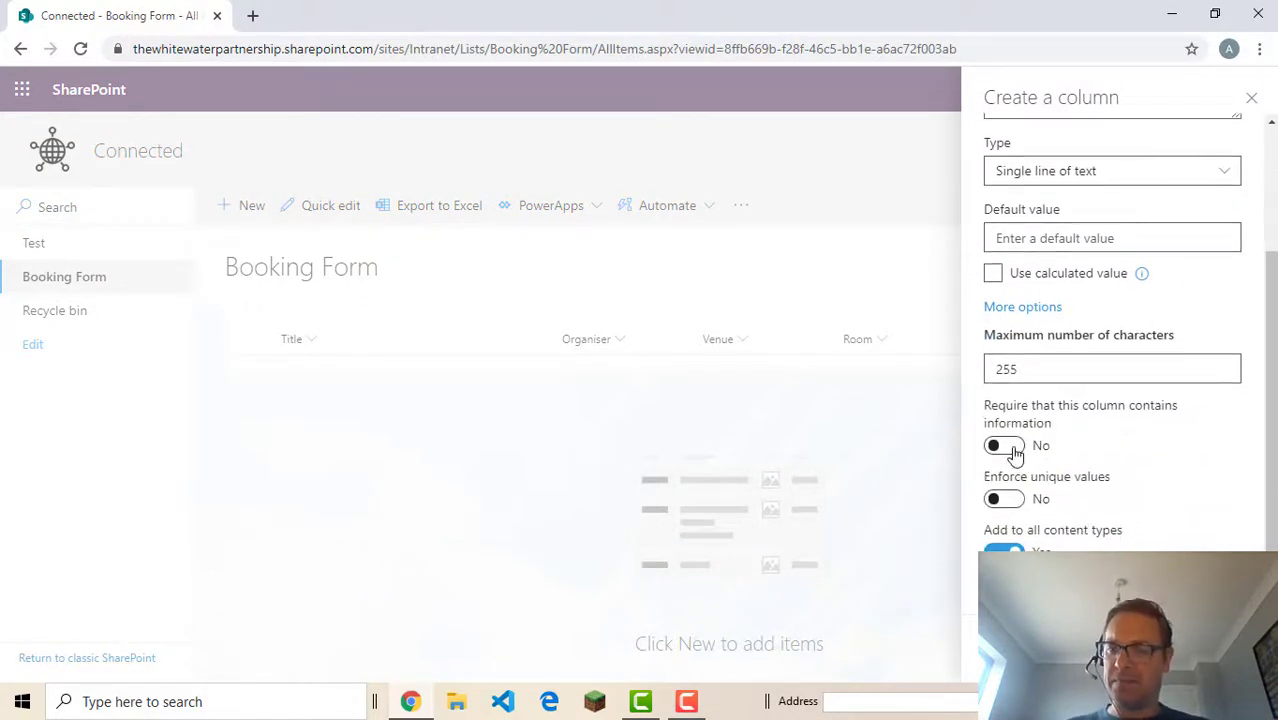
click(1012, 446)
click(1088, 545)
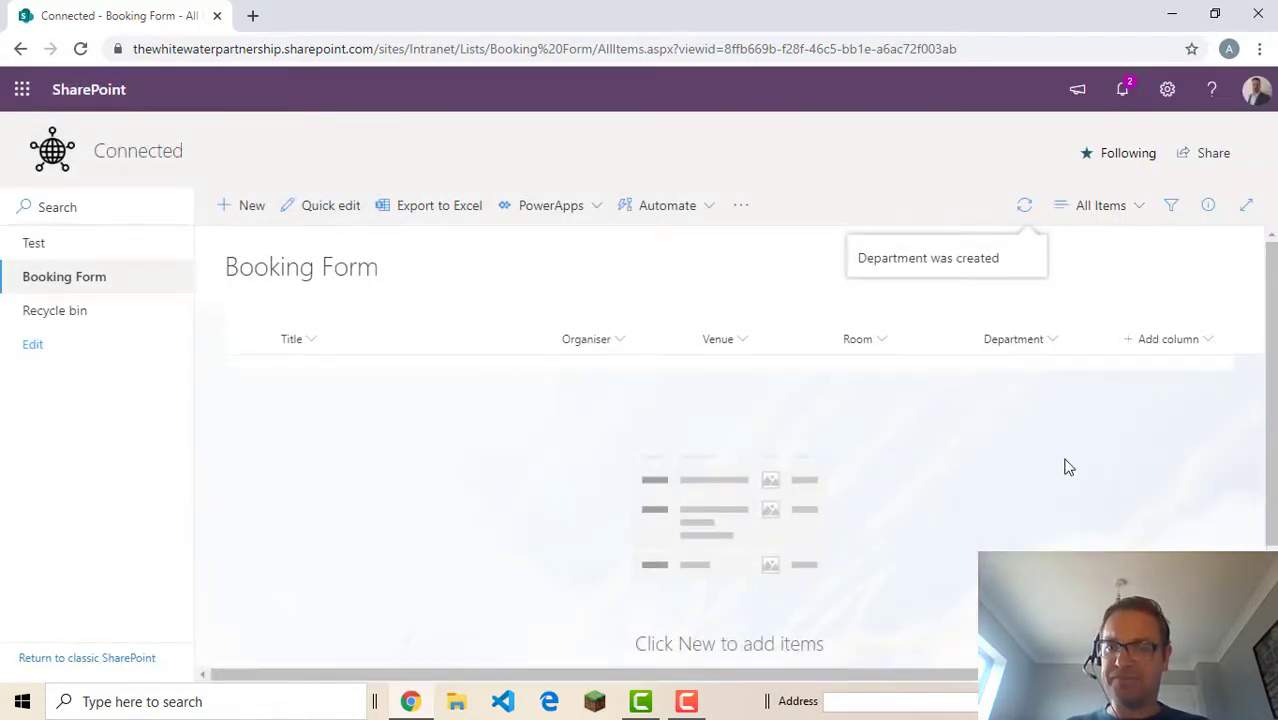
- Add a required date column named Date From that includes time and defaults to today's date
click(1170, 342)
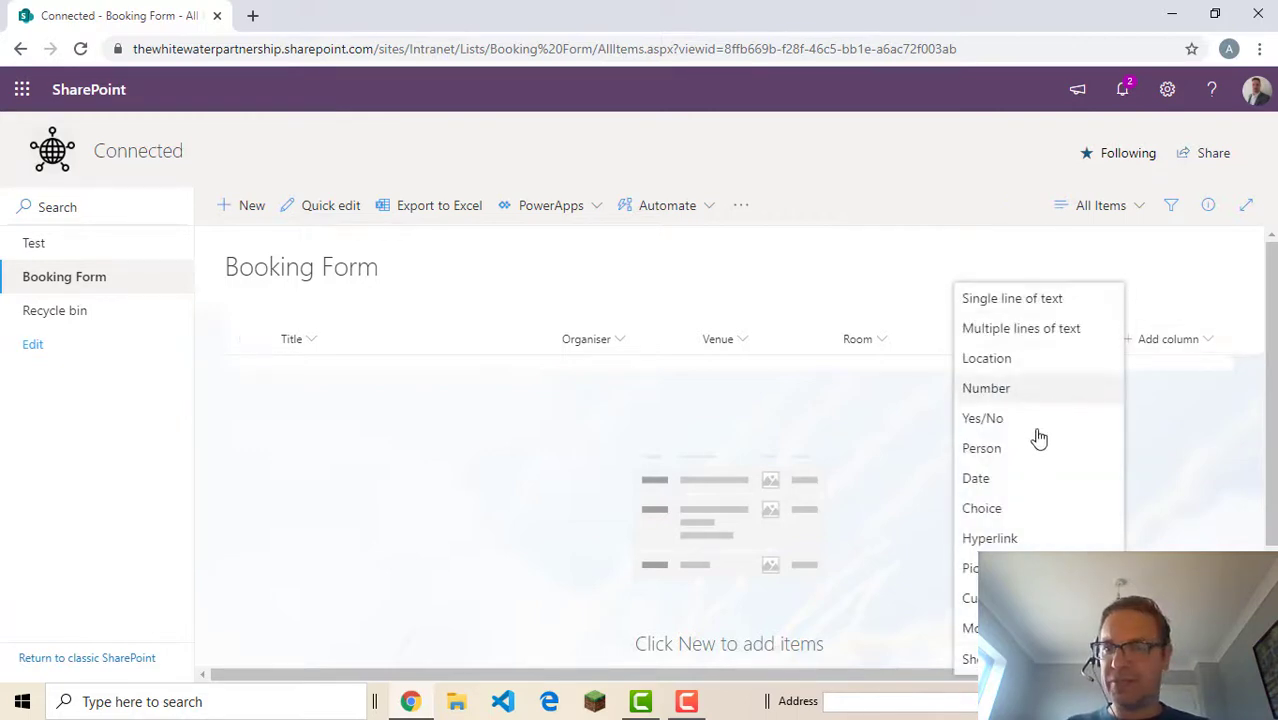
click(990, 480)
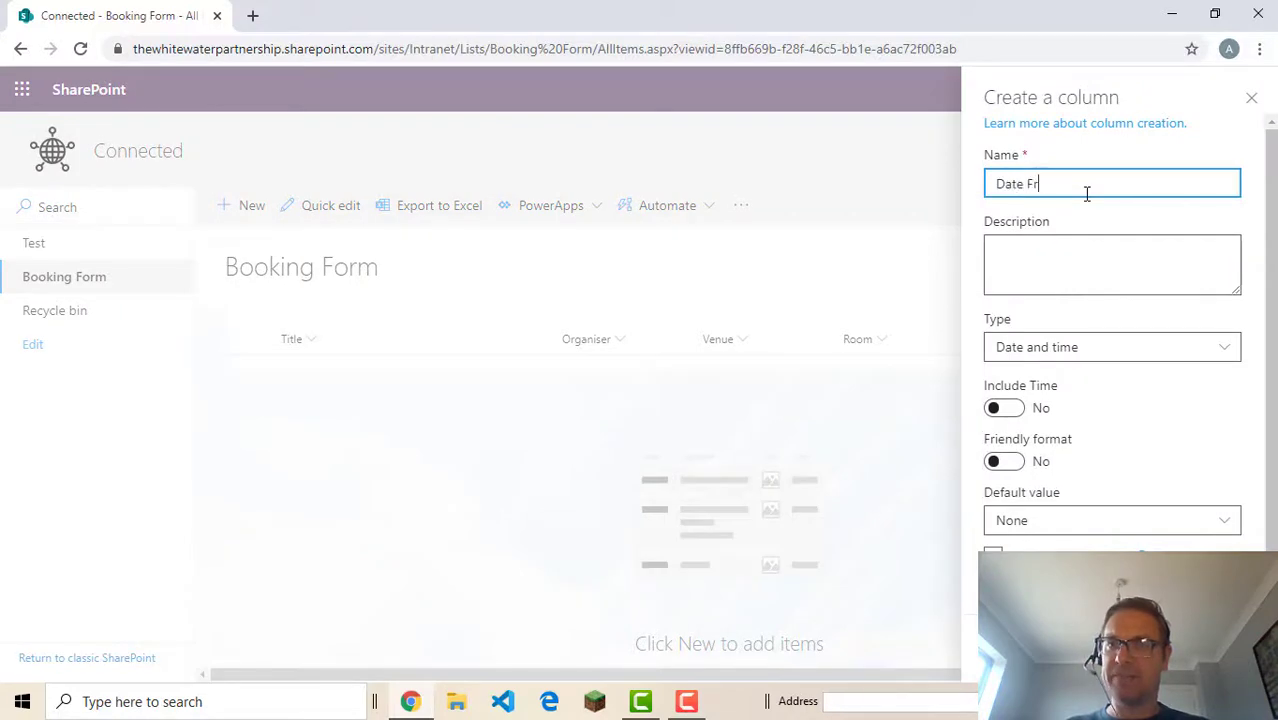
click(1005, 408)
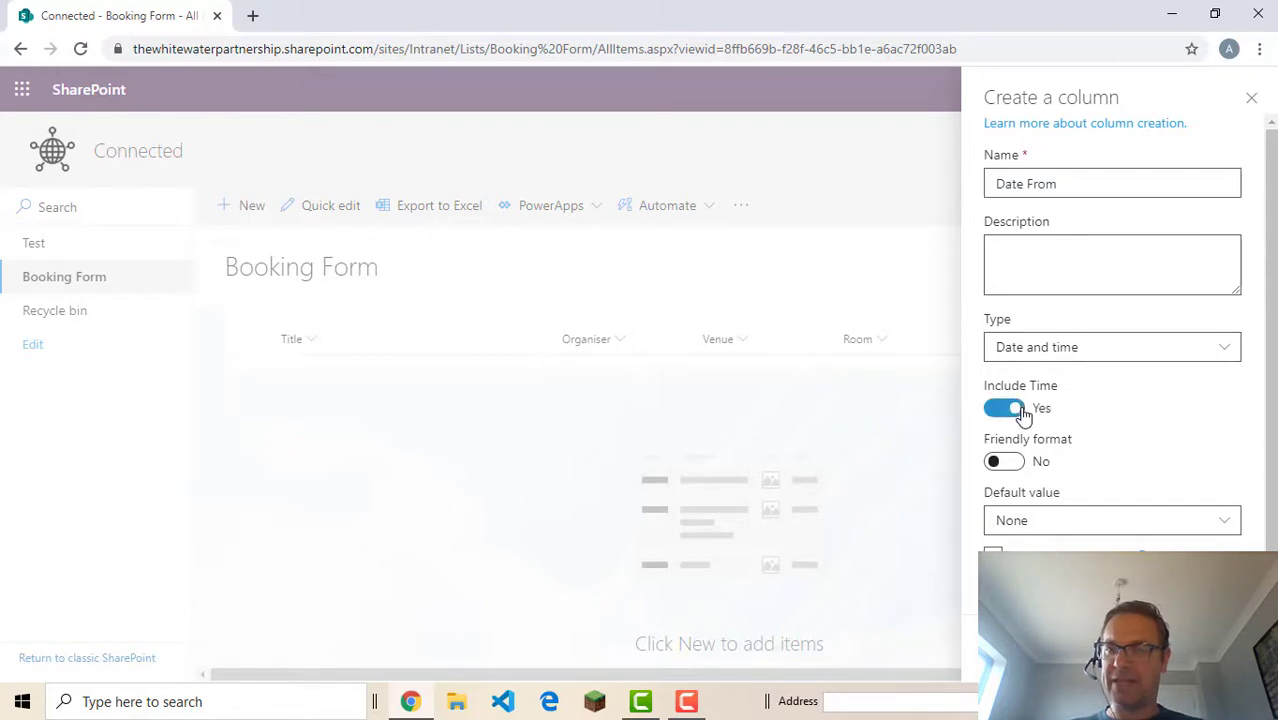
click(1102, 520)
click(1030, 583)
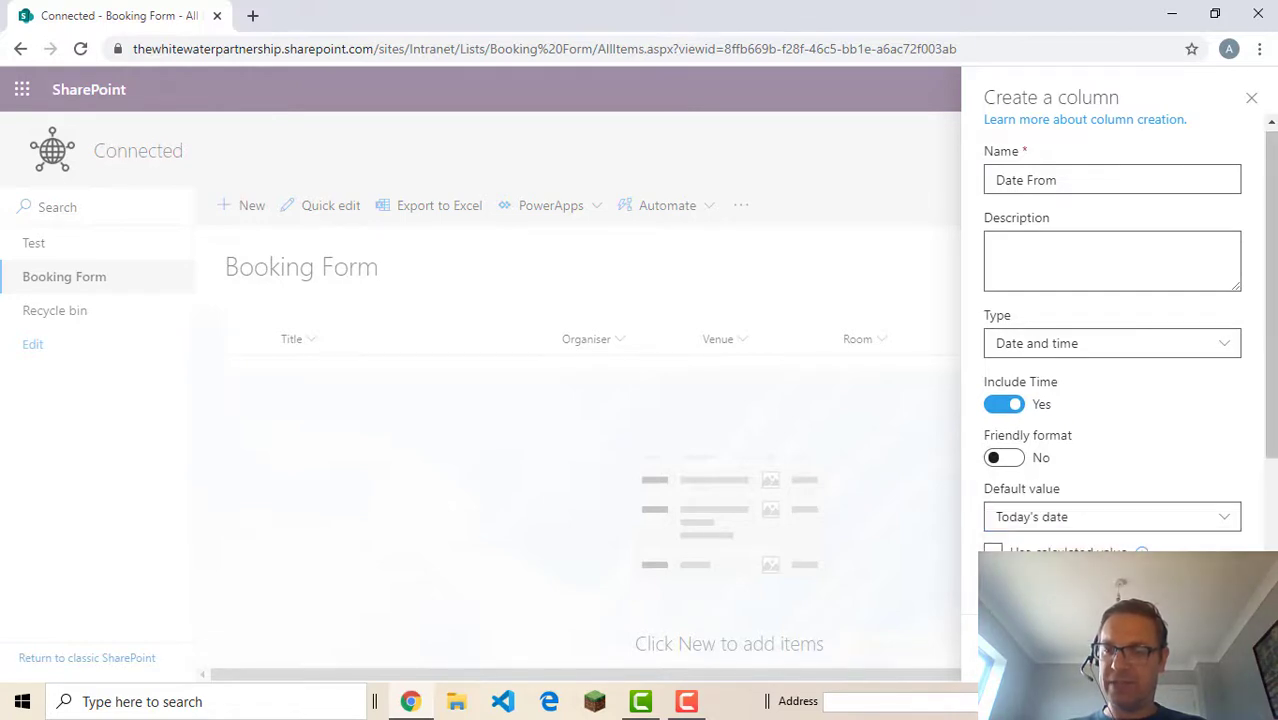
scroll(1030, 540, down, 2)
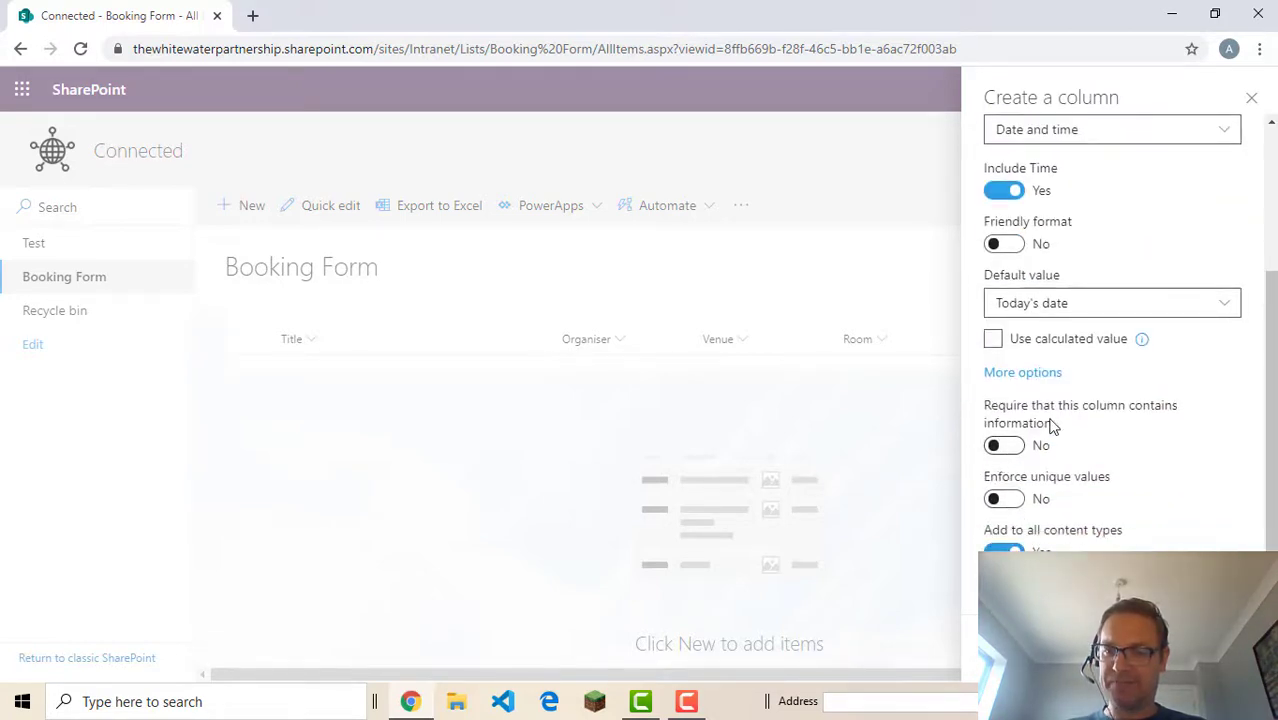
click(1006, 445)
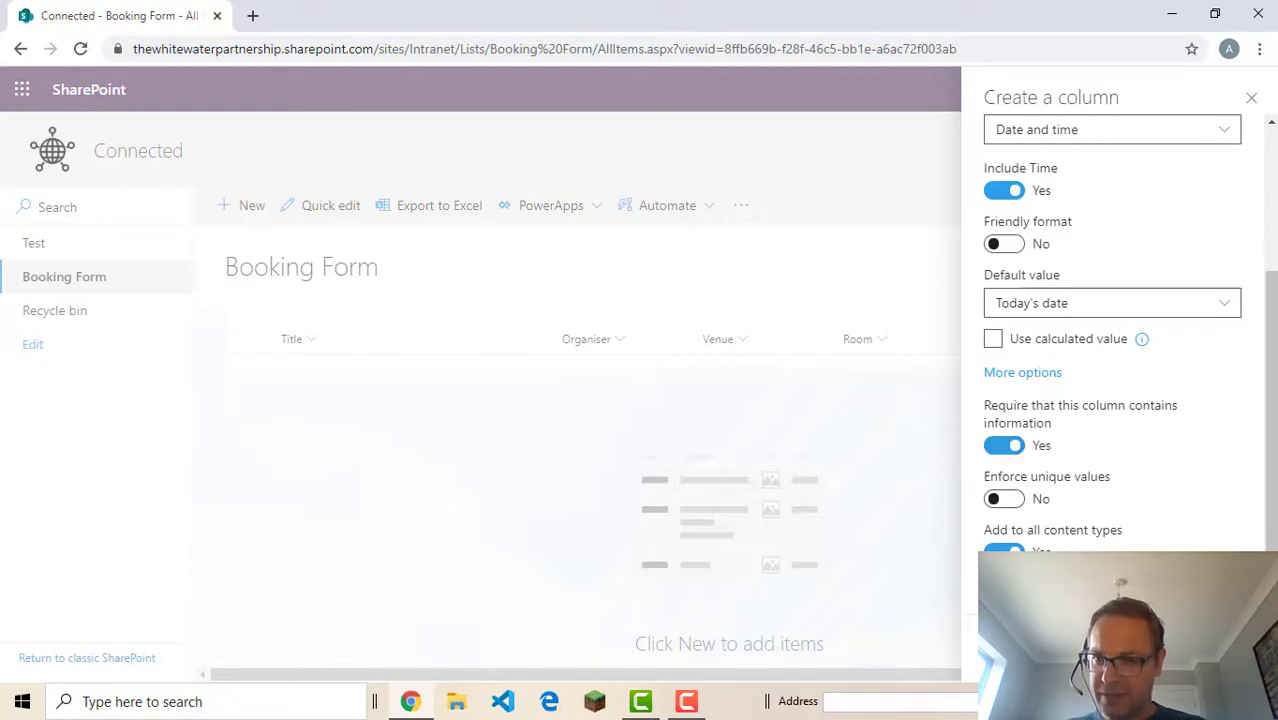
click(1012, 640)
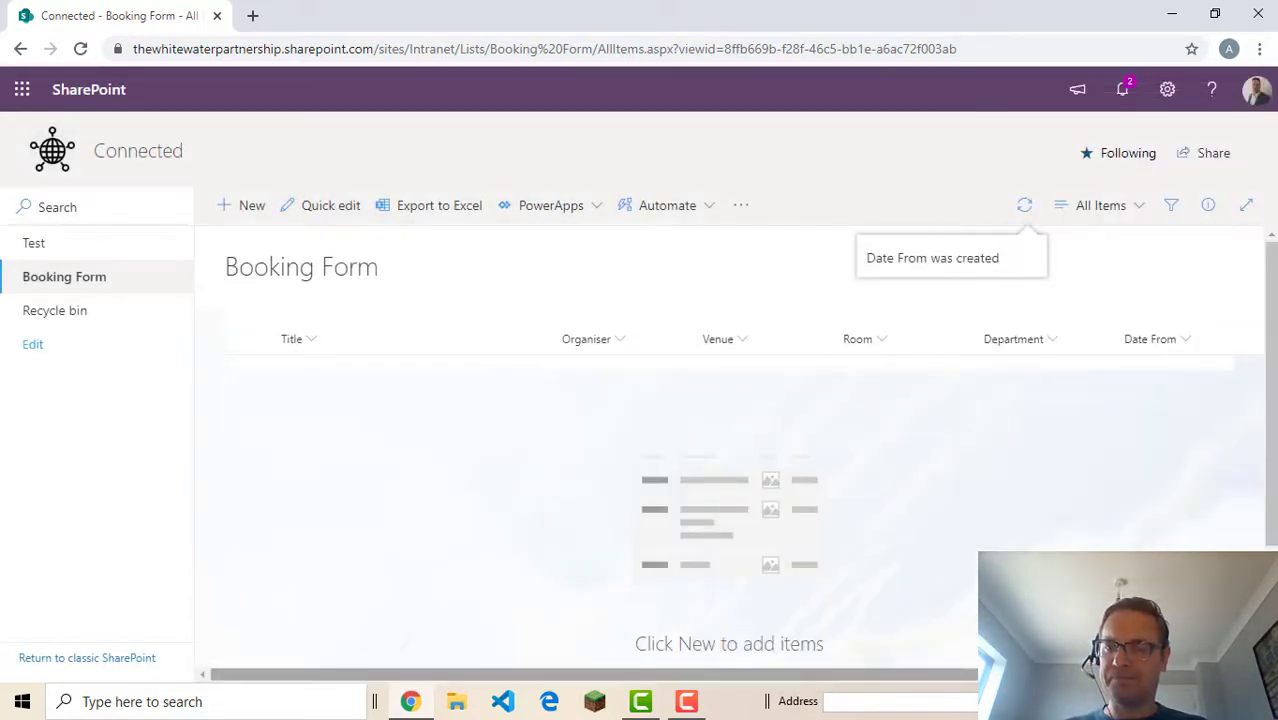
- Add a required date column named Date To that includes time and defaults to today's date
click(1083, 340)
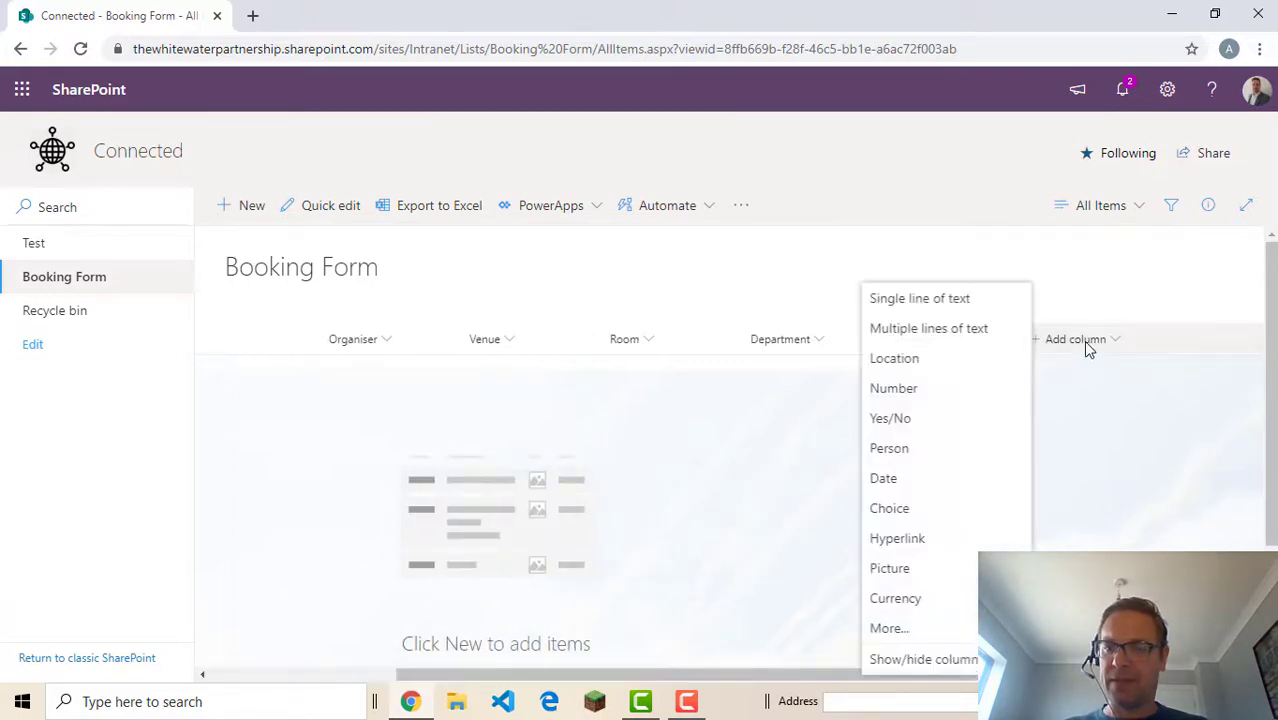
click(908, 481)
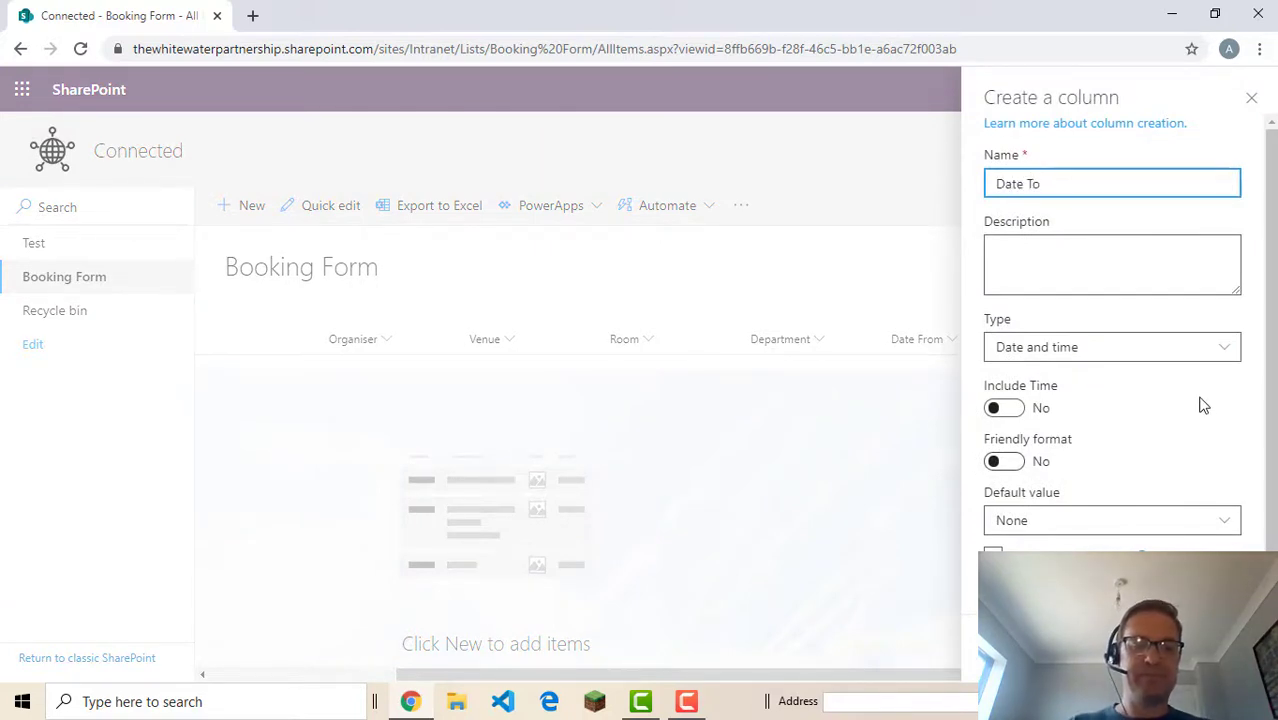
click(1004, 408)
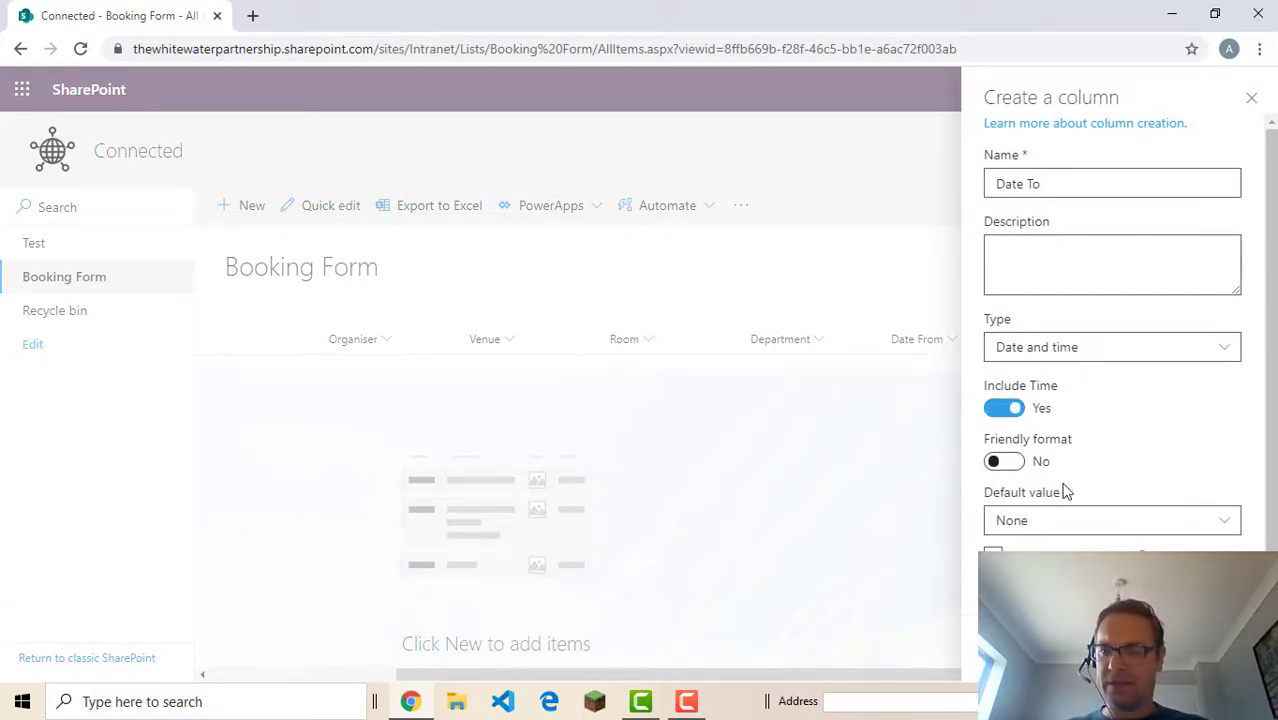
click(1067, 528)
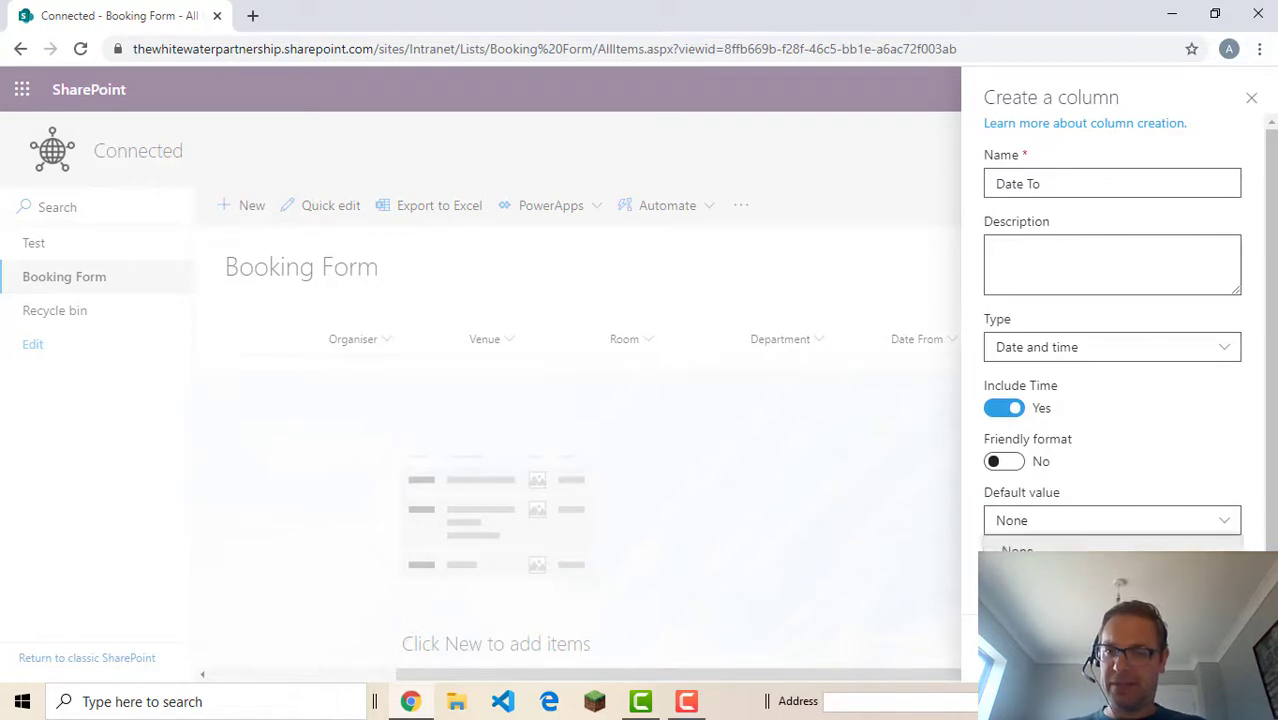
click(1030, 582)
scroll(1020, 480, down, 2)
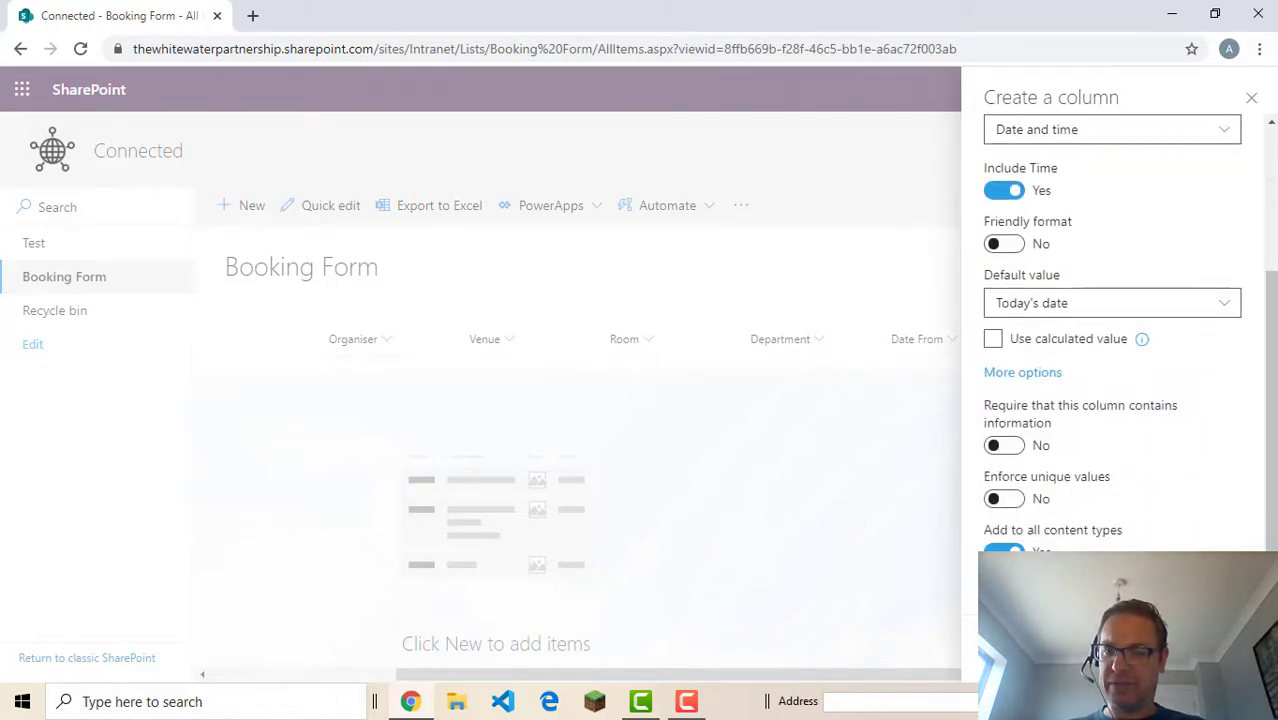
click(1008, 446)
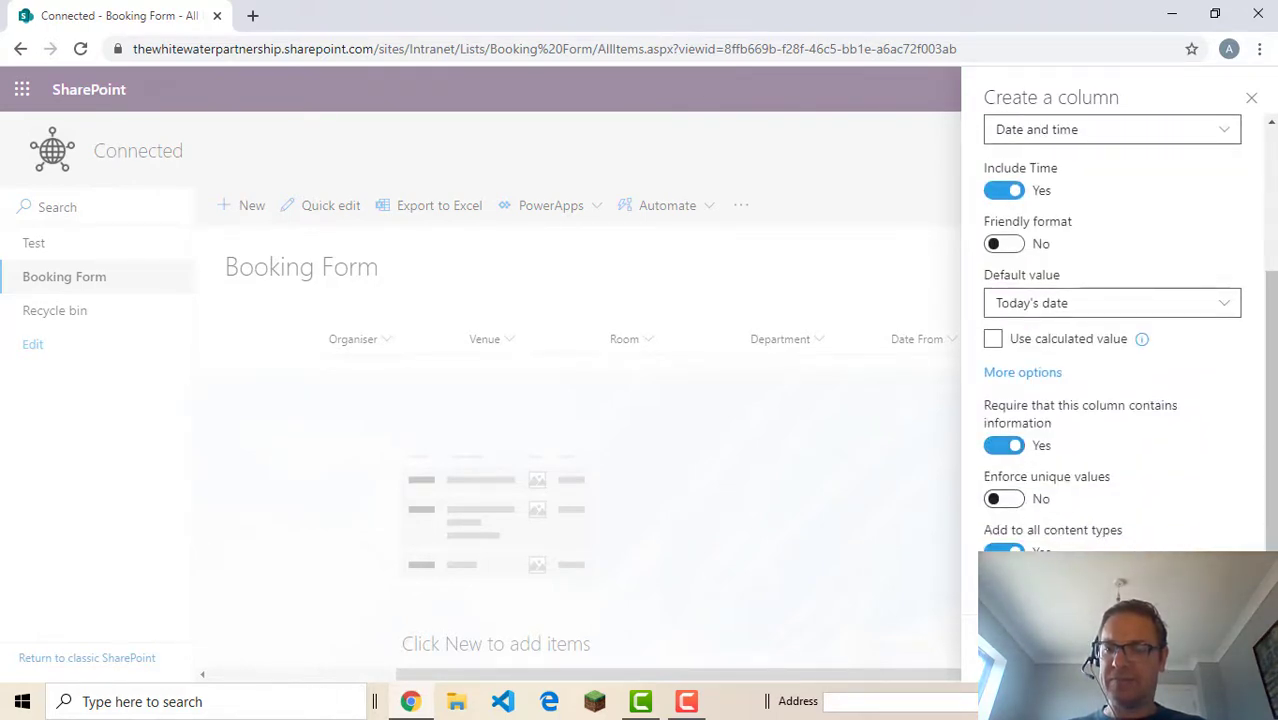
click(1012, 622)
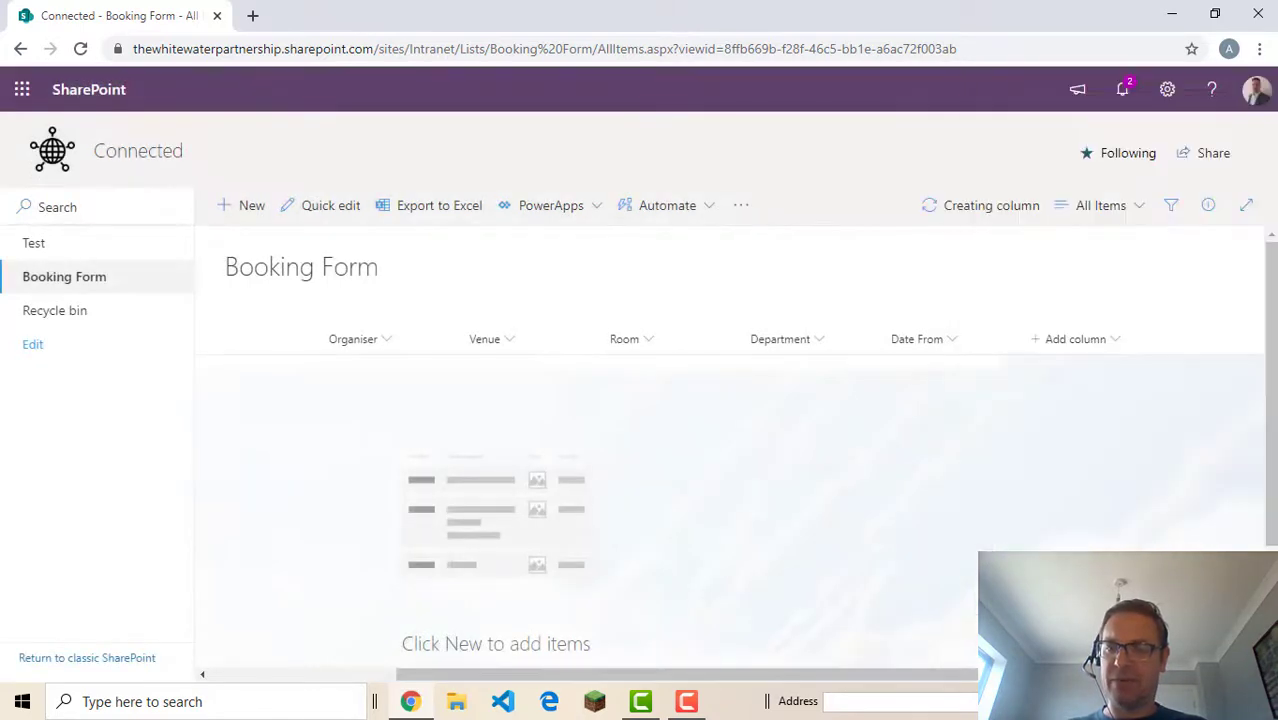
- Add a required Yes/No column named Food Required to the Booking Form list
drag(950, 680, 1052, 680)
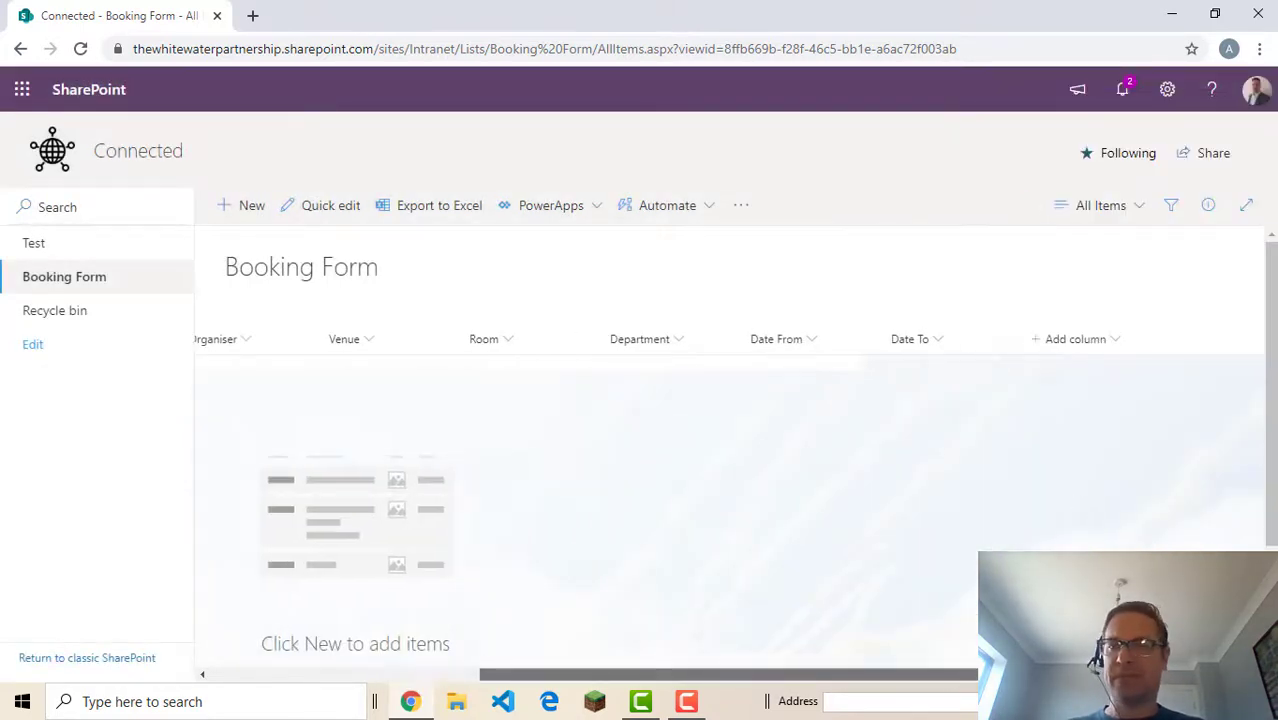
click(1078, 342)
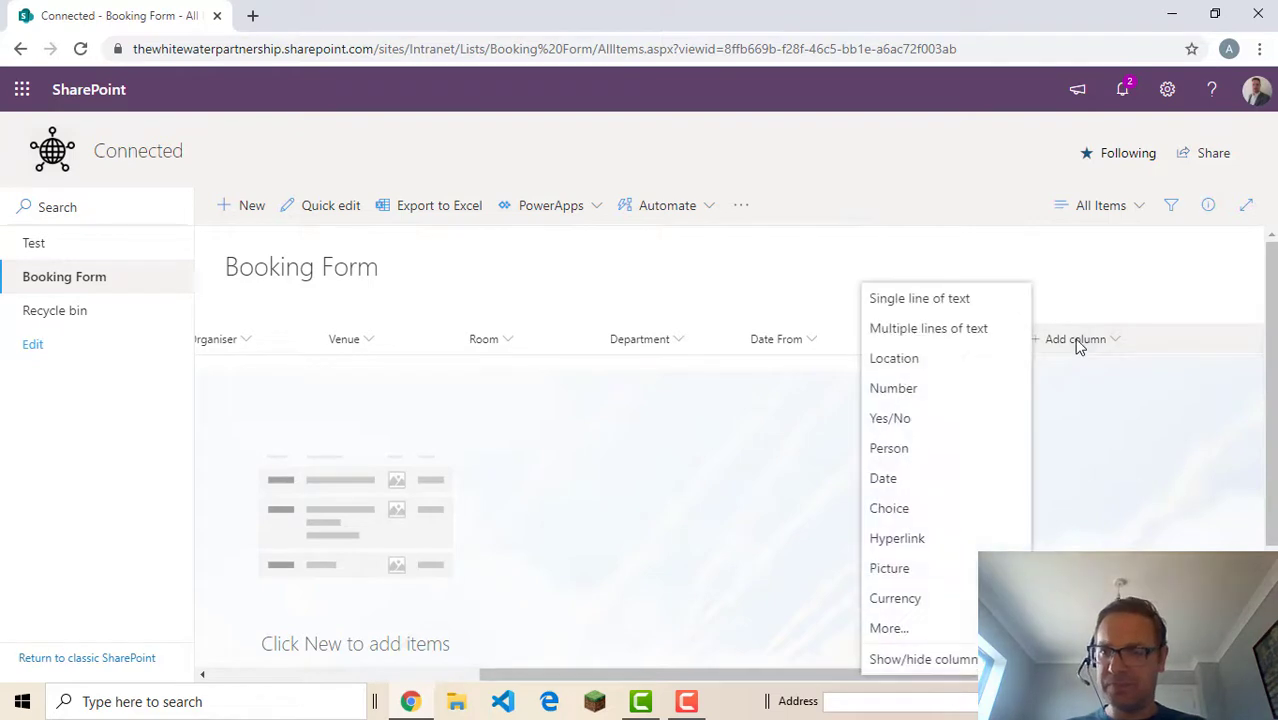
click(912, 420)
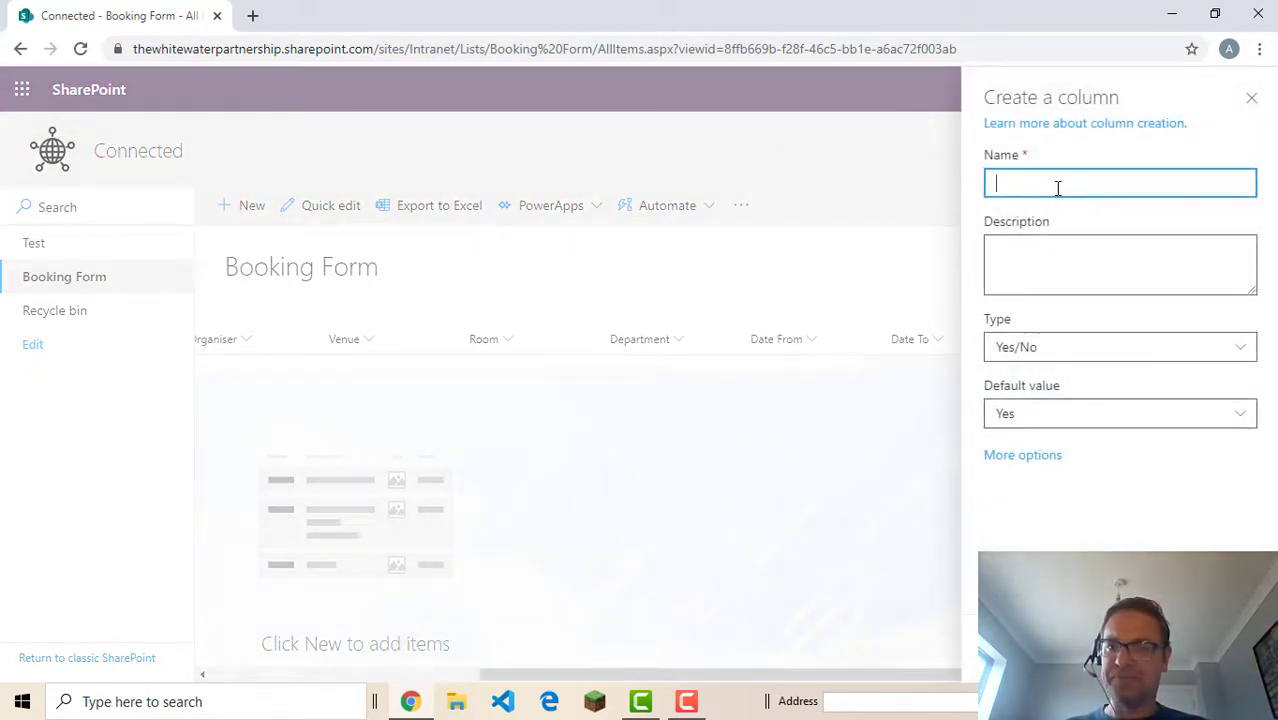
text(Food)
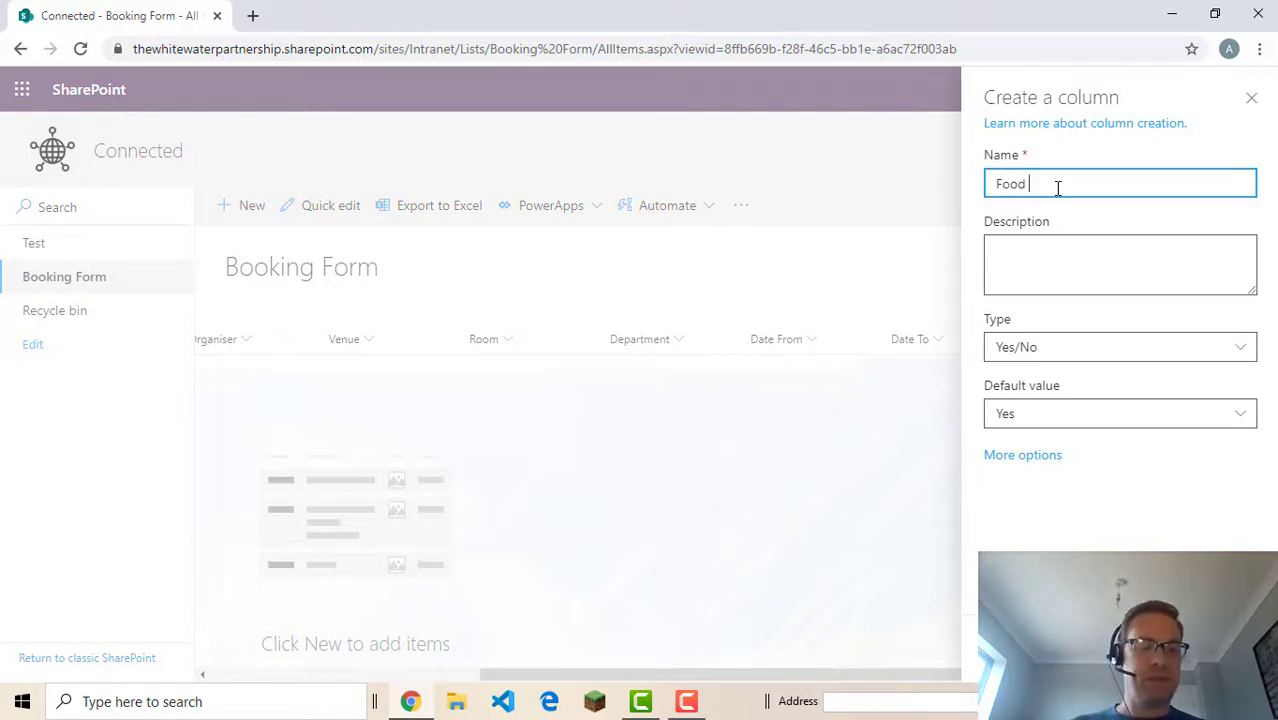
text( Required)
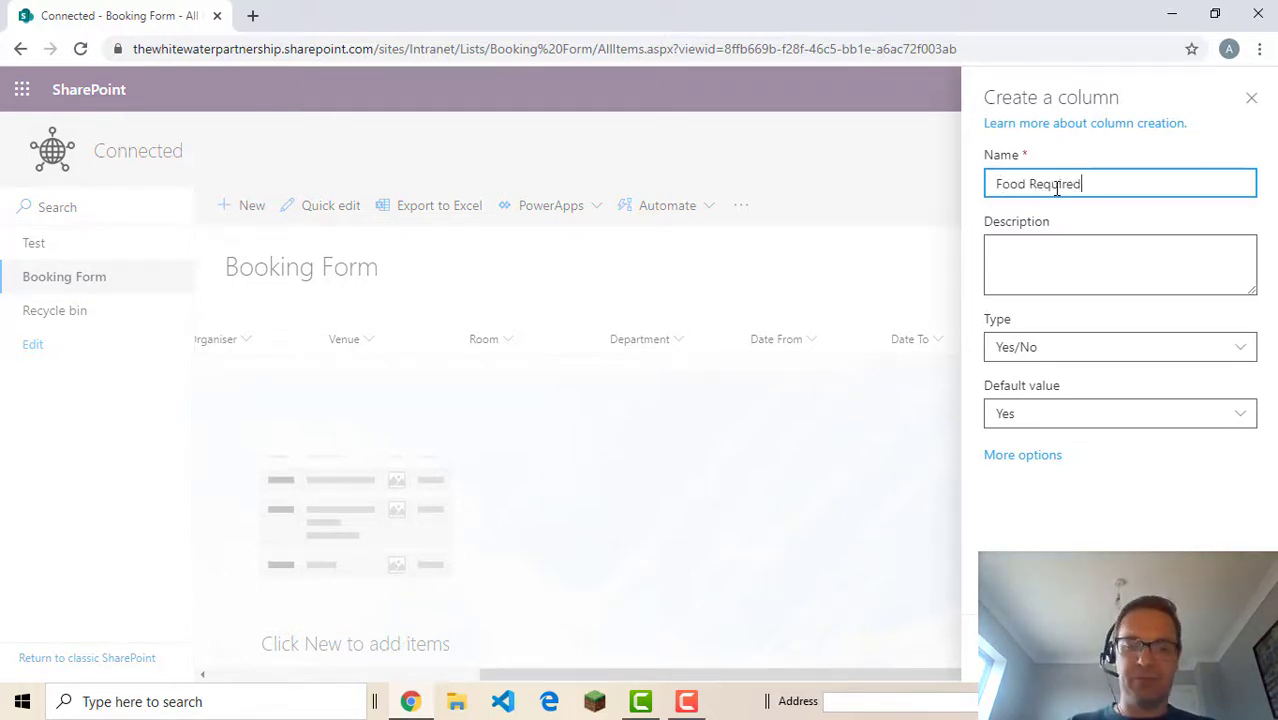
click(1033, 456)
click(1012, 512)
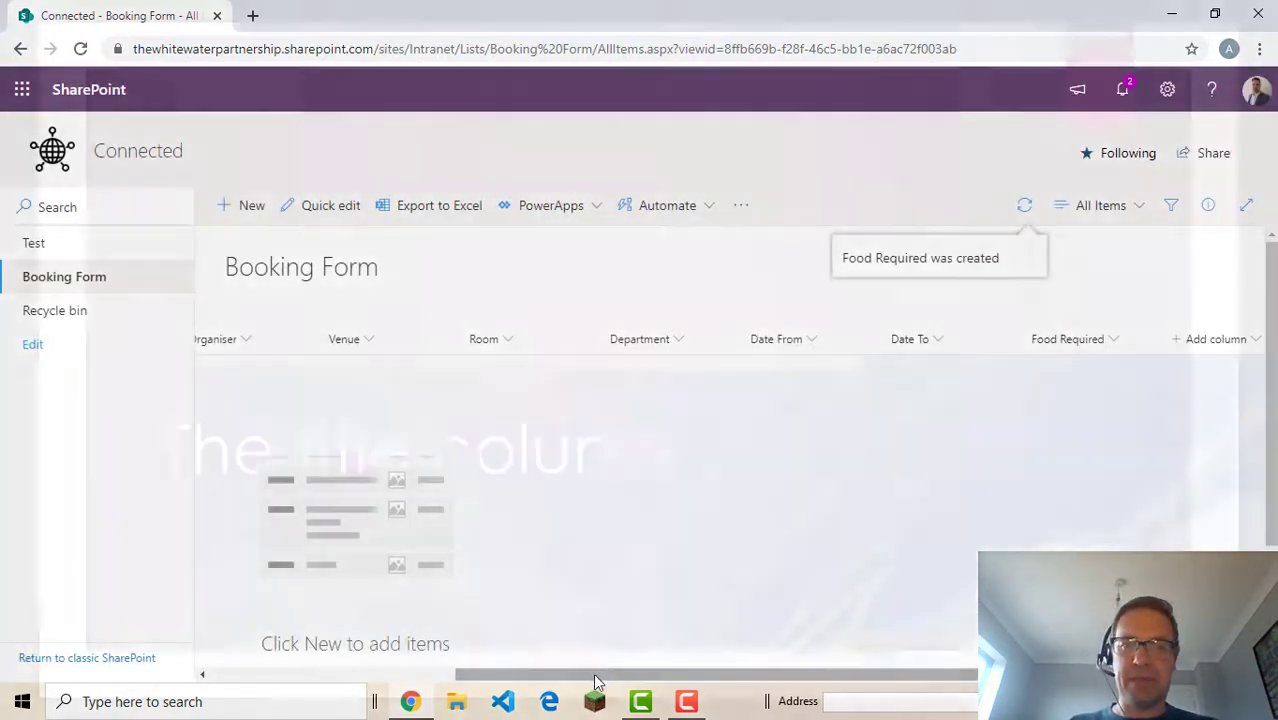
- Open the Title column for editing from the Booking Form list settings
drag(602, 672, 444, 664)
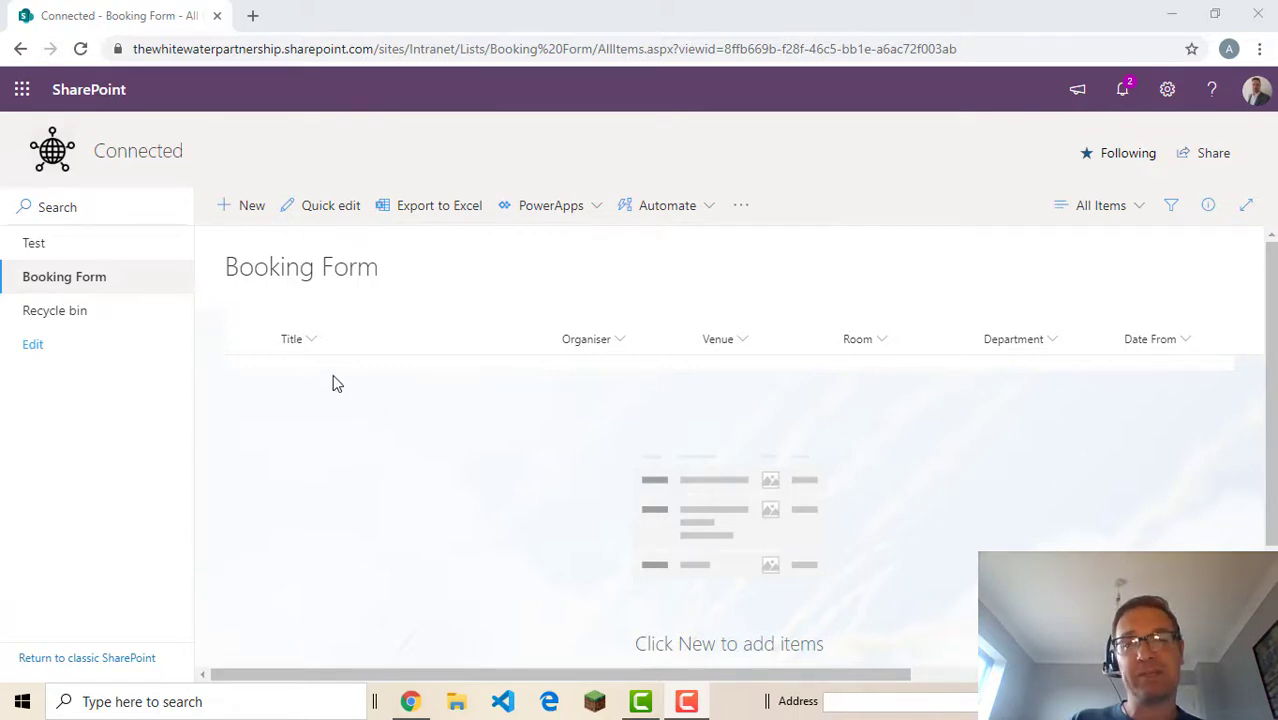
click(1170, 90)
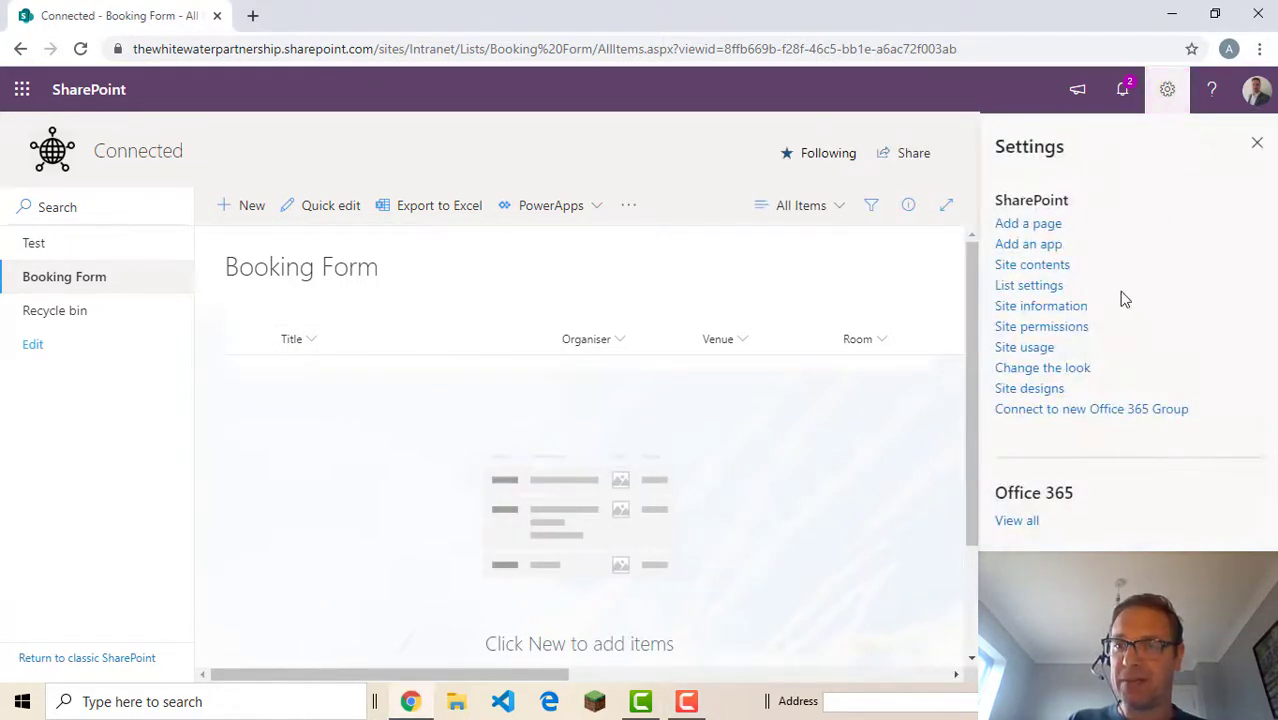
click(1022, 288)
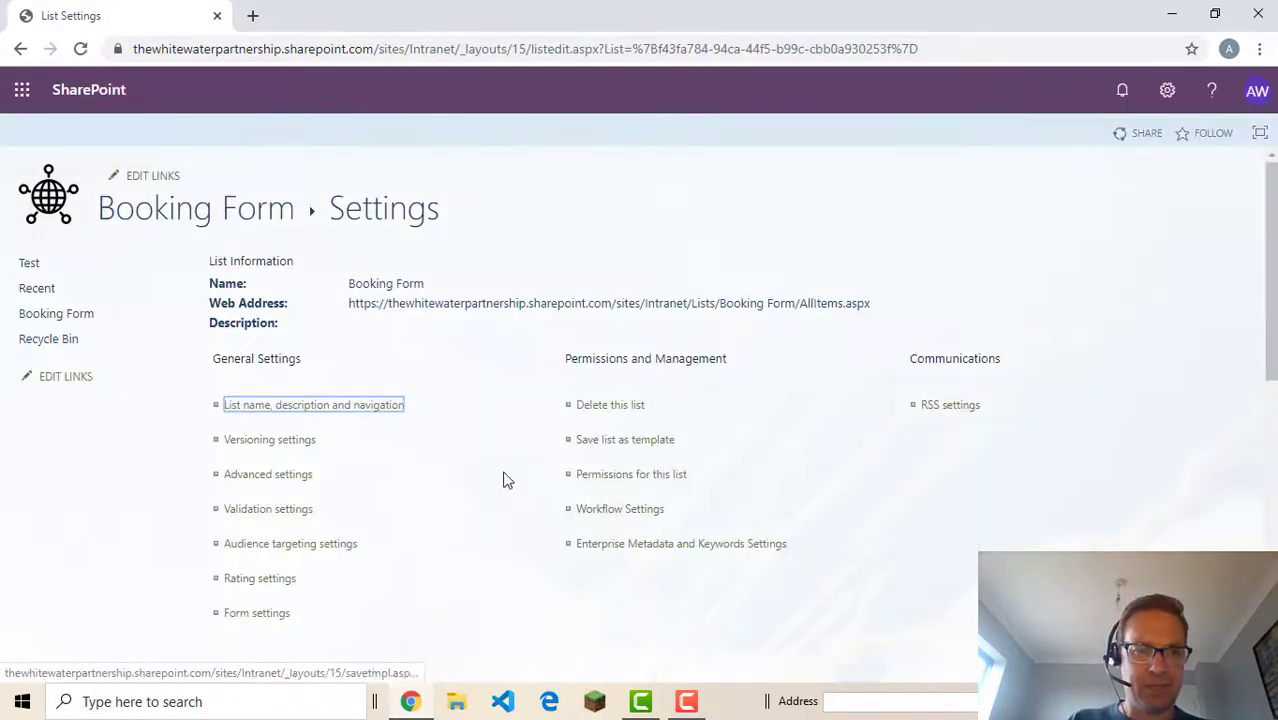
scroll(408, 522, down, 5)
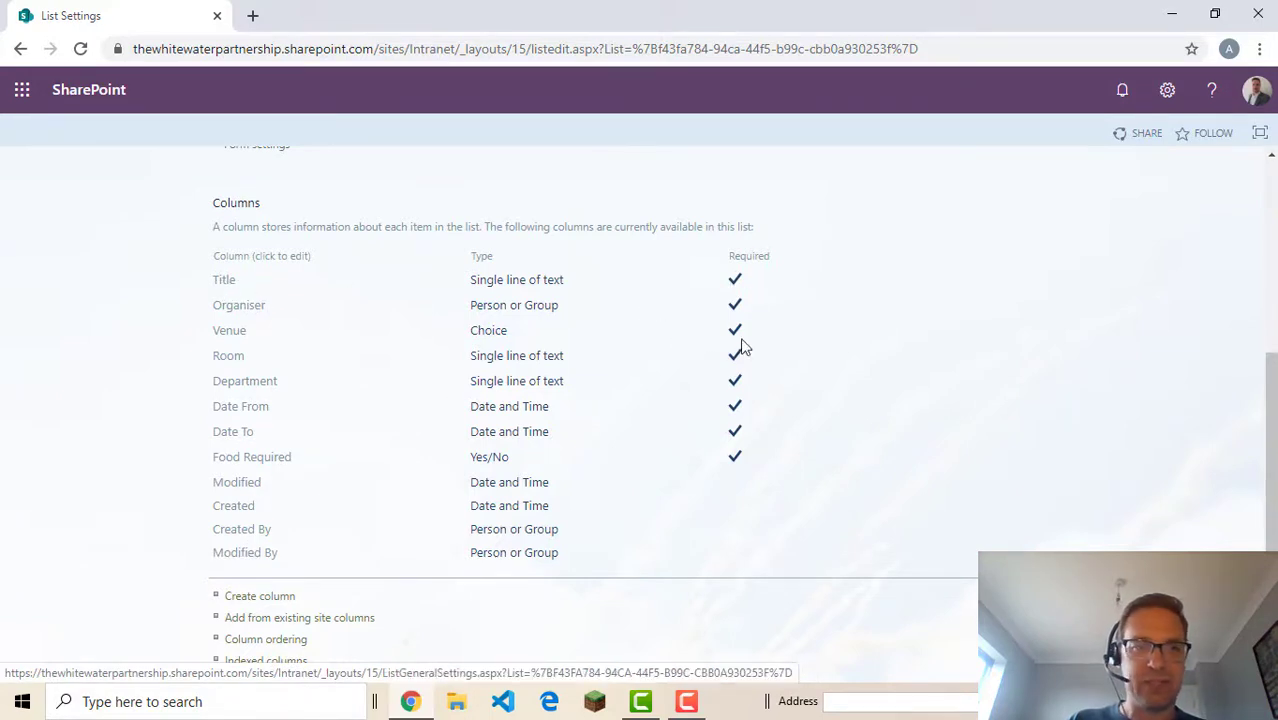
click(224, 283)
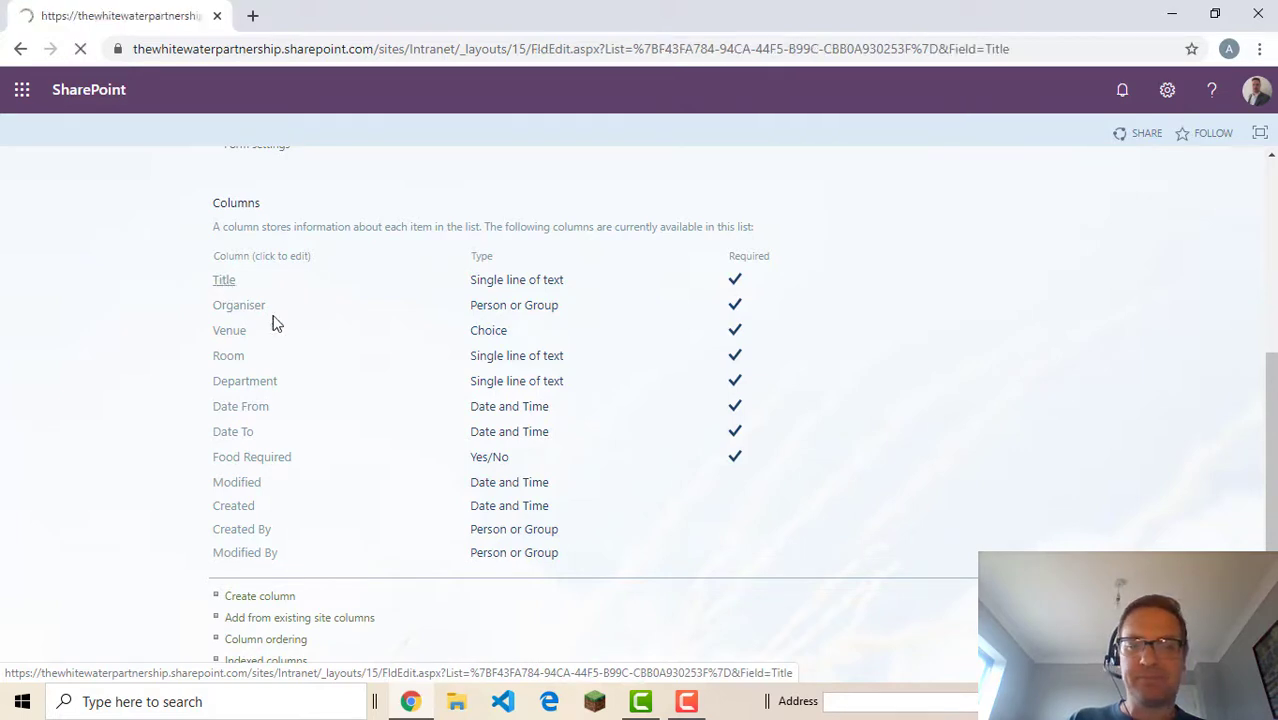
- Rename the Title column as Name of course, save the change and return to the Booking Form list
scroll(533, 473, down, 2)
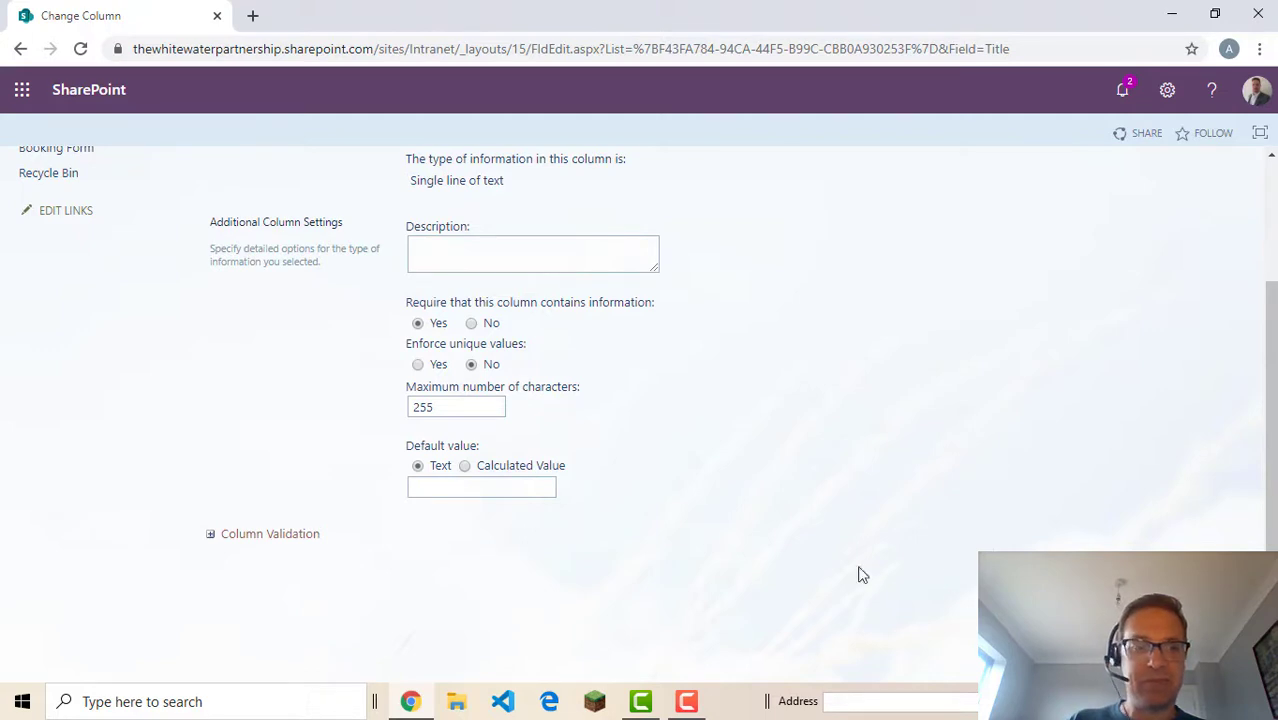
scroll(755, 541, up, 2)
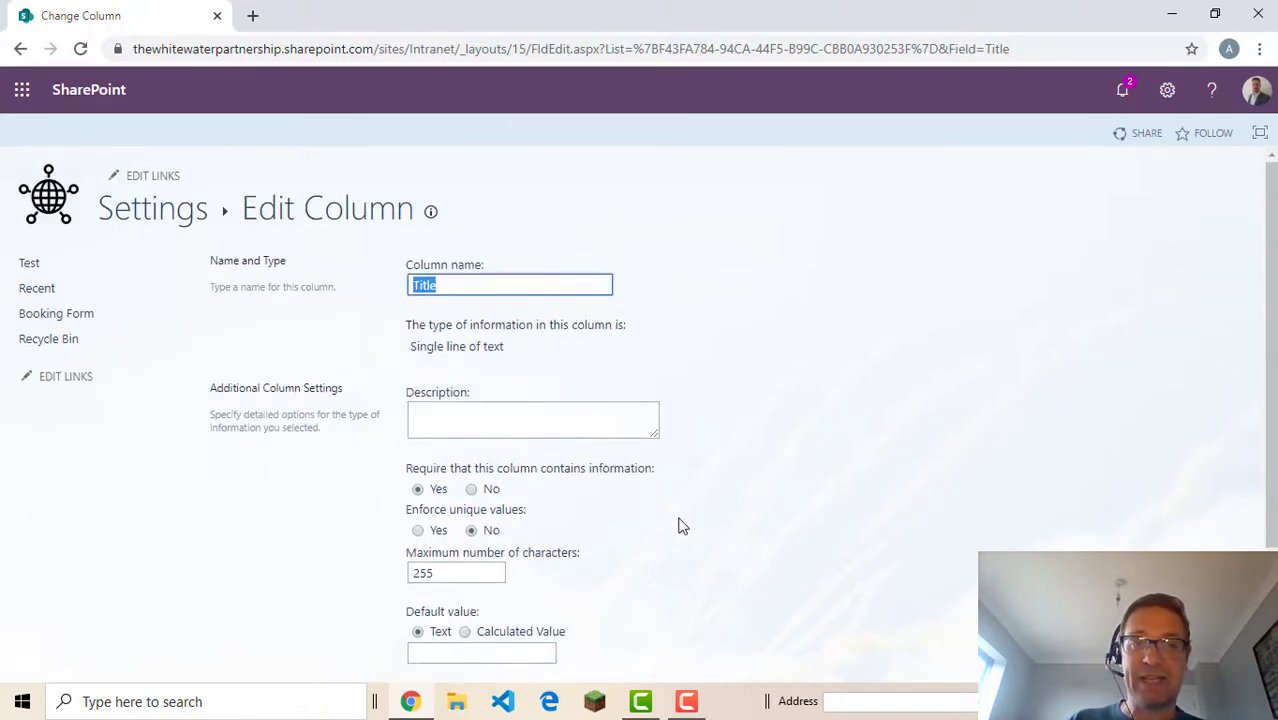
scroll(675, 505, down, 1)
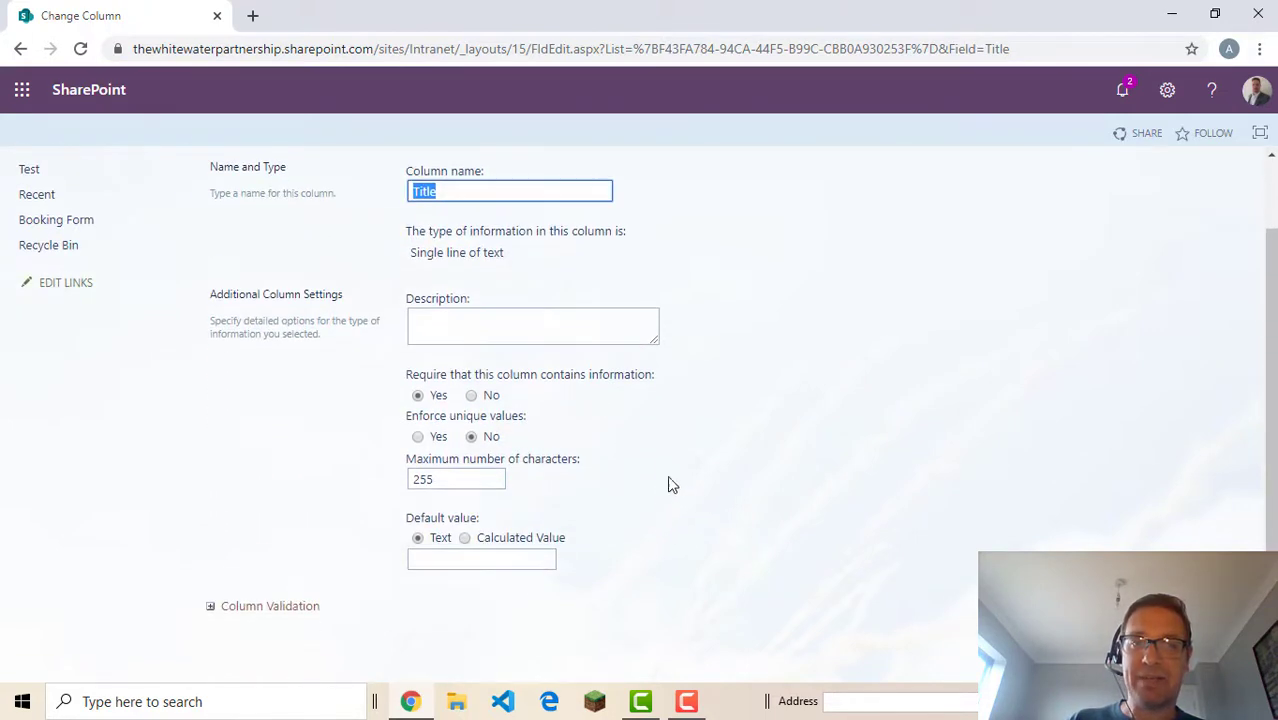
click(490, 190)
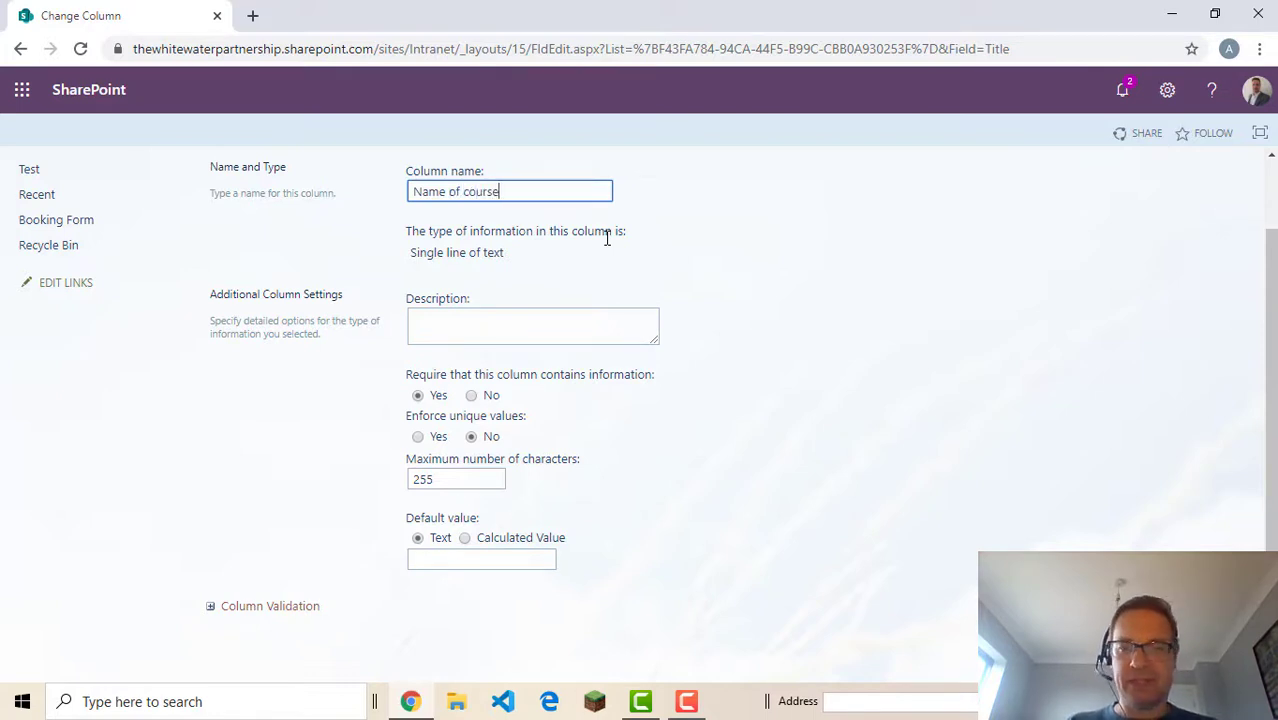
scroll(950, 541, down, 1)
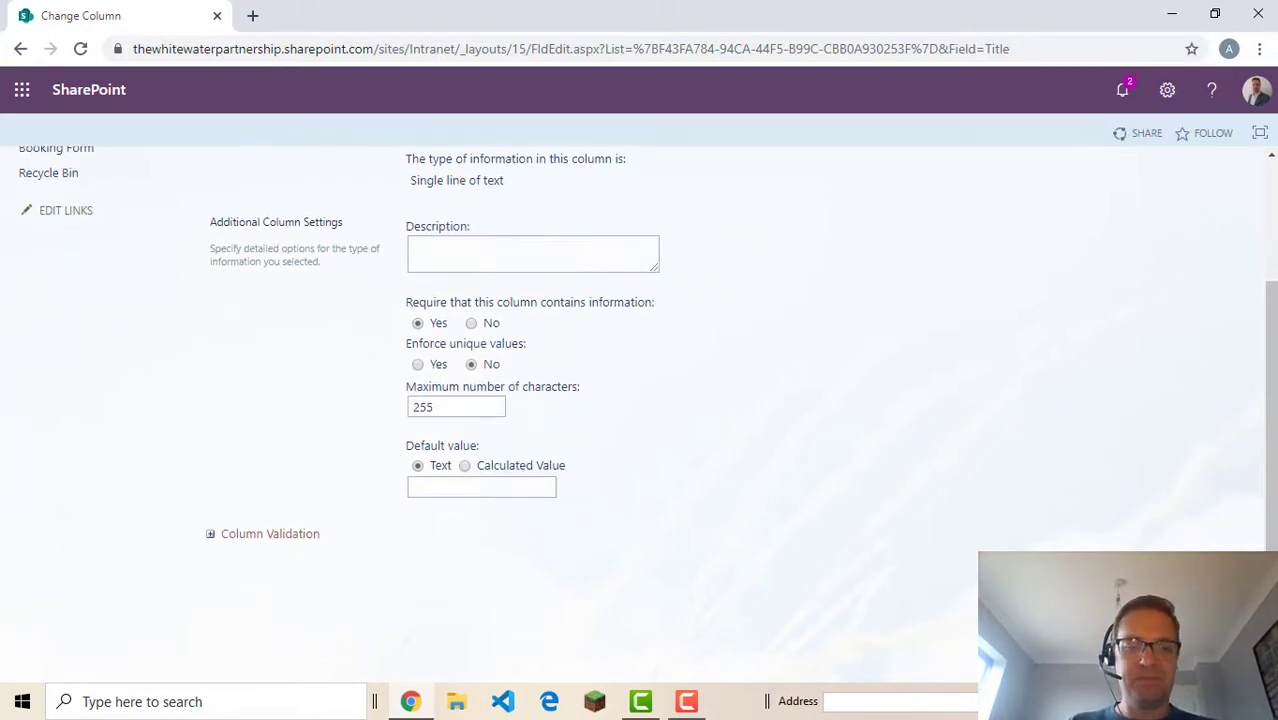
key(Return)
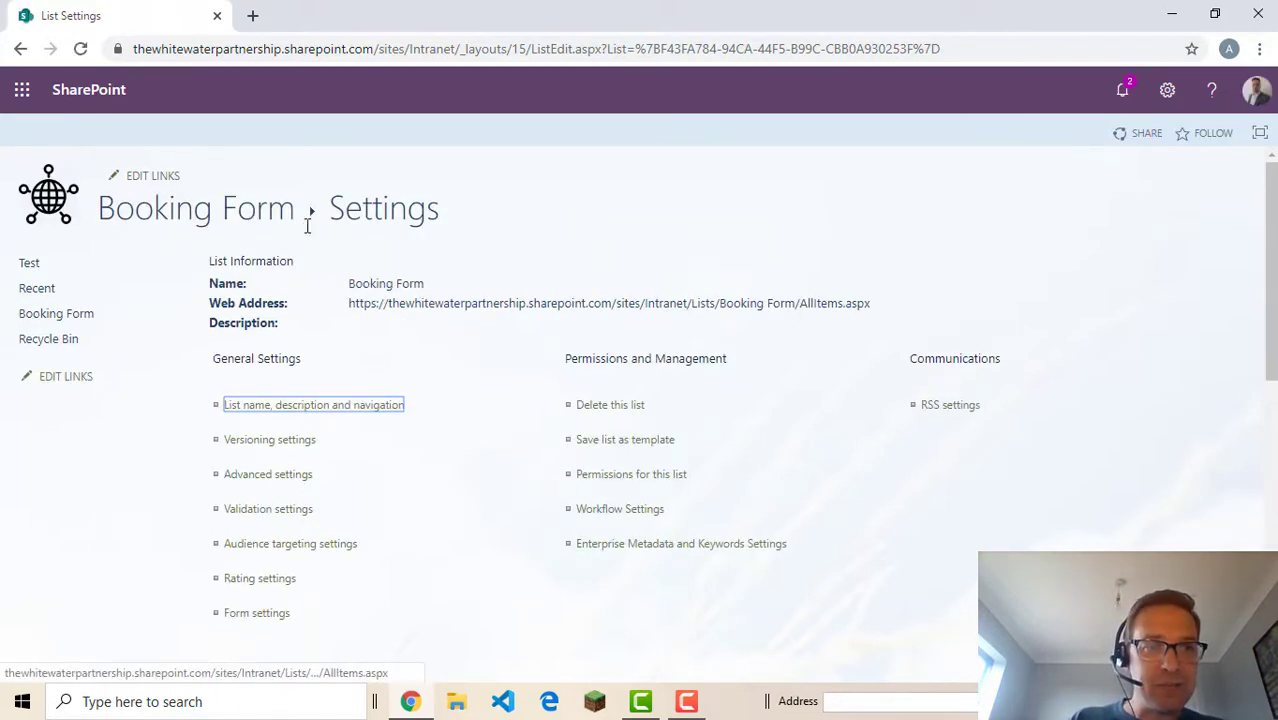
click(175, 215)
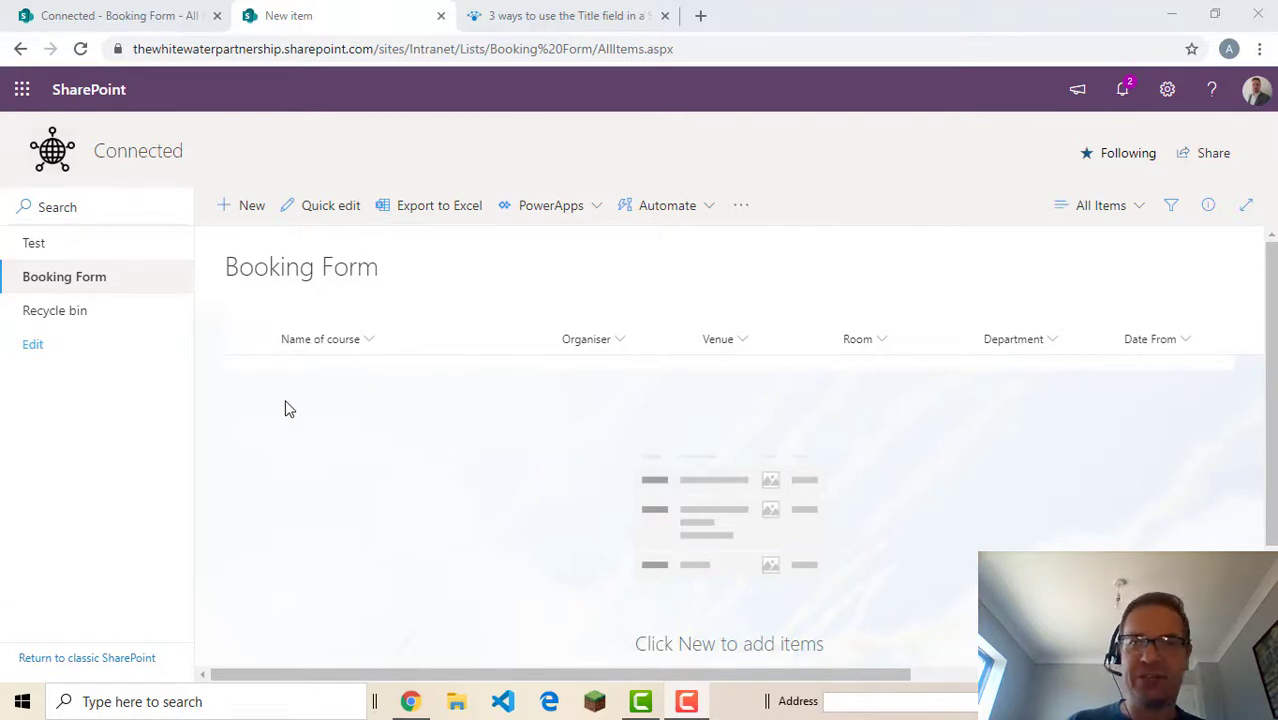
- Allow management of content types in the Booking Form list's advanced settings and save the change
click(1172, 92)
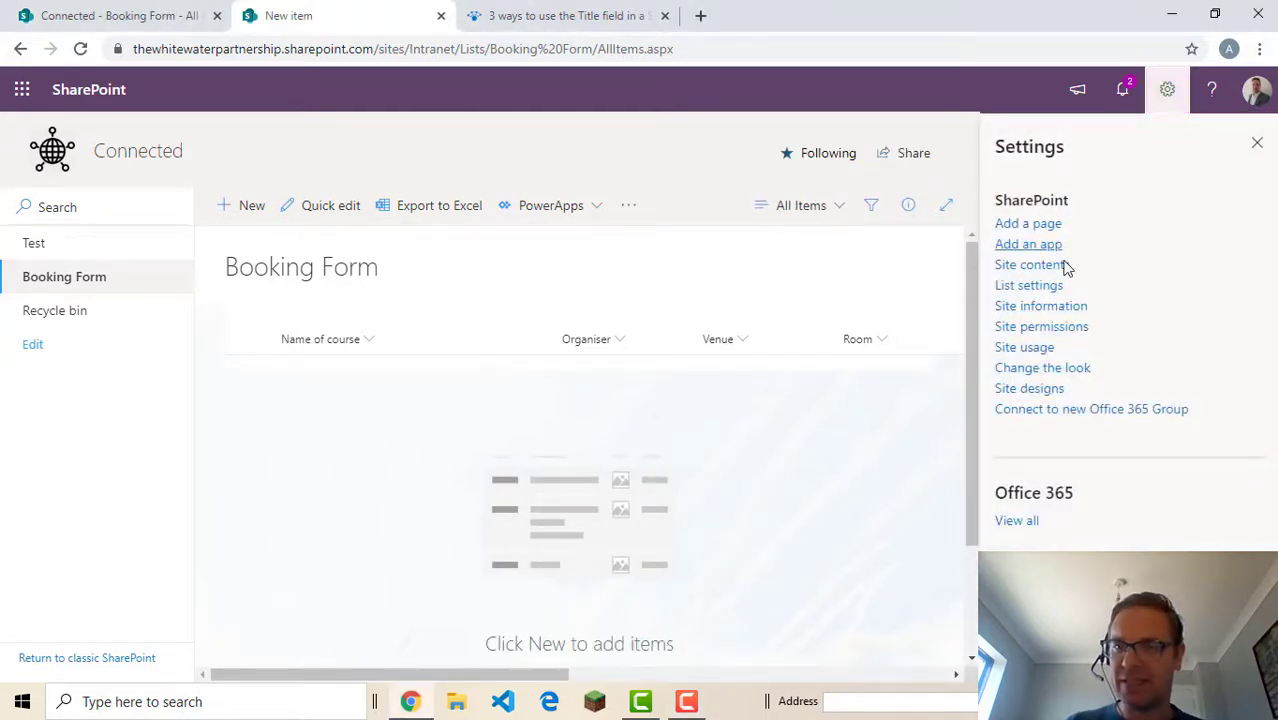
click(1030, 286)
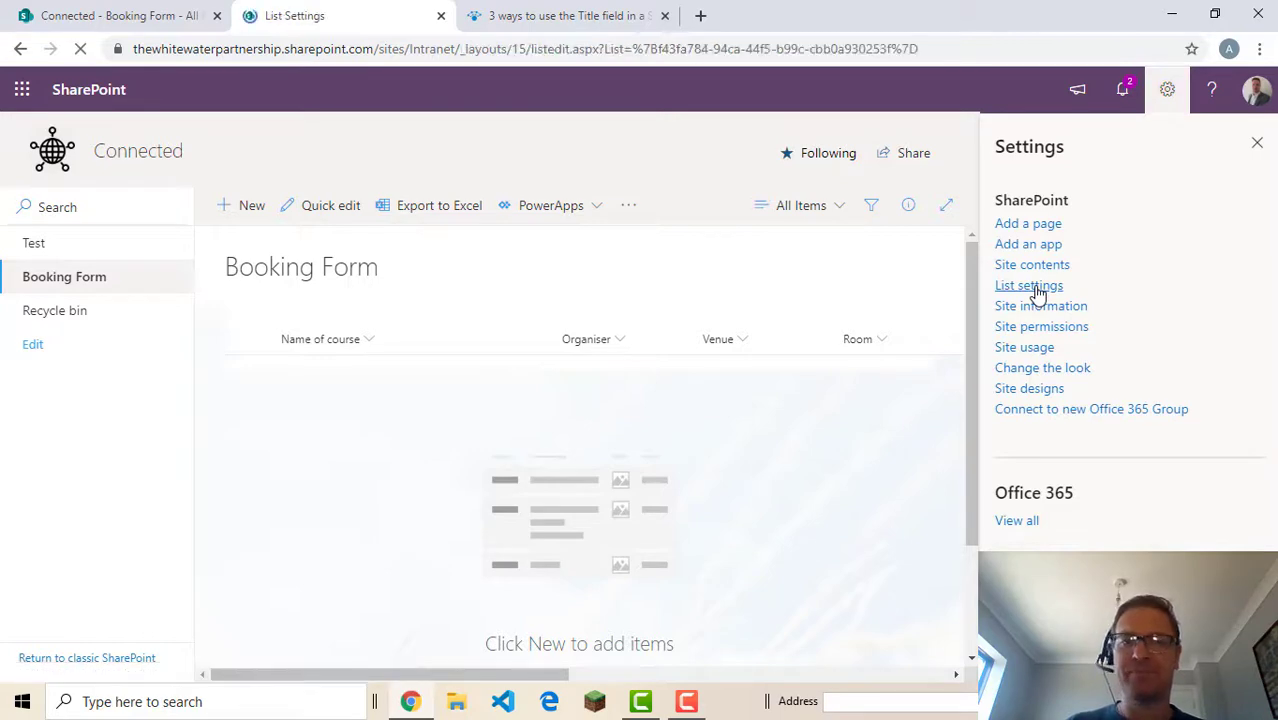
scroll(426, 476, down, 3)
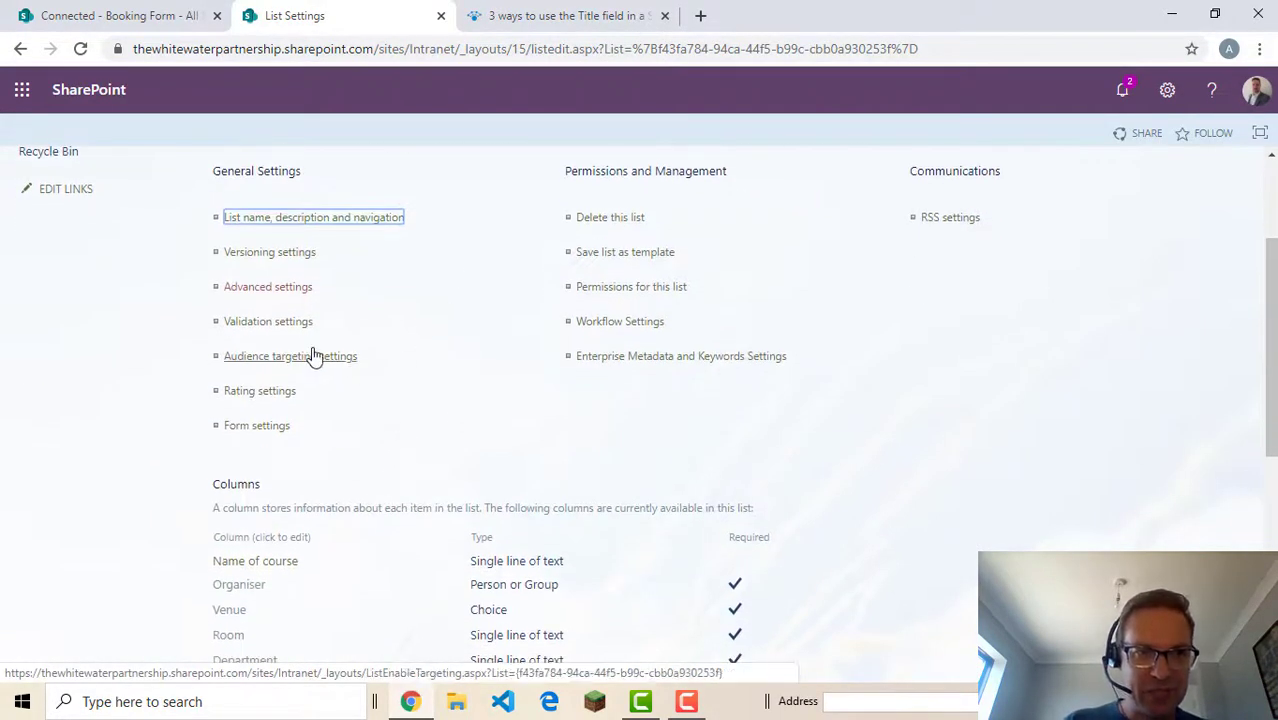
click(255, 290)
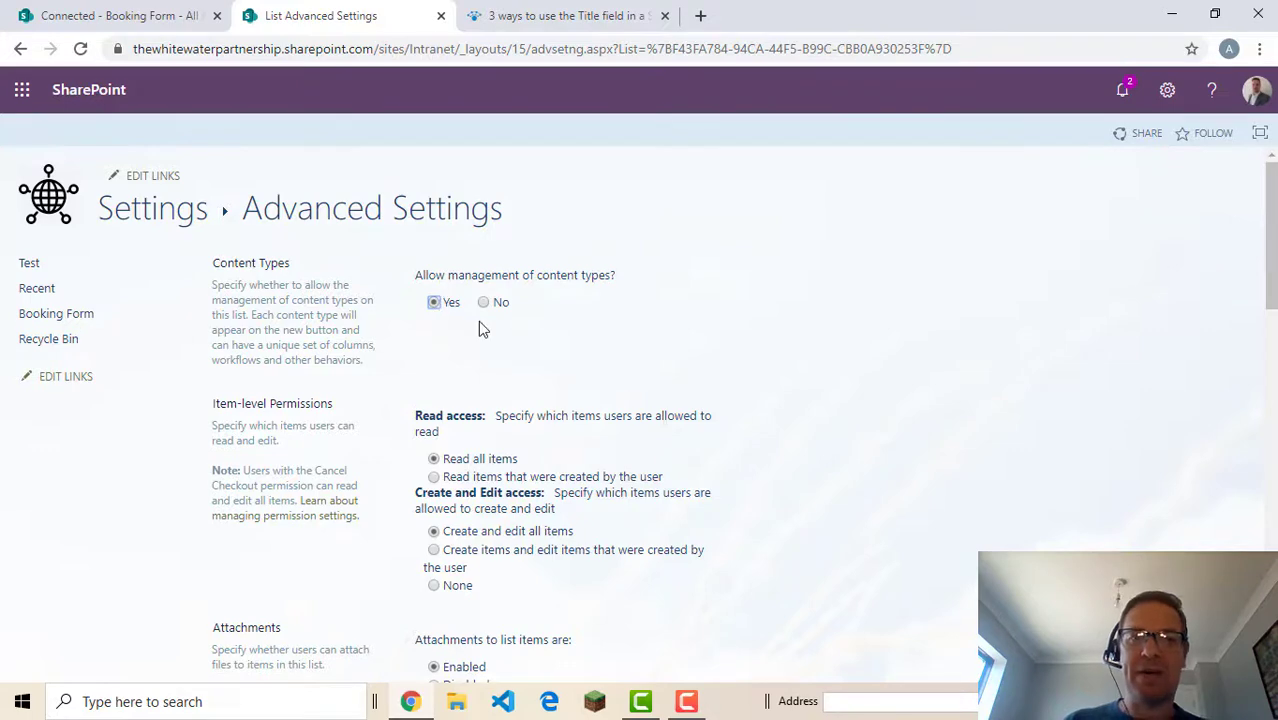
scroll(779, 340, down, 15)
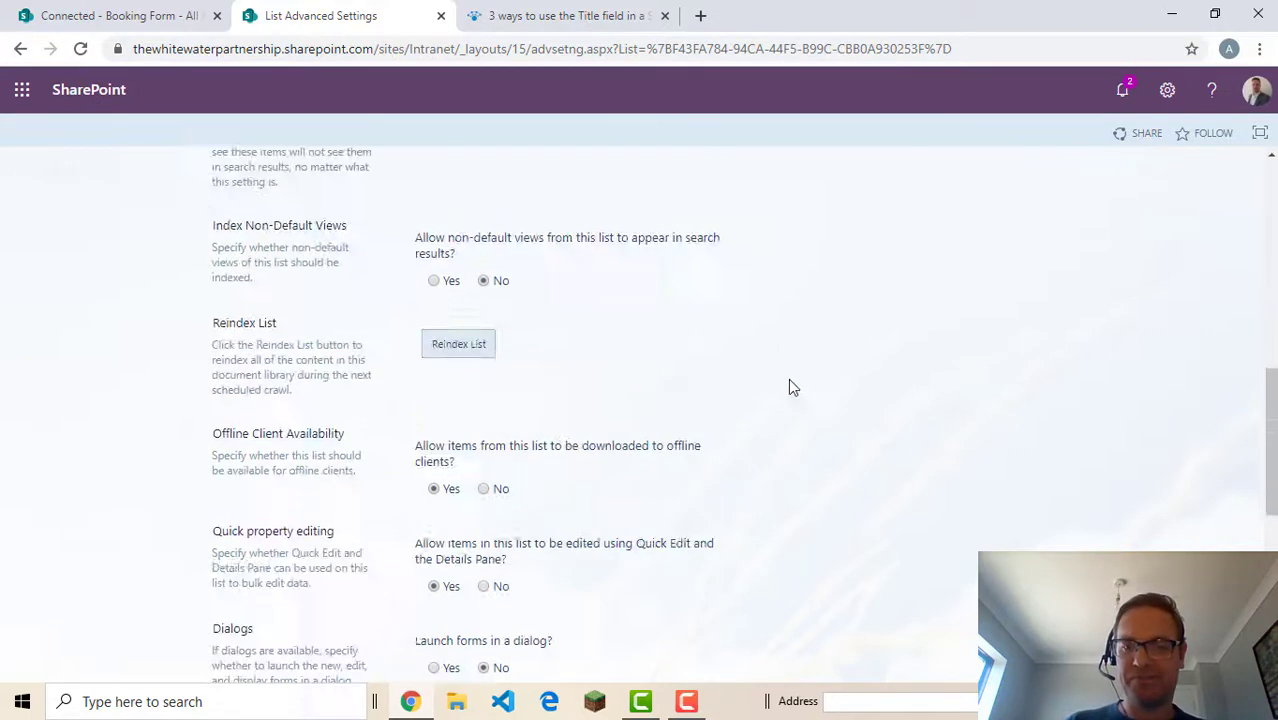
click(641, 596)
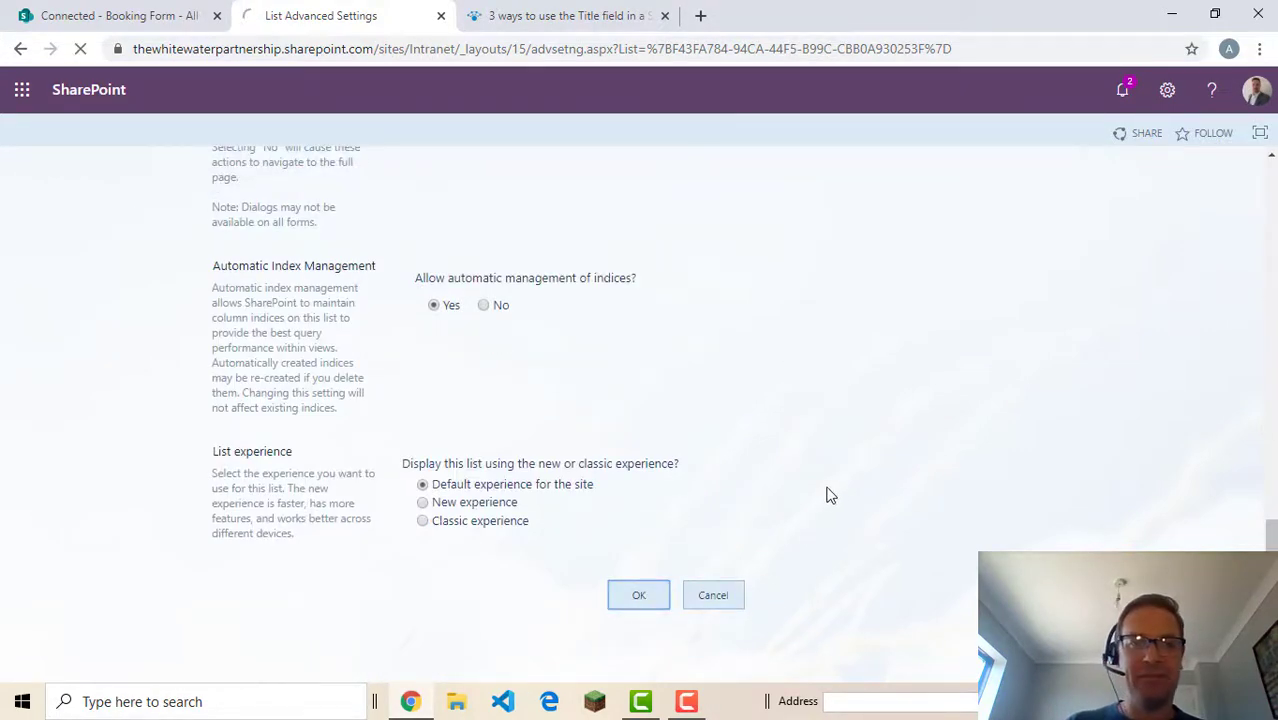
- Set the Name of course column to Hidden in the list's Item content type and save it
scroll(467, 419, down, 4)
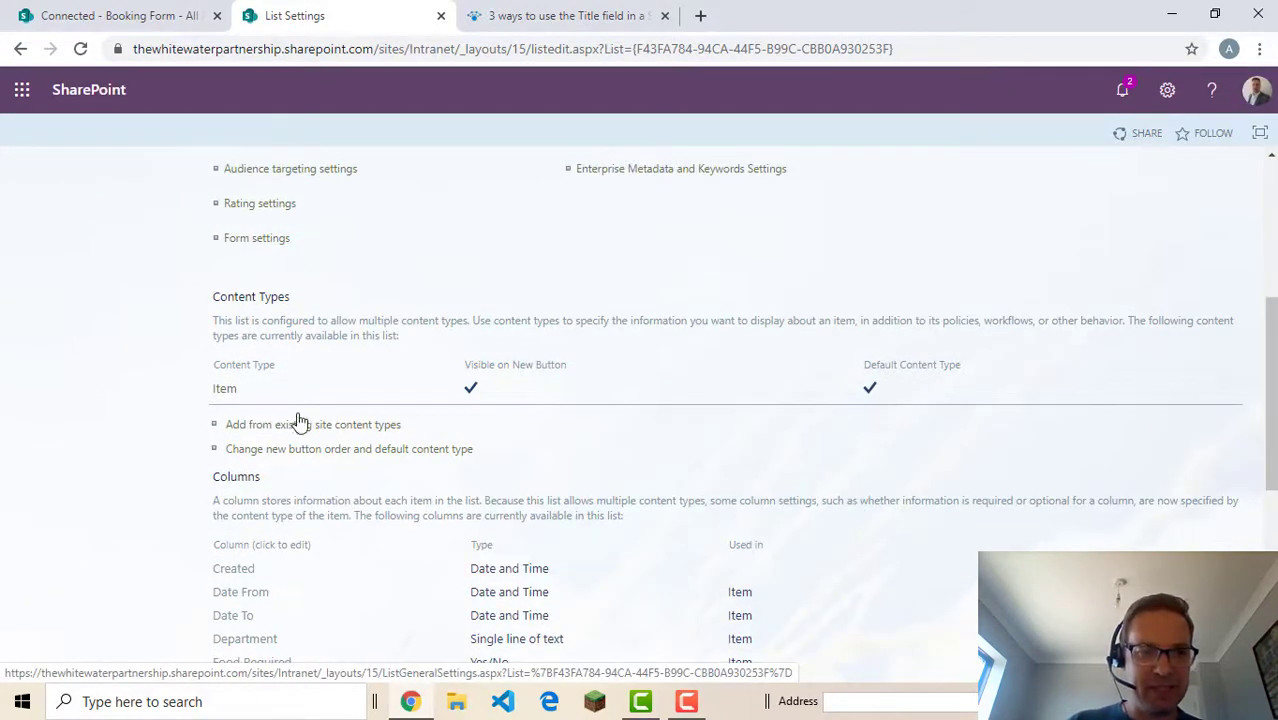
click(225, 391)
scroll(448, 410, down, 3)
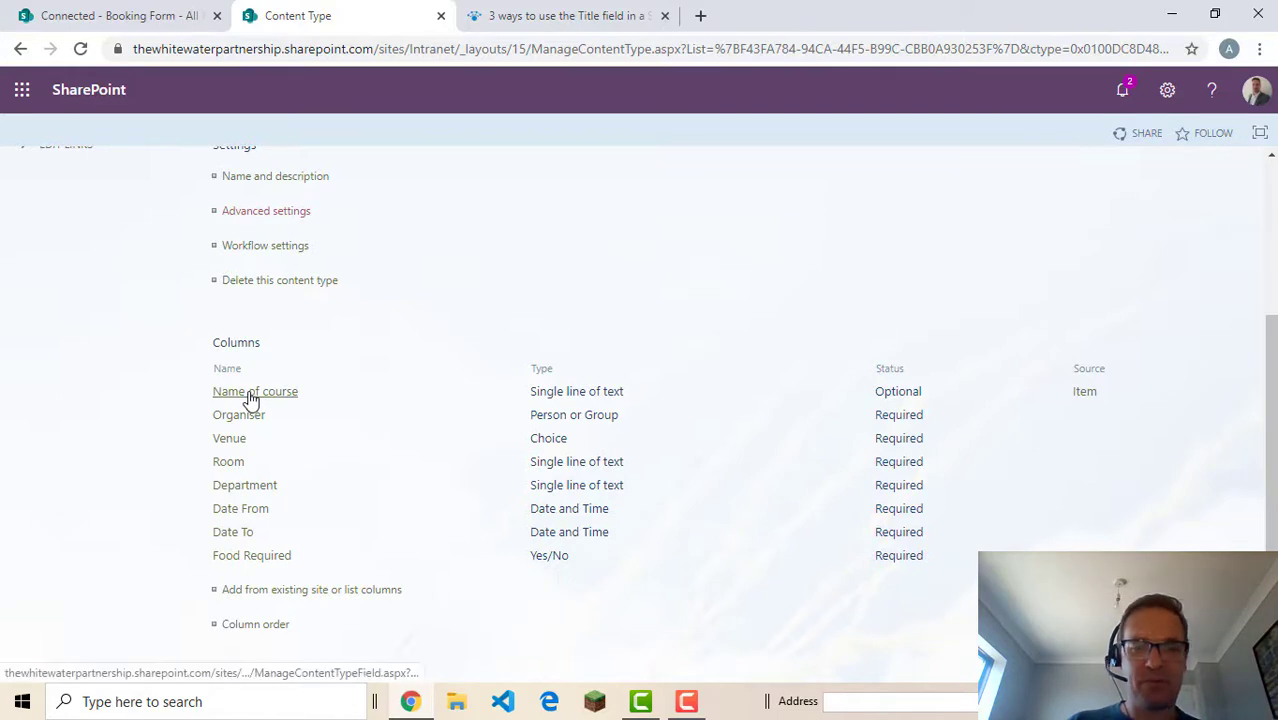
click(251, 393)
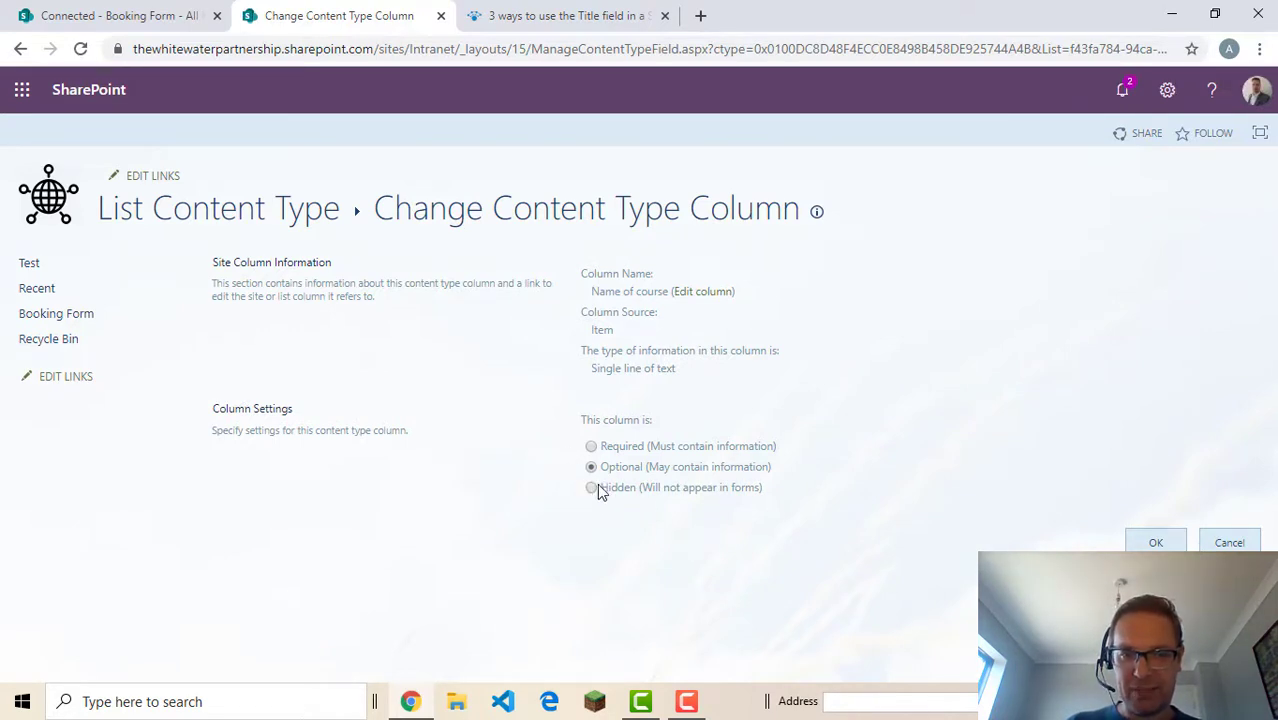
click(1155, 542)
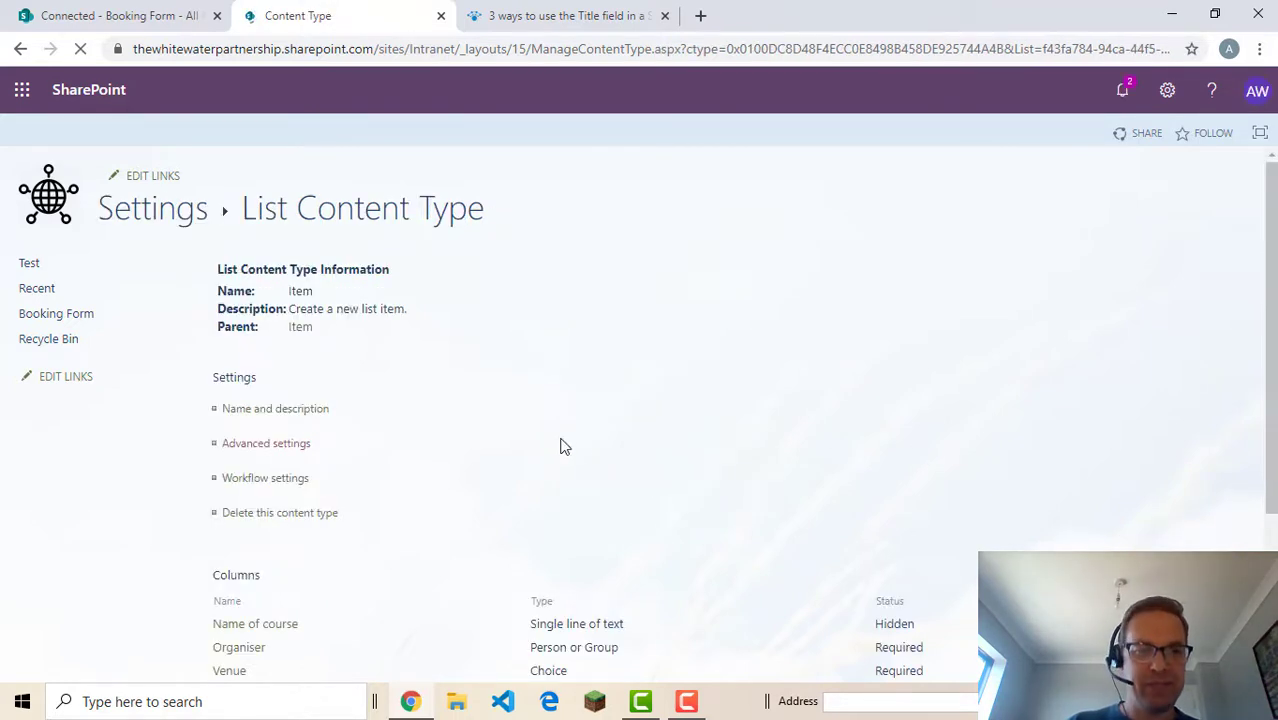
- Turn off management of content types in the Booking Form list's advanced settings and save the change
click(148, 213)
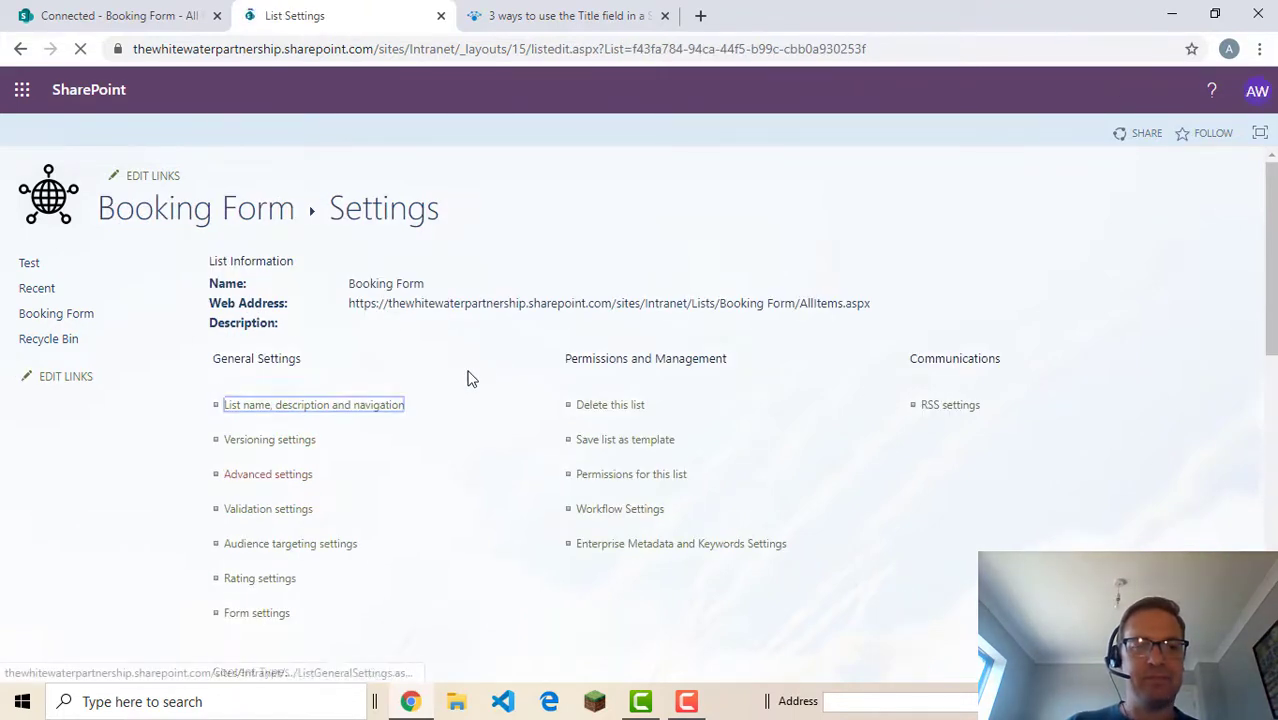
click(266, 475)
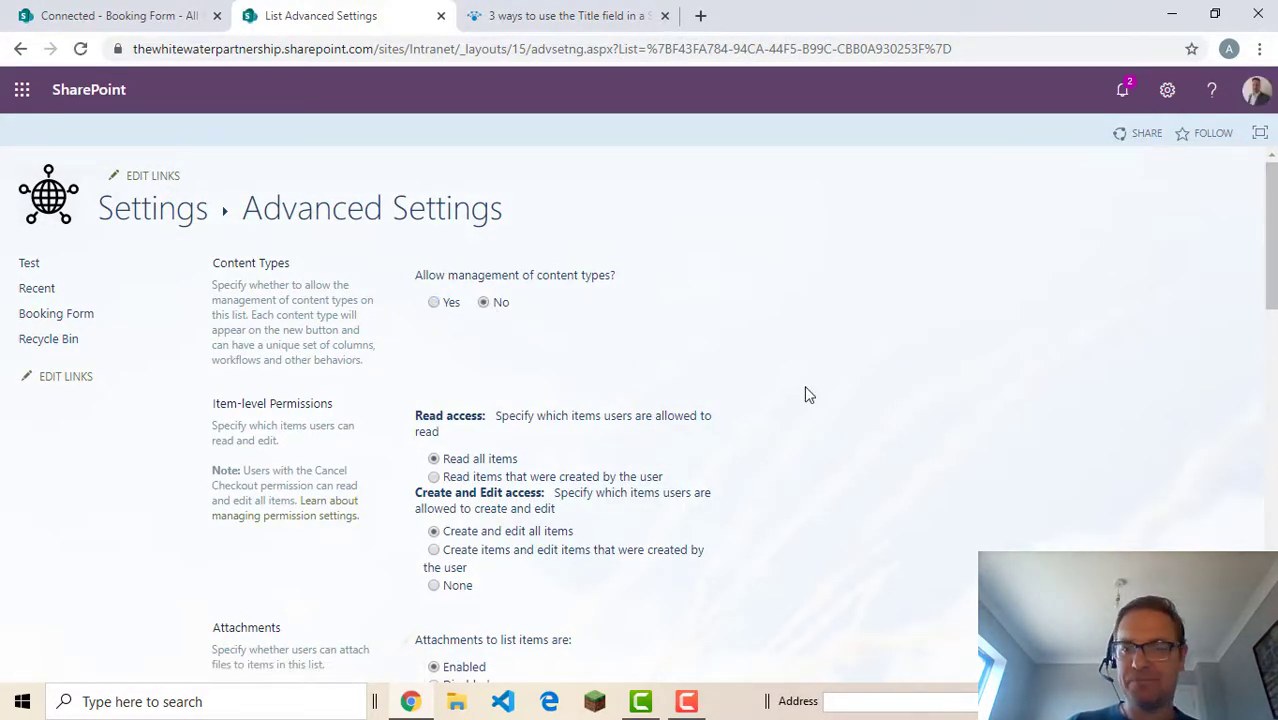
scroll(851, 493, down, 15)
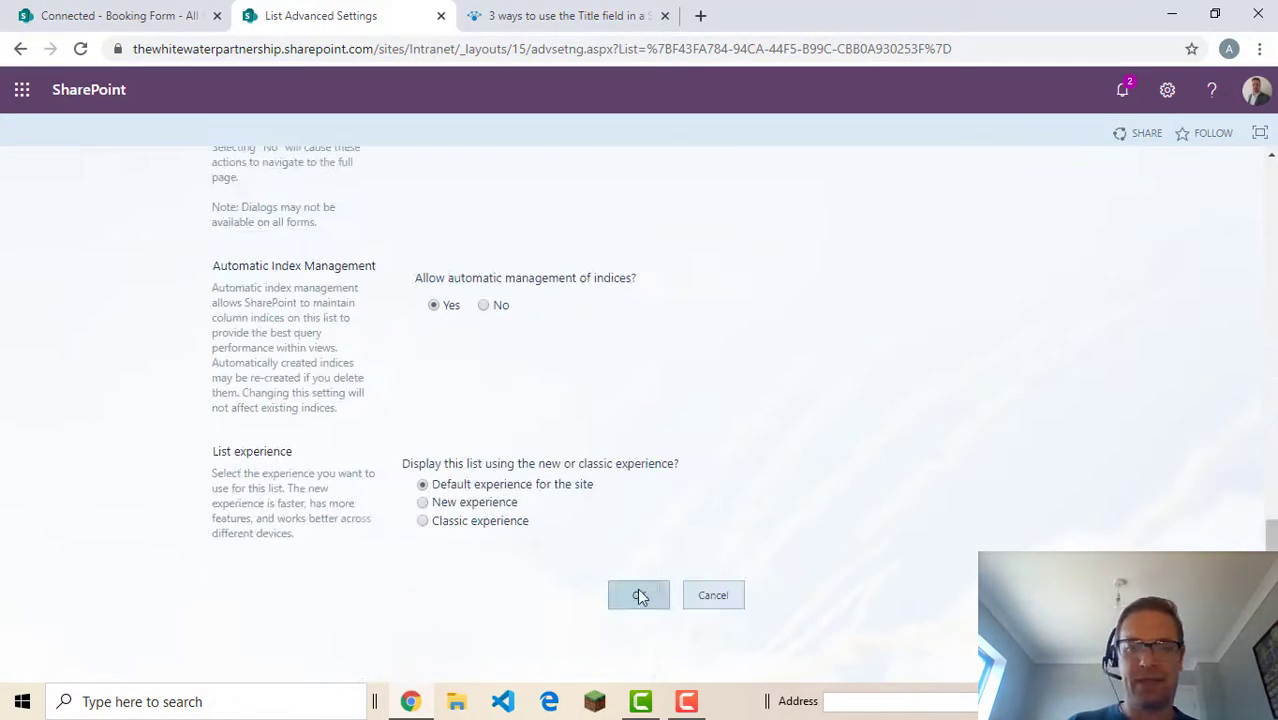
click(640, 596)
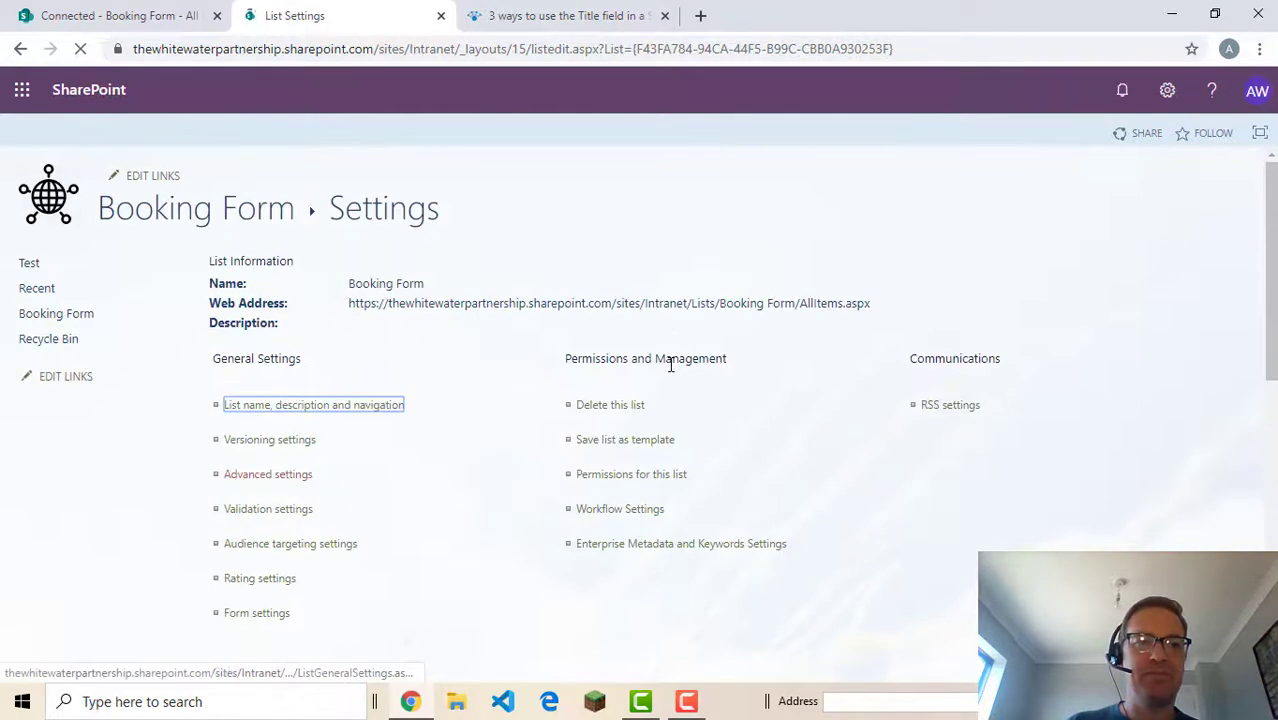
- Return to the Booking Form list, check the fields of a new item form and close it unsaved
click(218, 218)
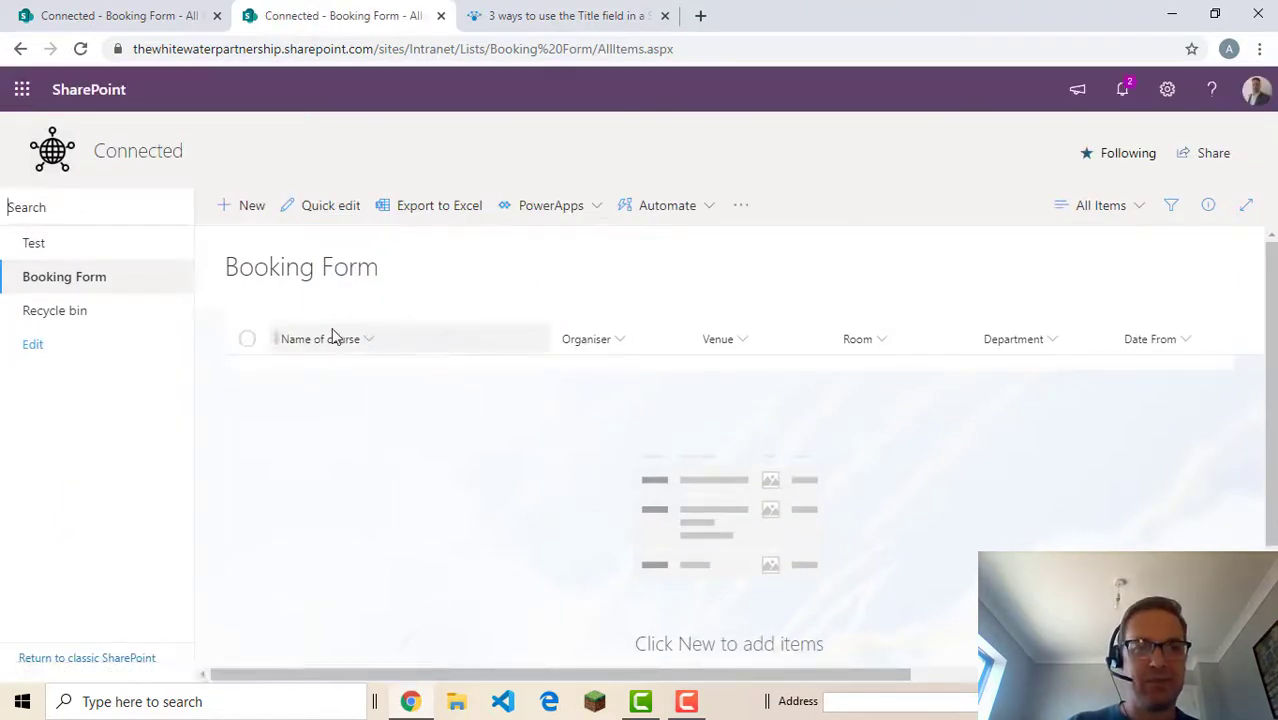
click(247, 211)
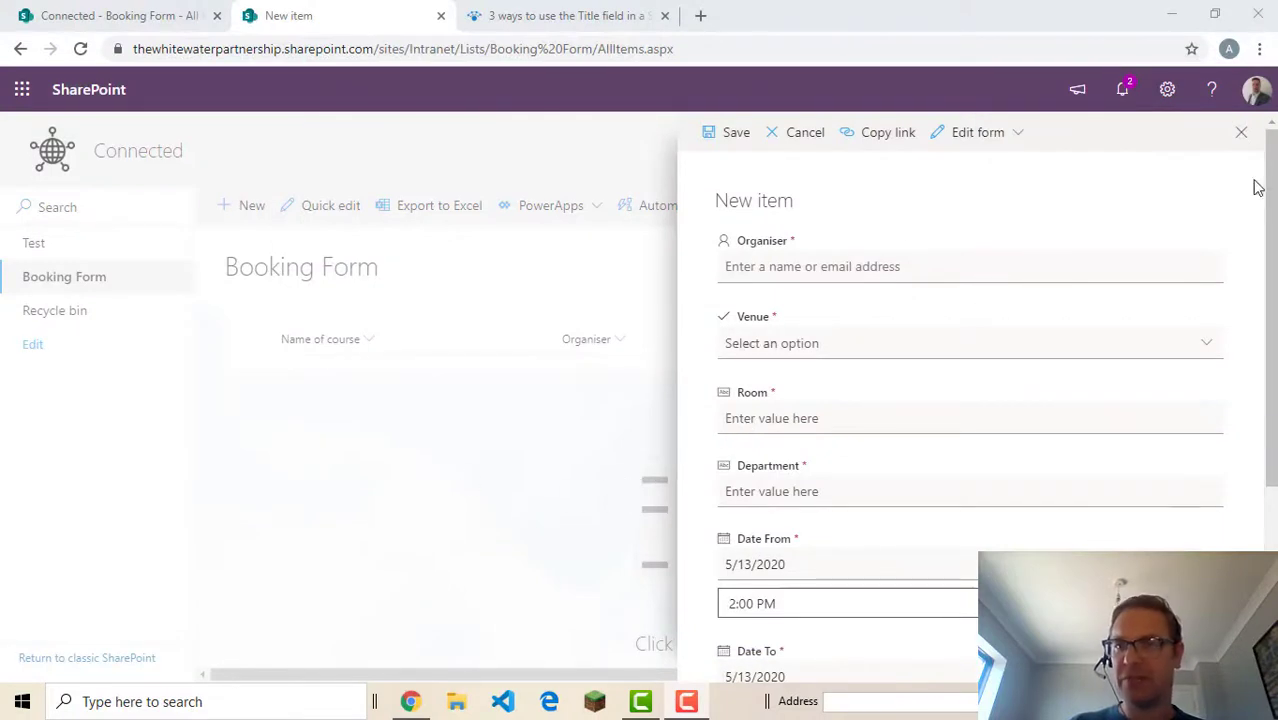
click(1241, 132)
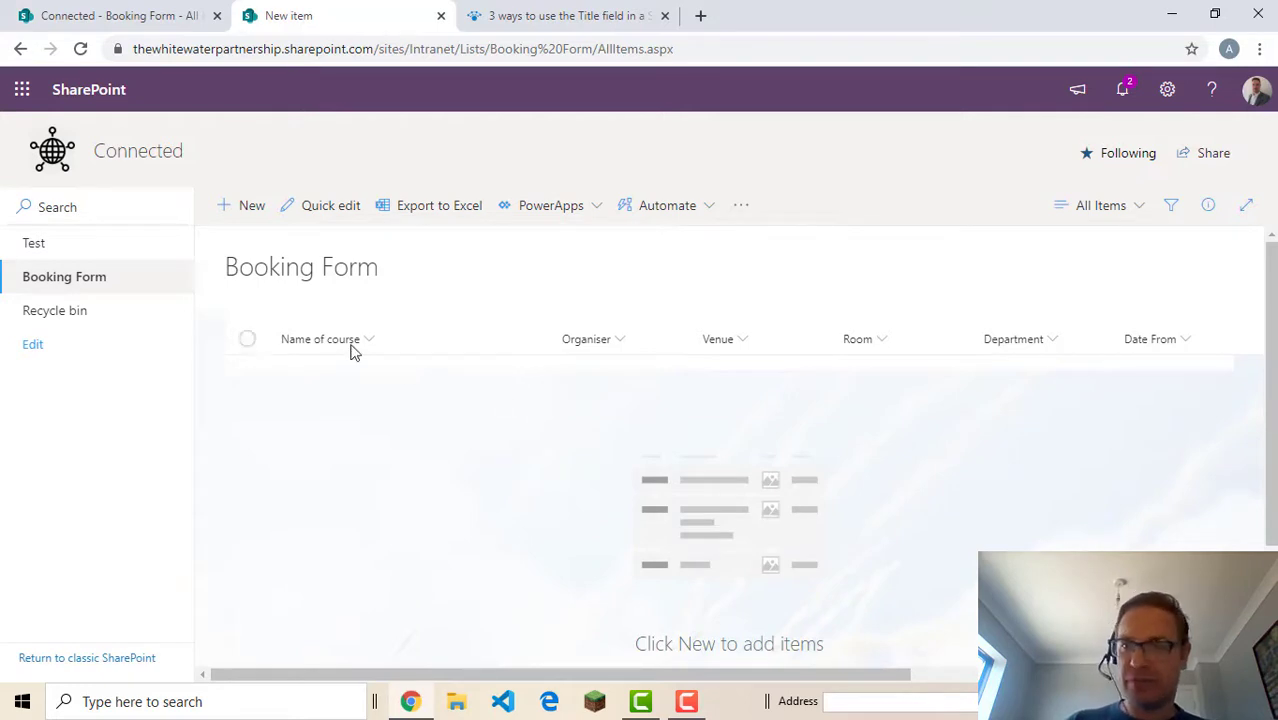
- Remove the Name of course column from the All Items view and save the view
click(1137, 208)
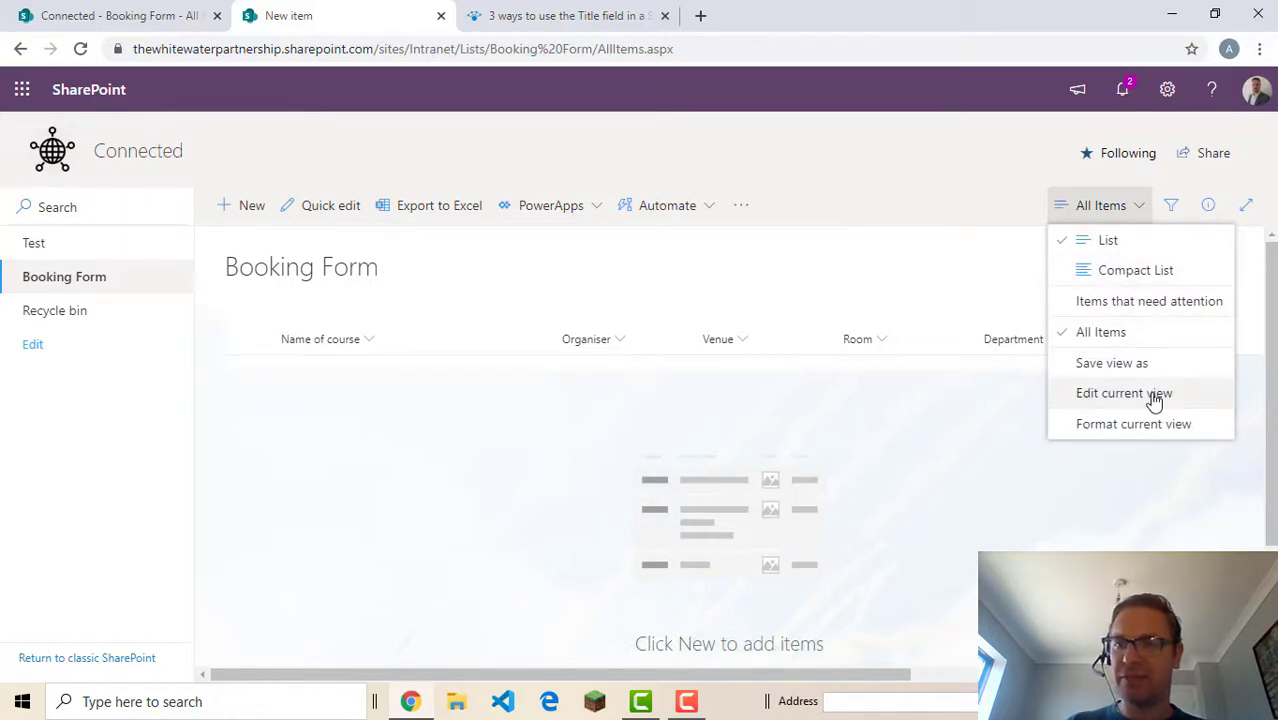
click(1121, 400)
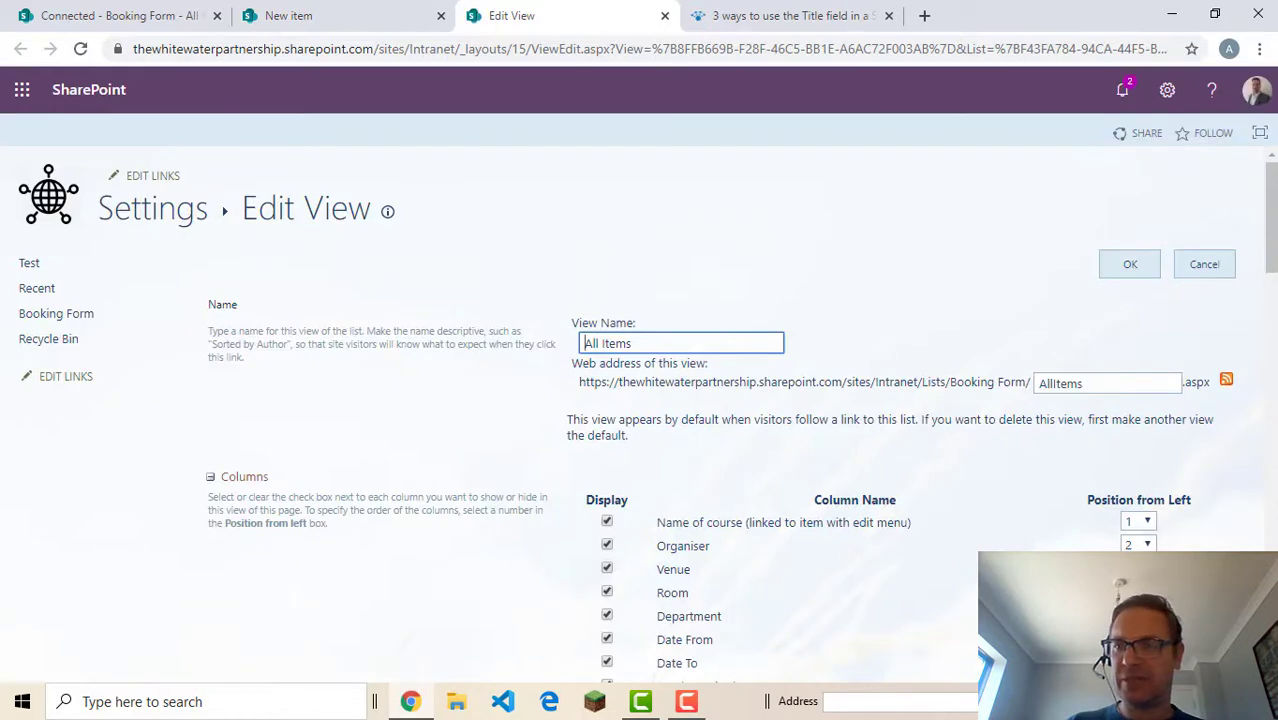
scroll(1272, 255, down, 3)
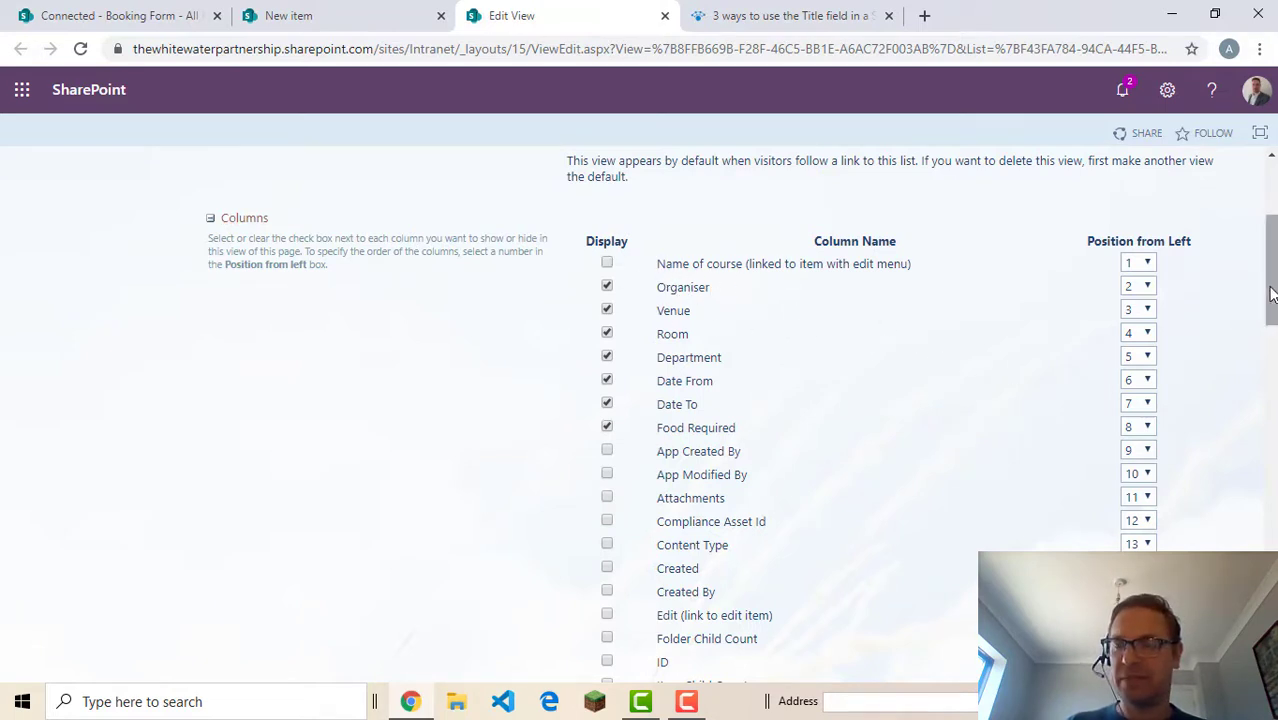
drag(1272, 290, 1272, 620)
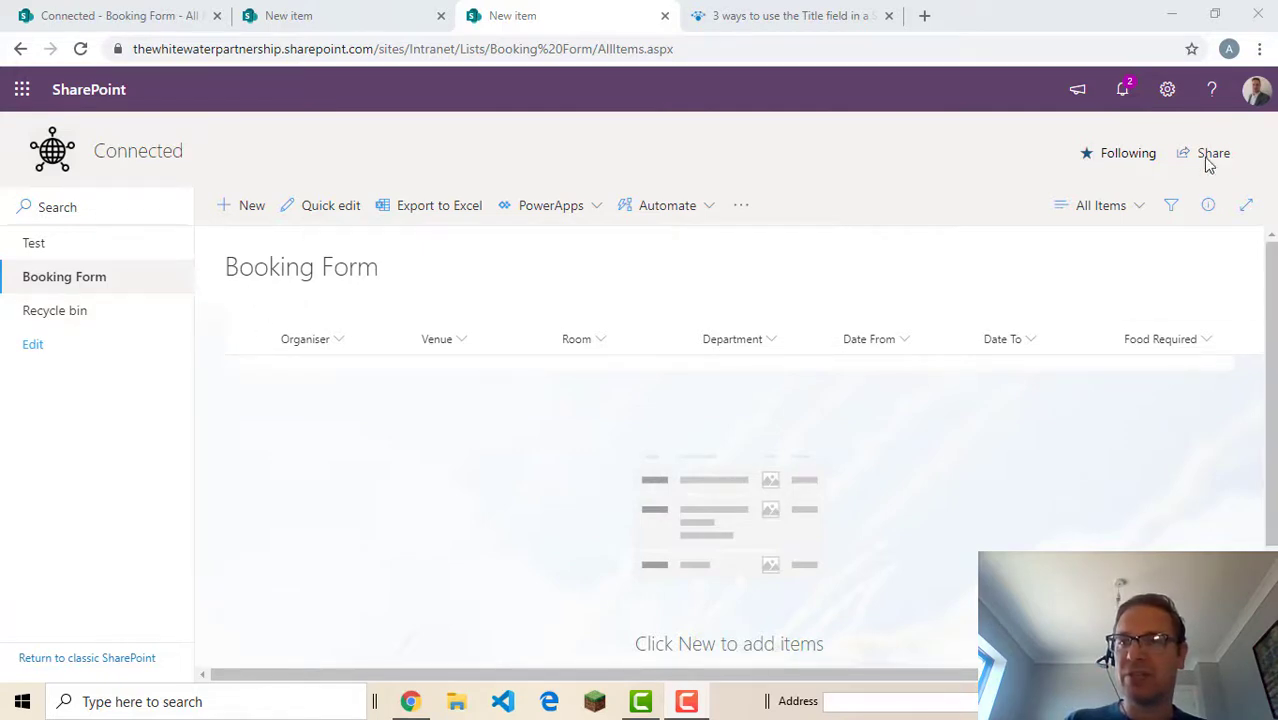
- Stop the Booking Form list from inheriting its parent site's permissions and confirm creating unique permissions
click(1167, 91)
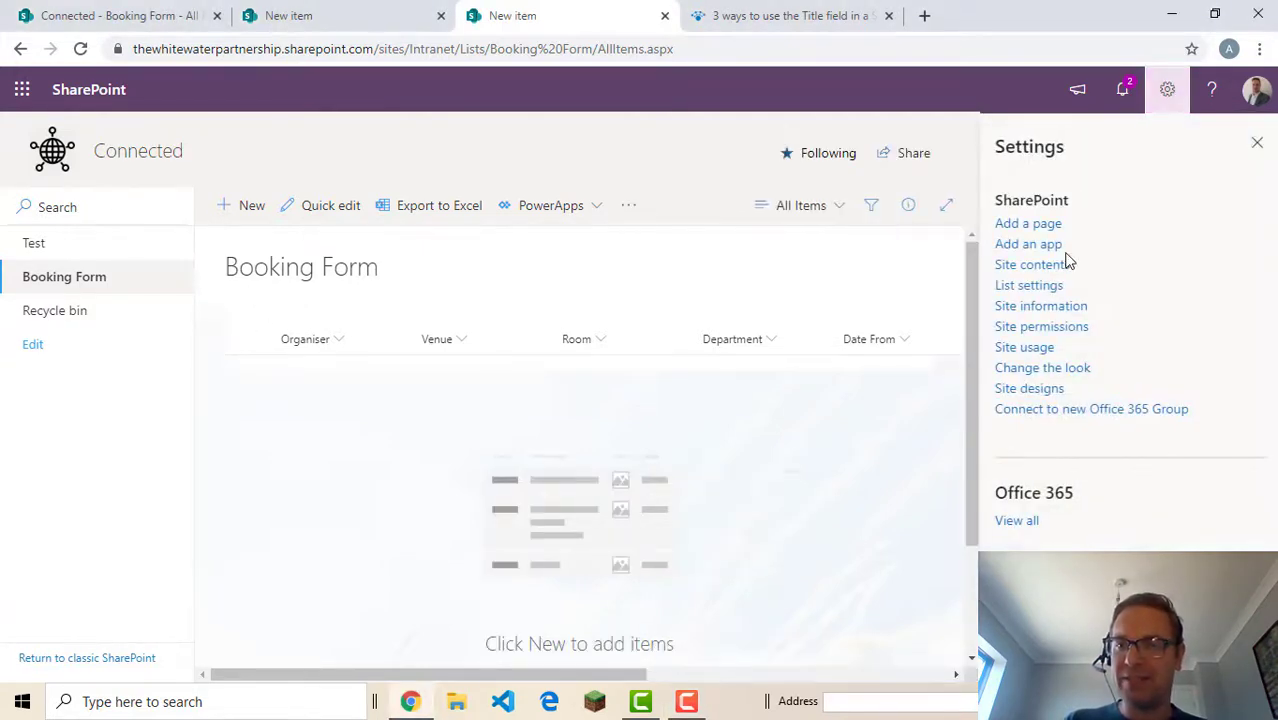
click(1032, 287)
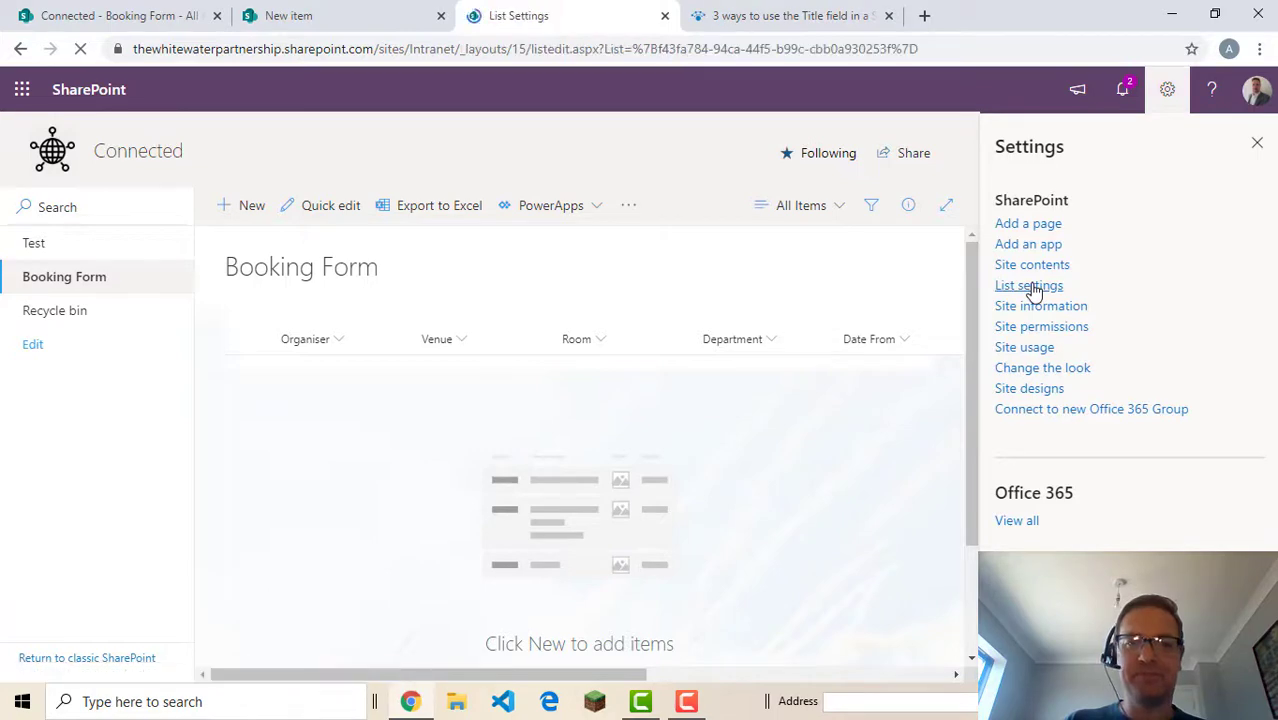
scroll(422, 425, down, 3)
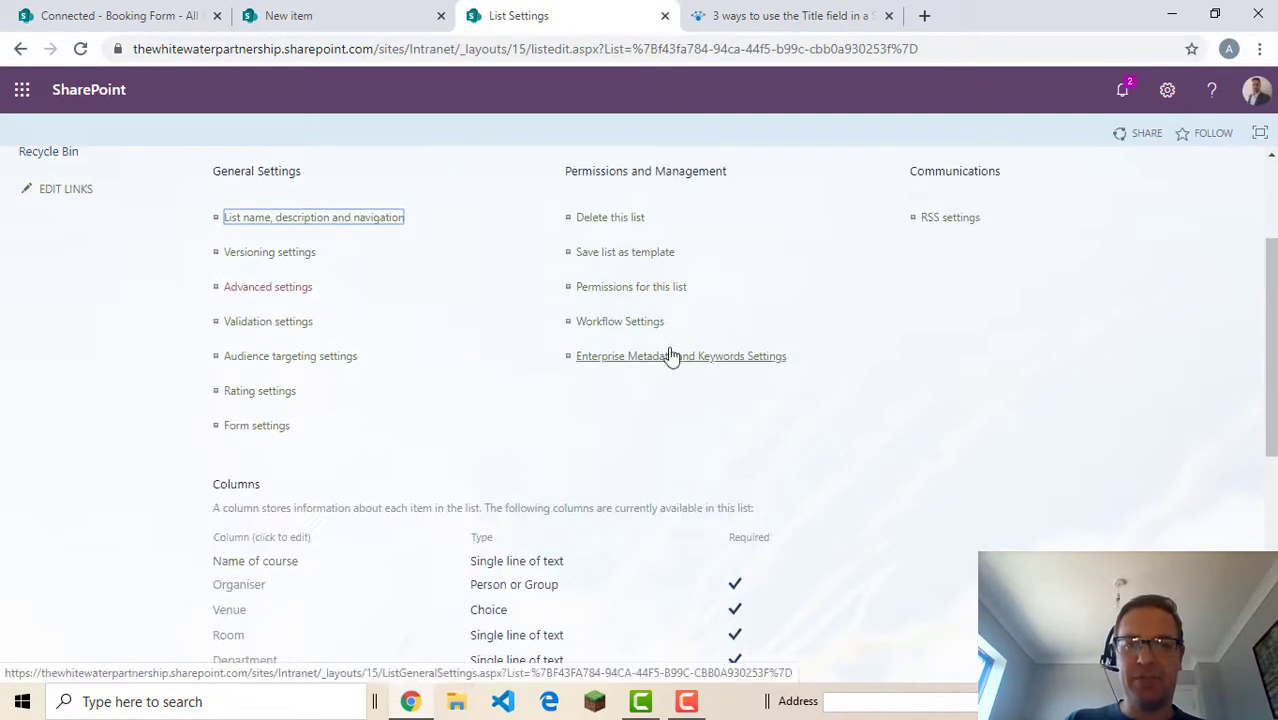
click(639, 292)
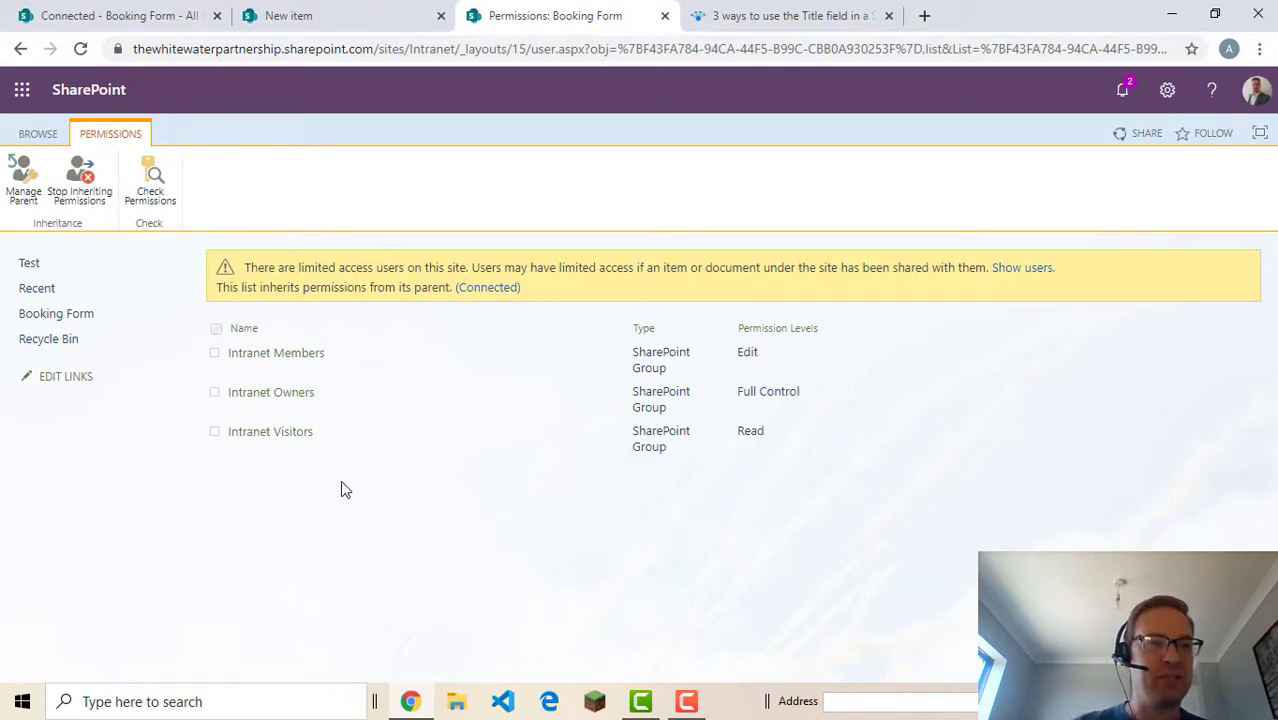
click(82, 185)
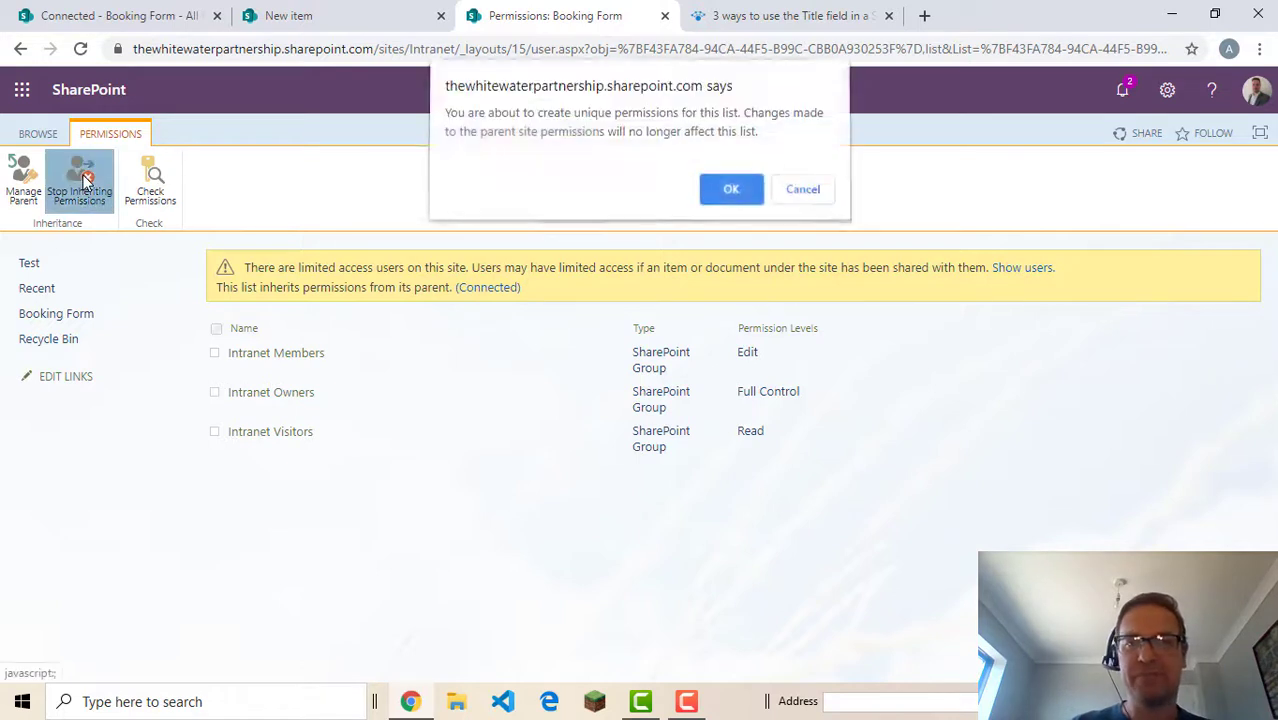
click(724, 192)
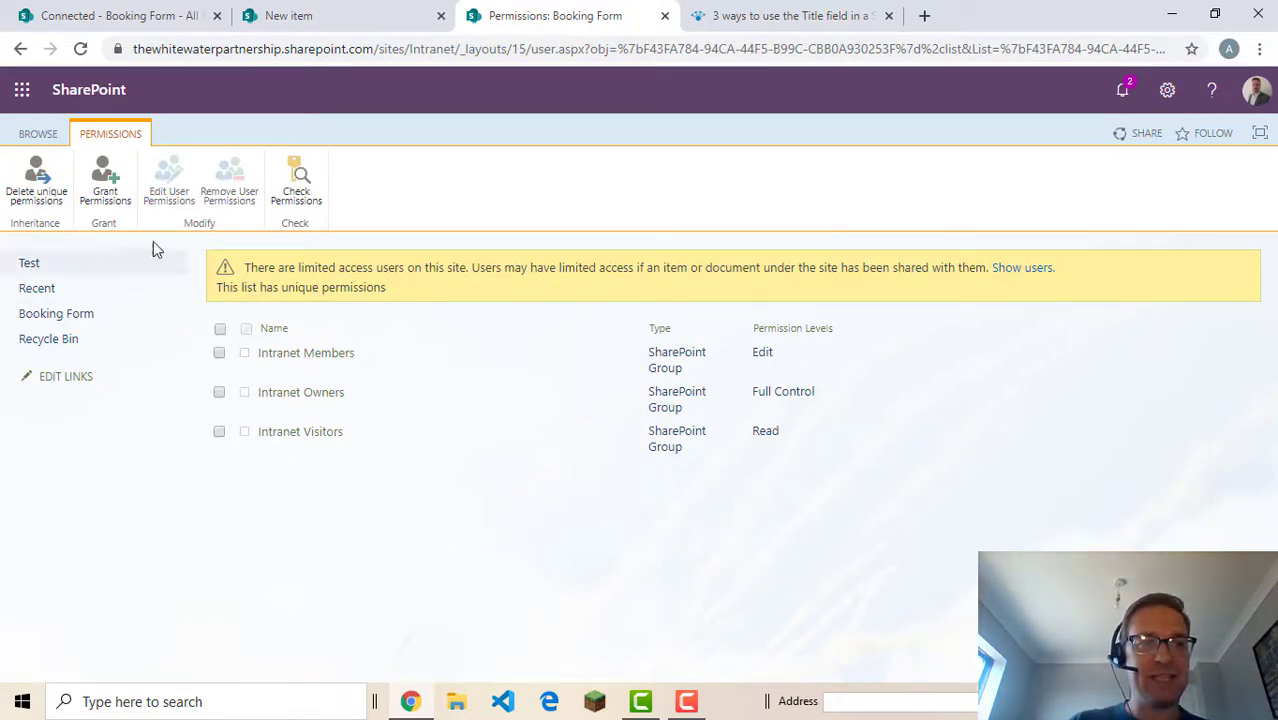
- Share the Booking Form list with Everyone except external users at the Contribute permission level, without sending an email invitation
click(104, 180)
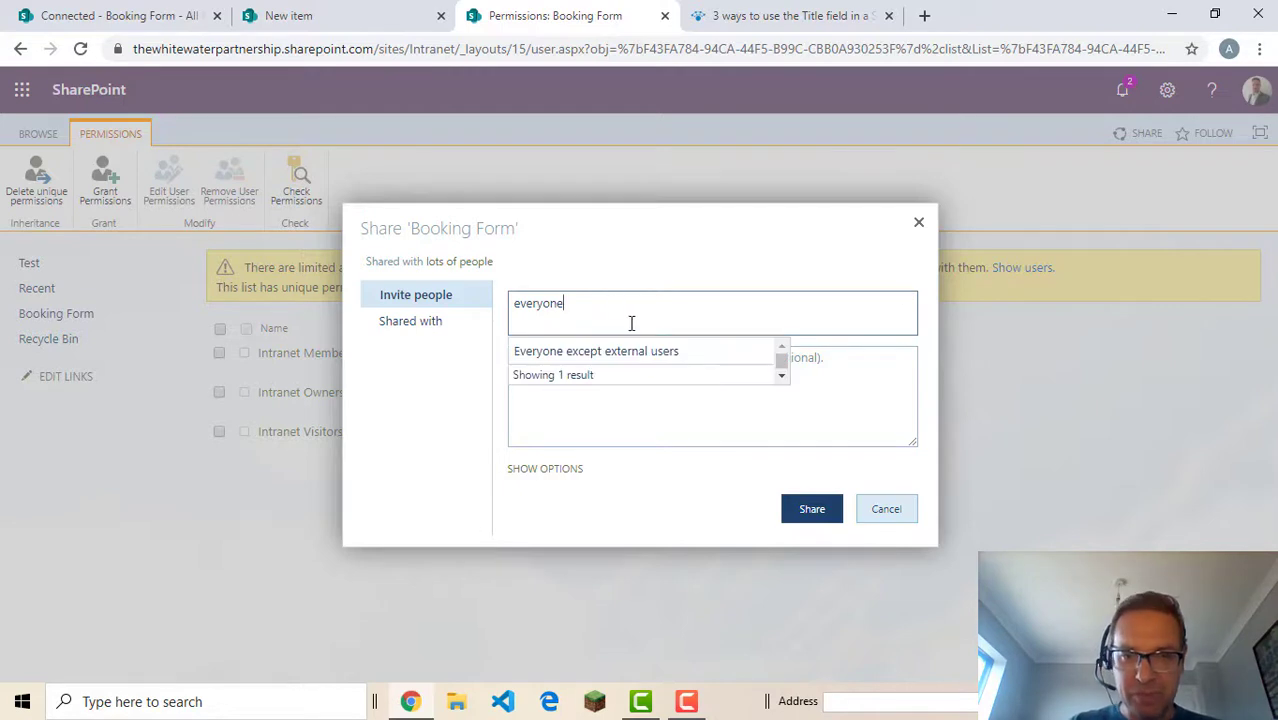
text(everyone)
click(579, 352)
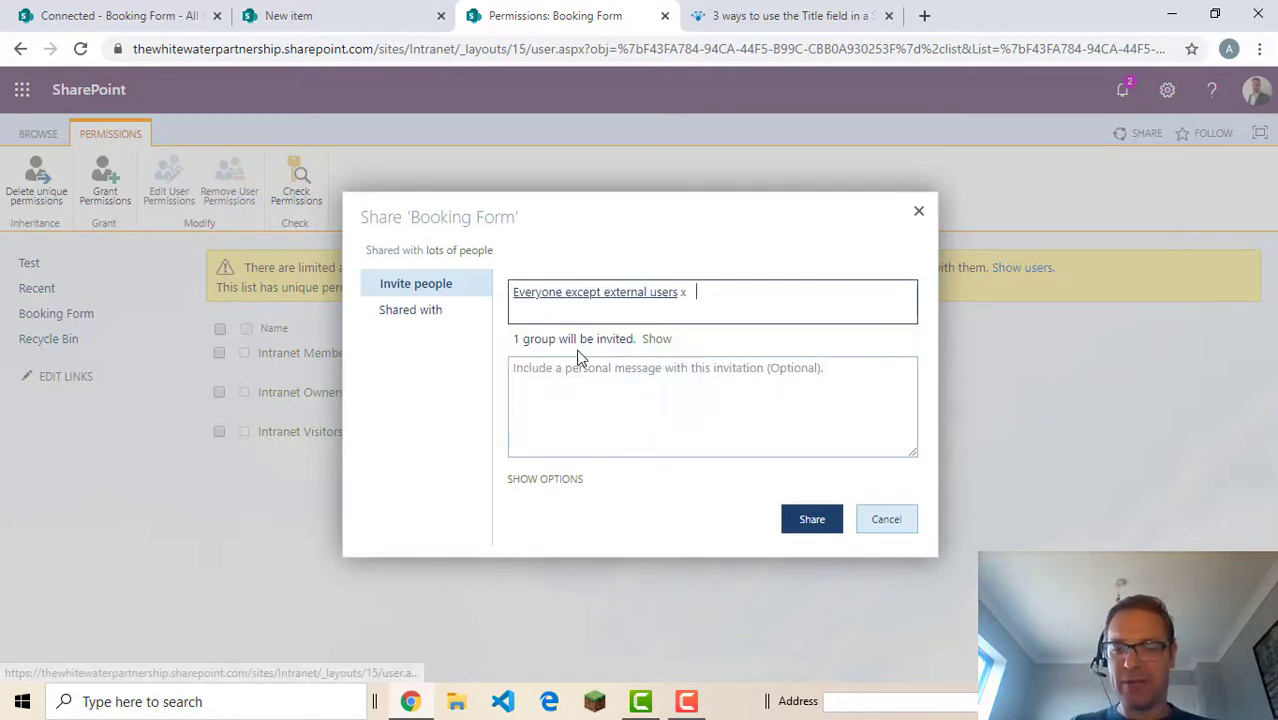
click(552, 479)
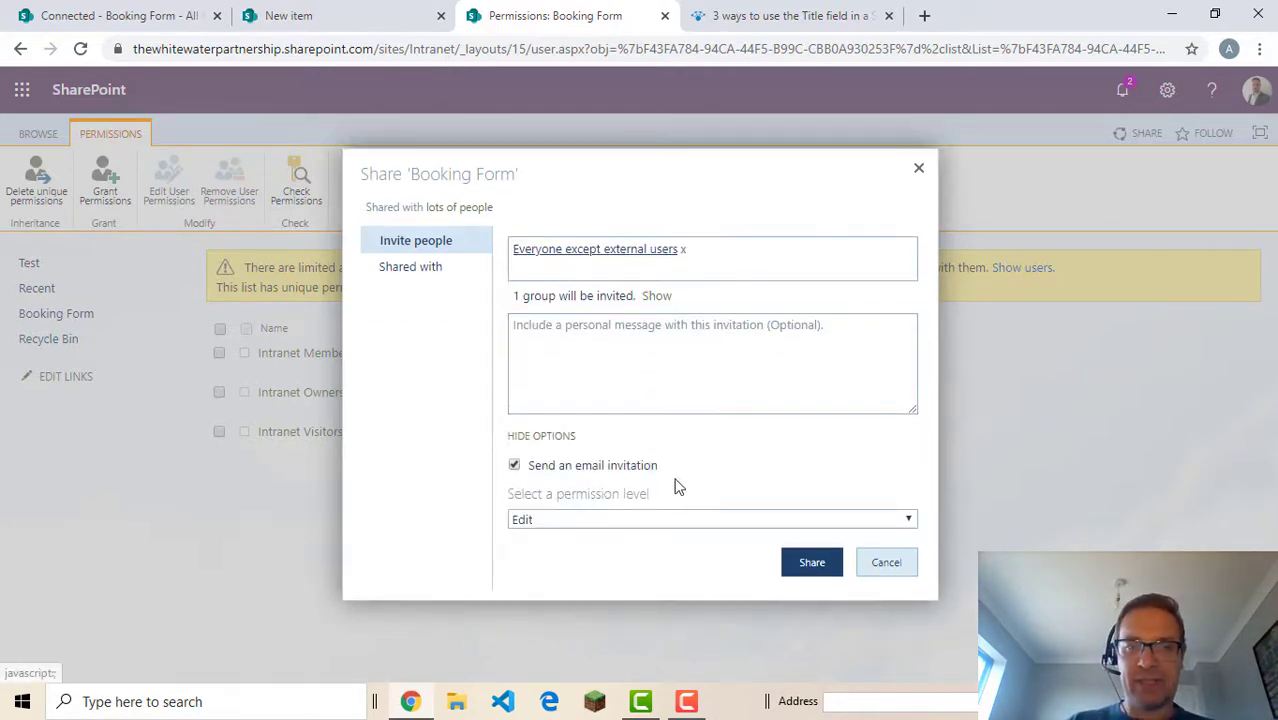
click(516, 467)
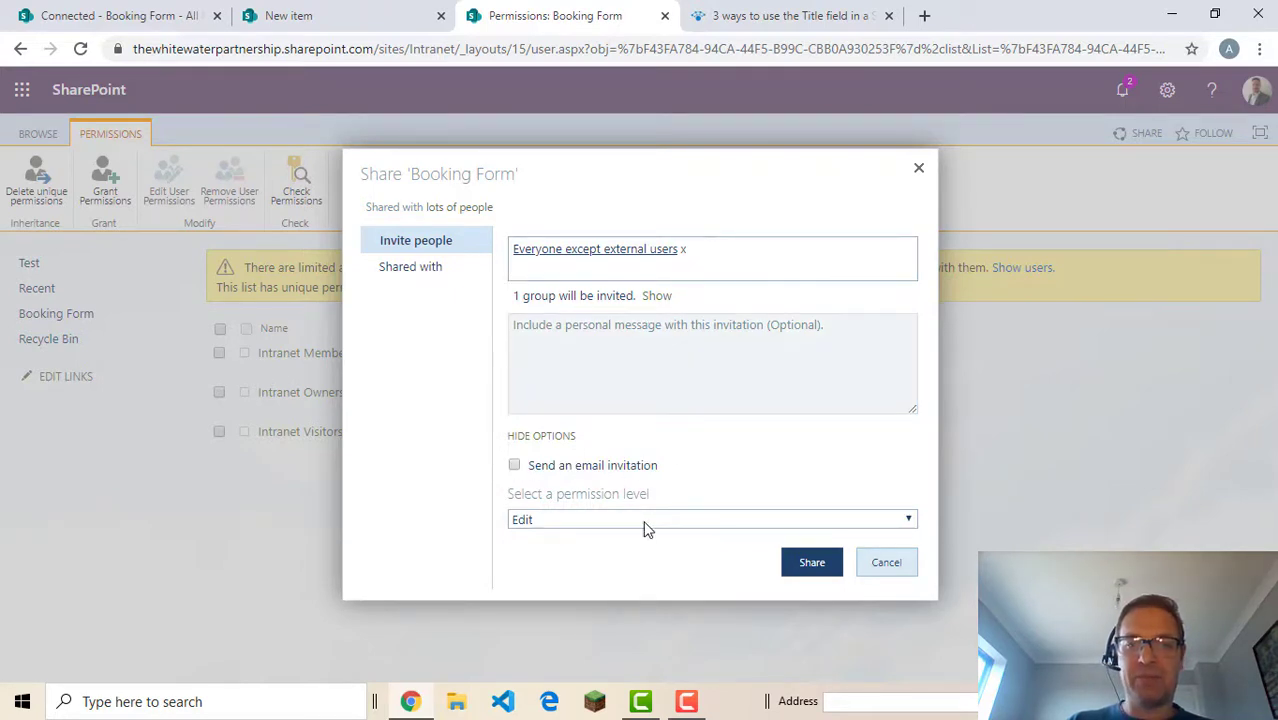
click(697, 522)
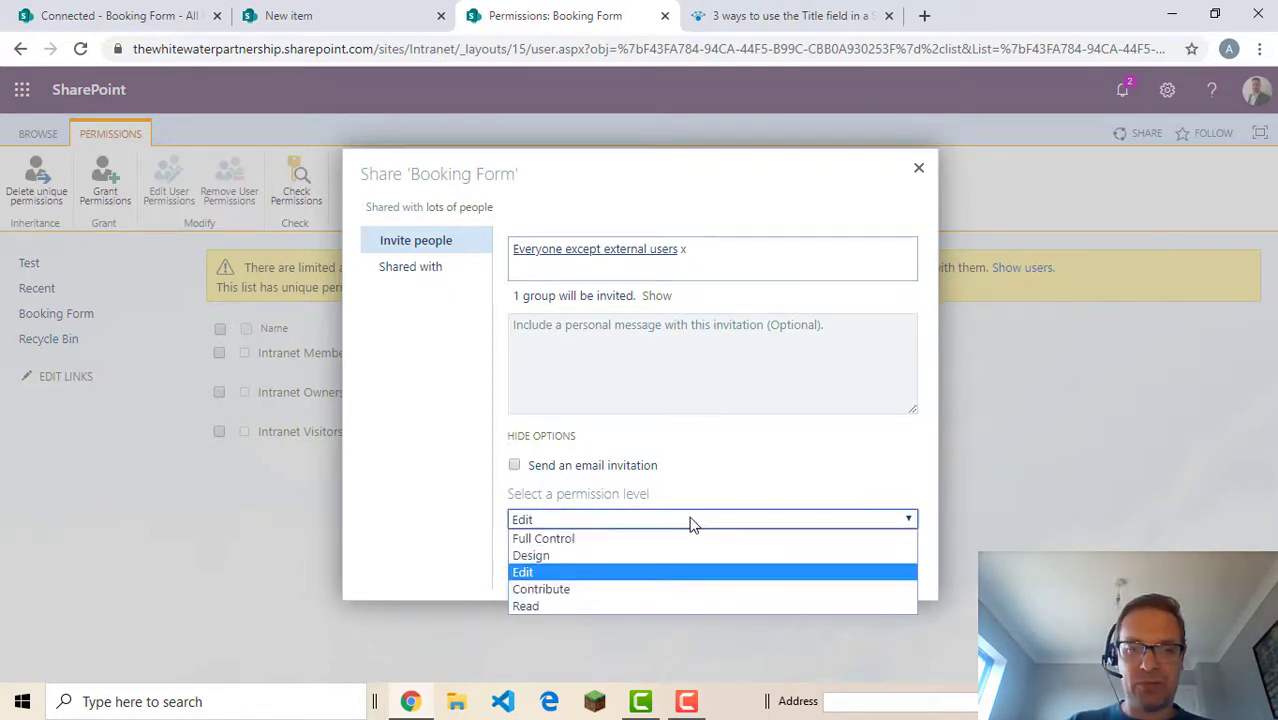
click(552, 590)
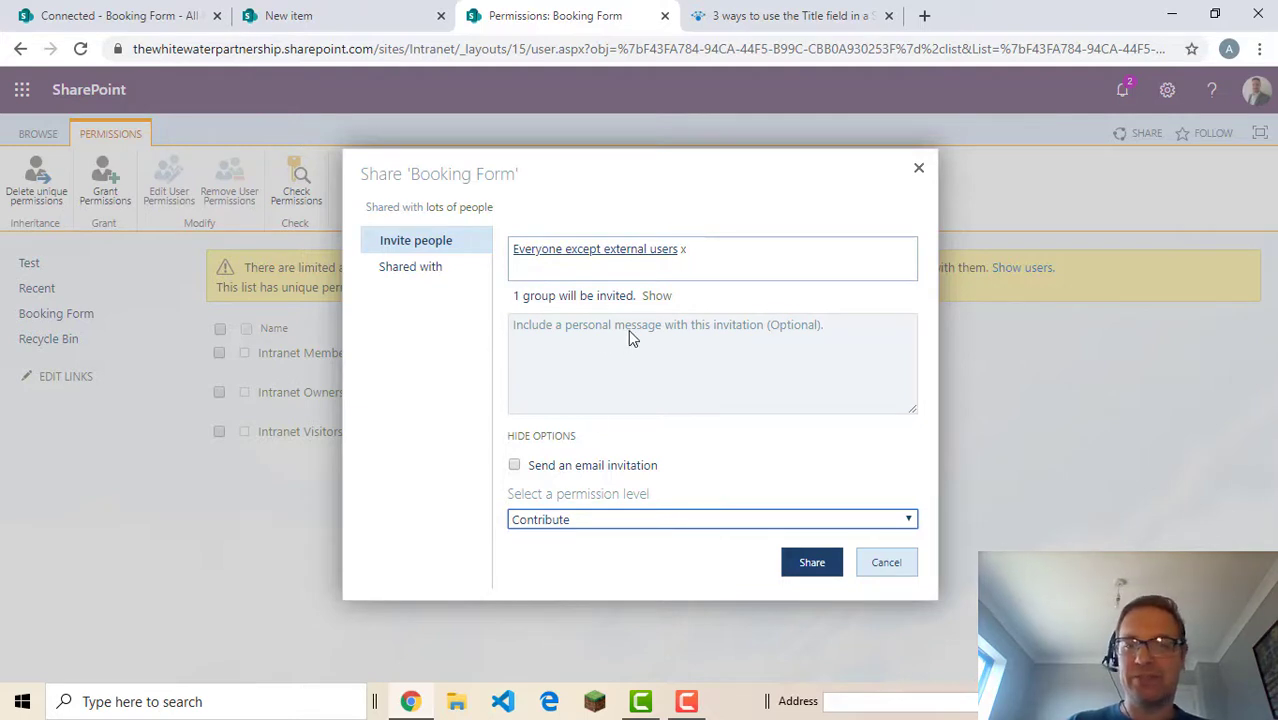
click(813, 562)
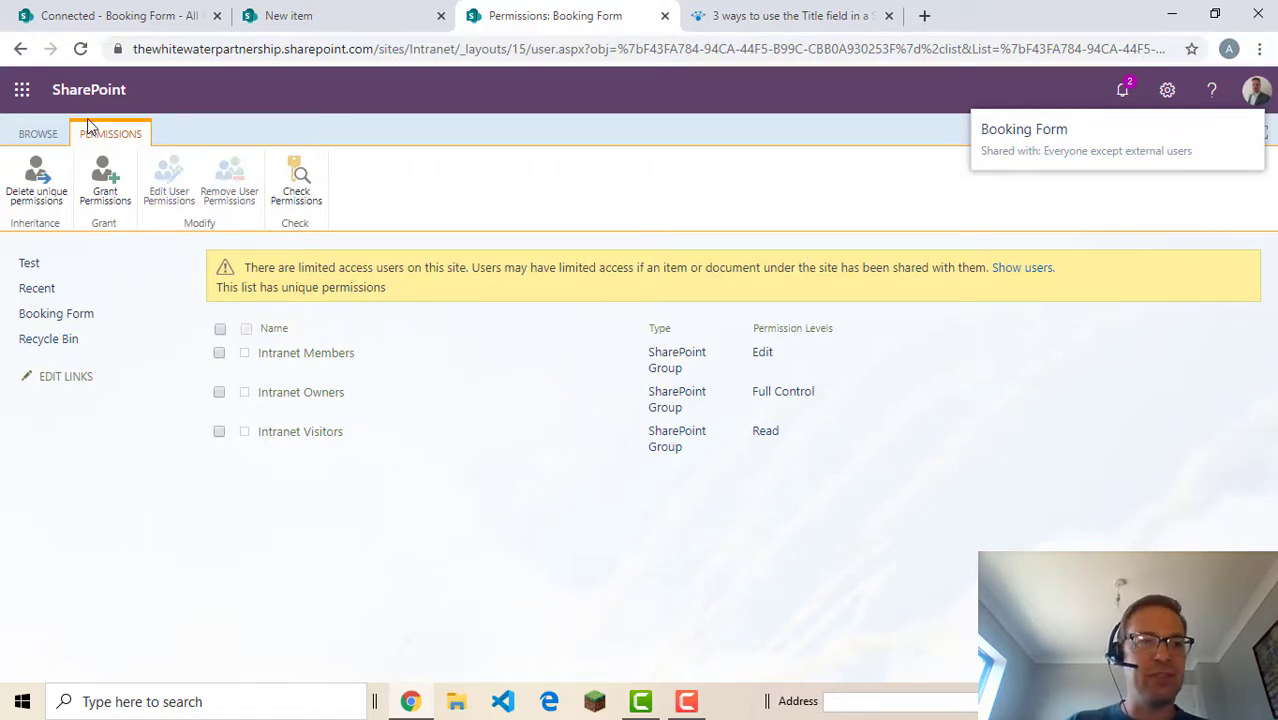
click(37, 133)
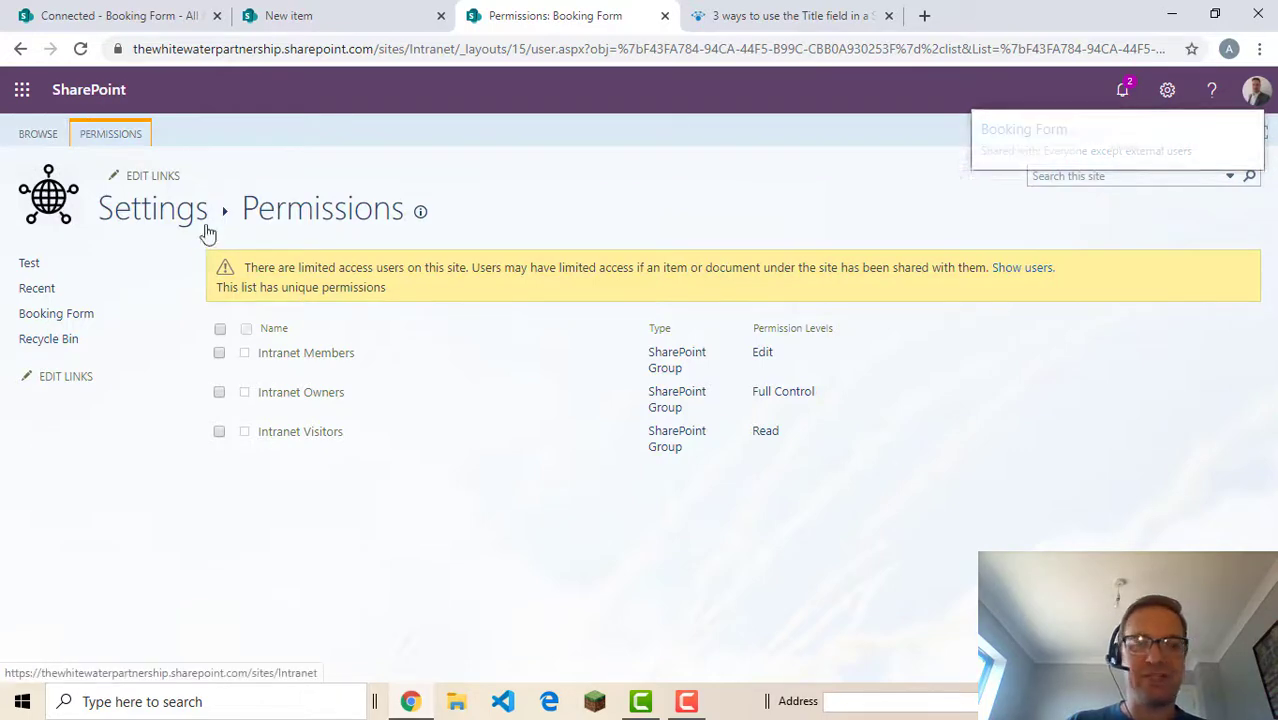
- In the Booking Form list's advanced settings, restrict create and edit access to items created by the user and save
click(163, 212)
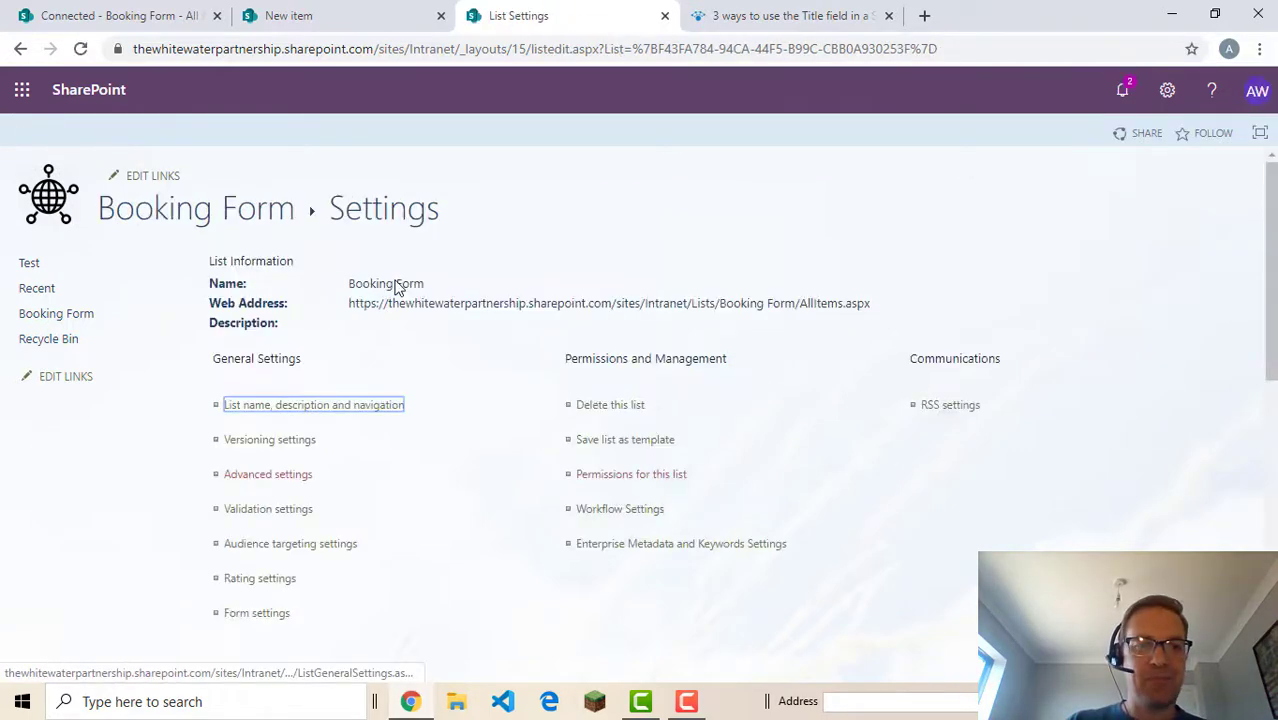
scroll(318, 453, down, 1)
click(280, 384)
scroll(684, 378, down, 2)
scroll(510, 438, up, 1)
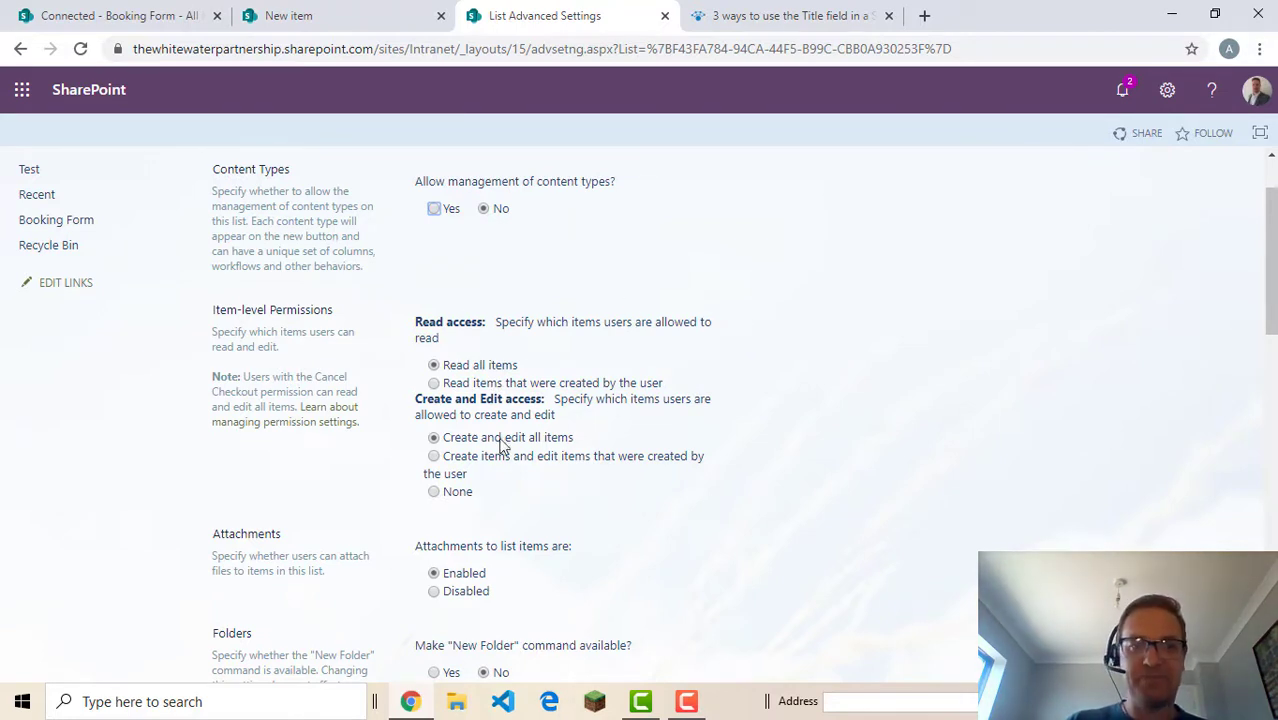
scroll(485, 448, down, 1)
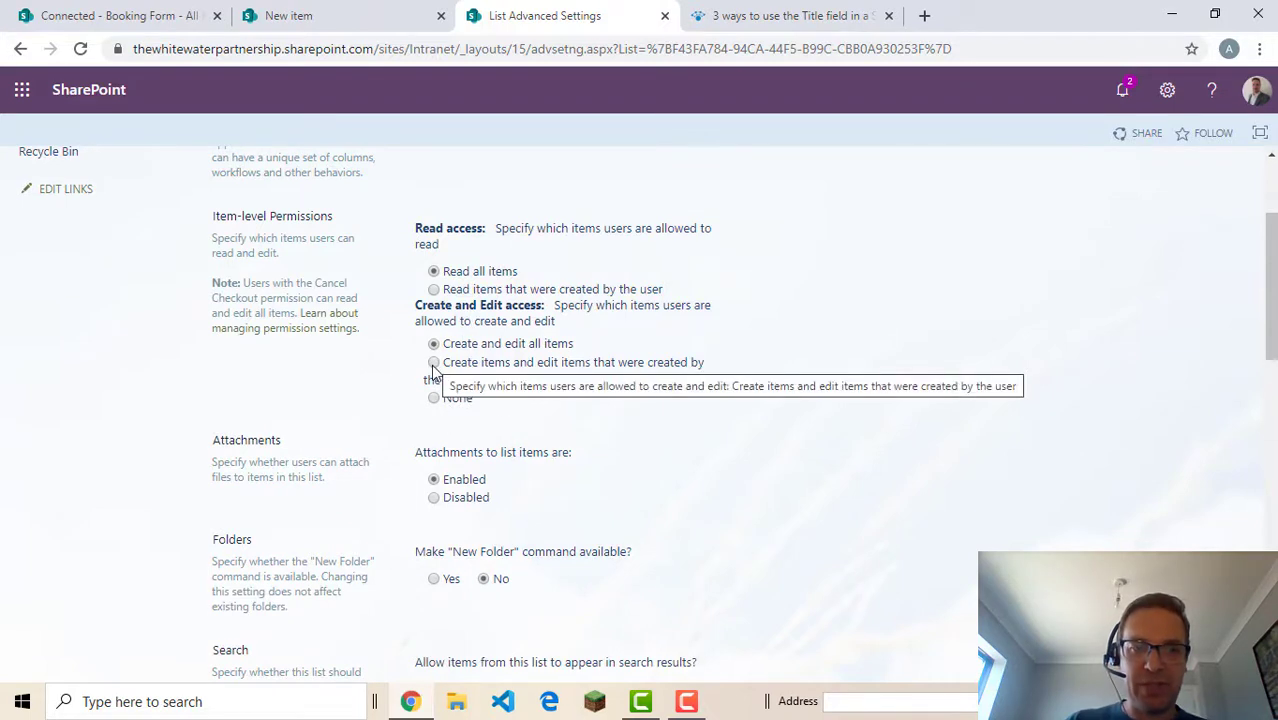
click(432, 364)
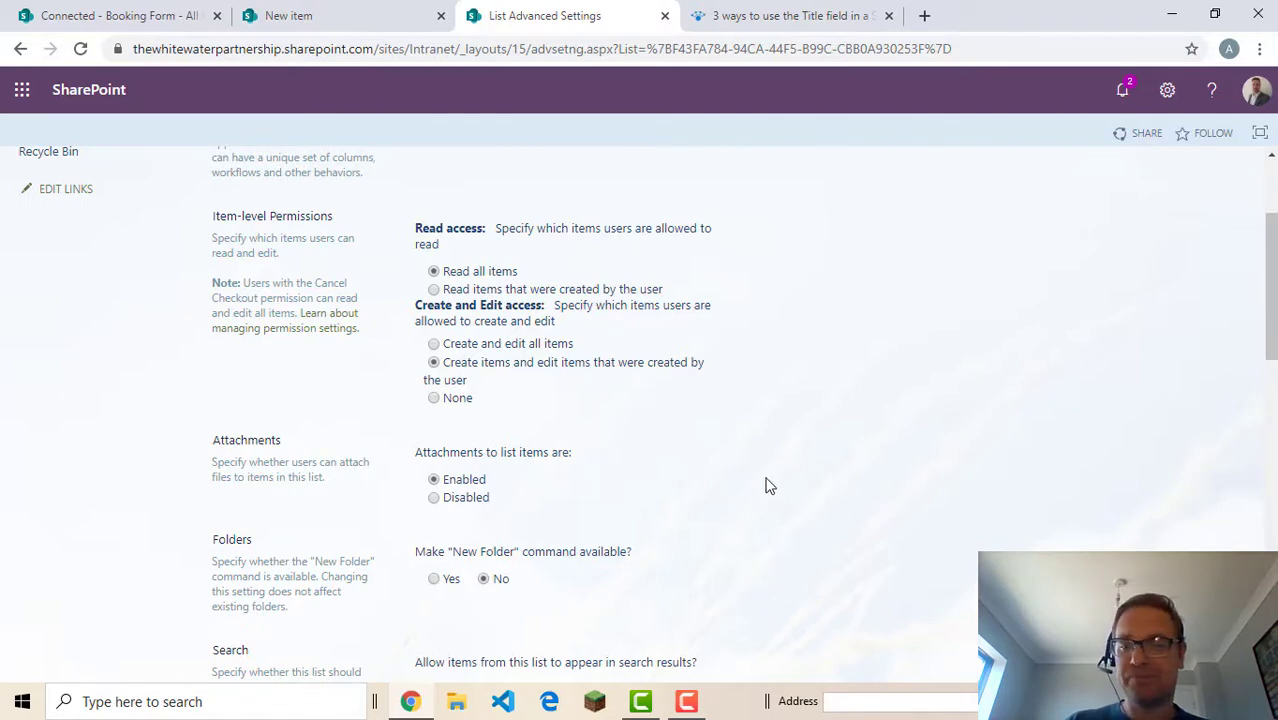
scroll(765, 486, down, 10)
click(636, 595)
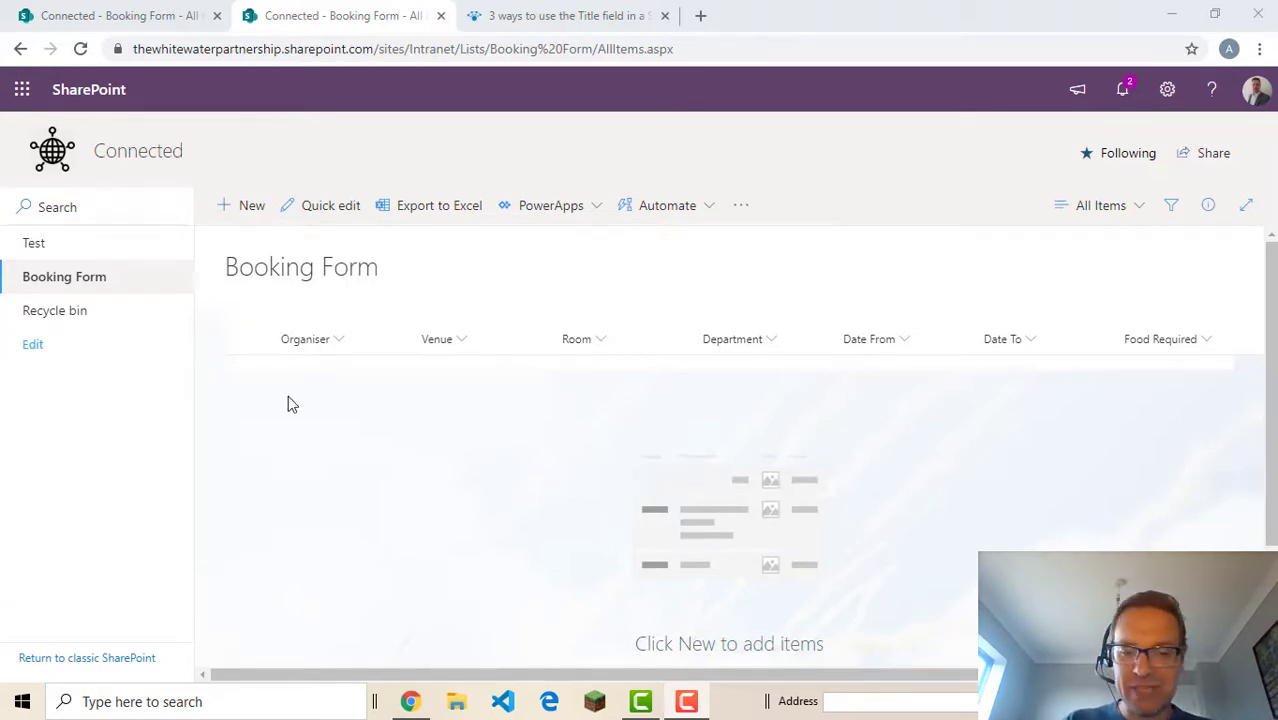
- Set up an e-mail alert on the Booking Form list for newly added items, sent as a daily summary
click(744, 209)
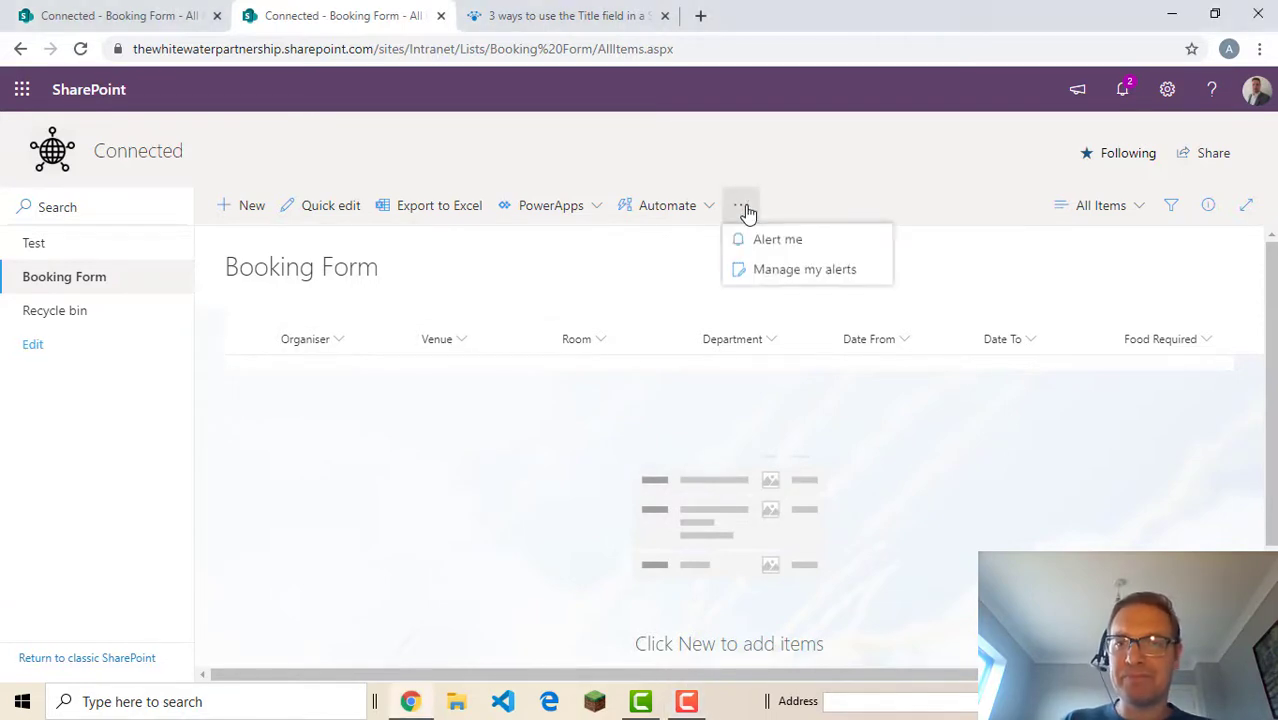
click(798, 247)
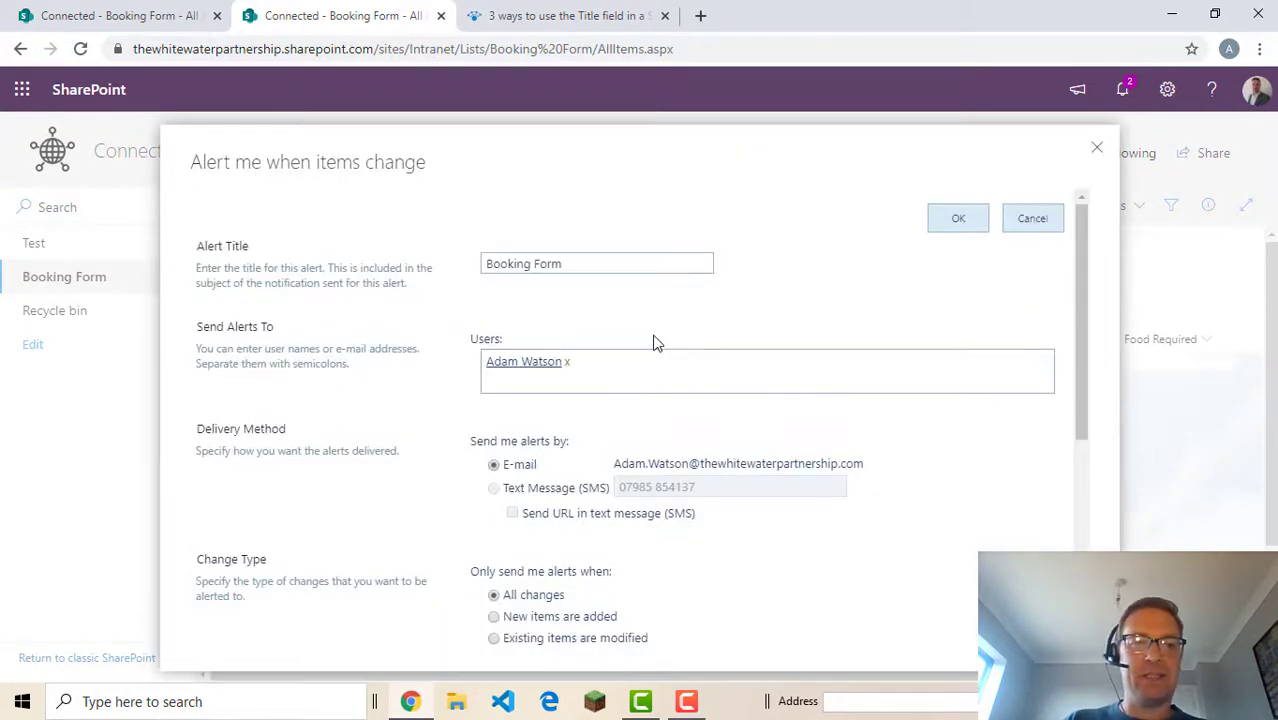
scroll(388, 285, down, 1)
scroll(563, 314, up, 1)
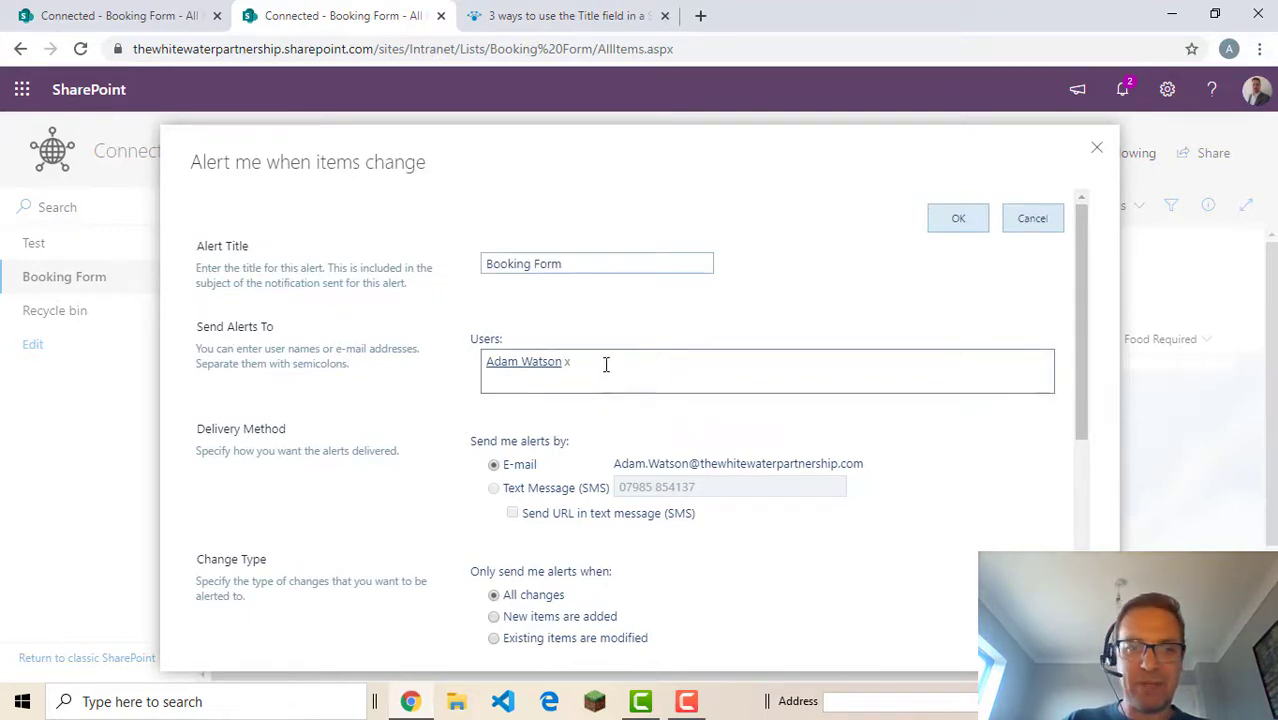
scroll(650, 366, down, 2)
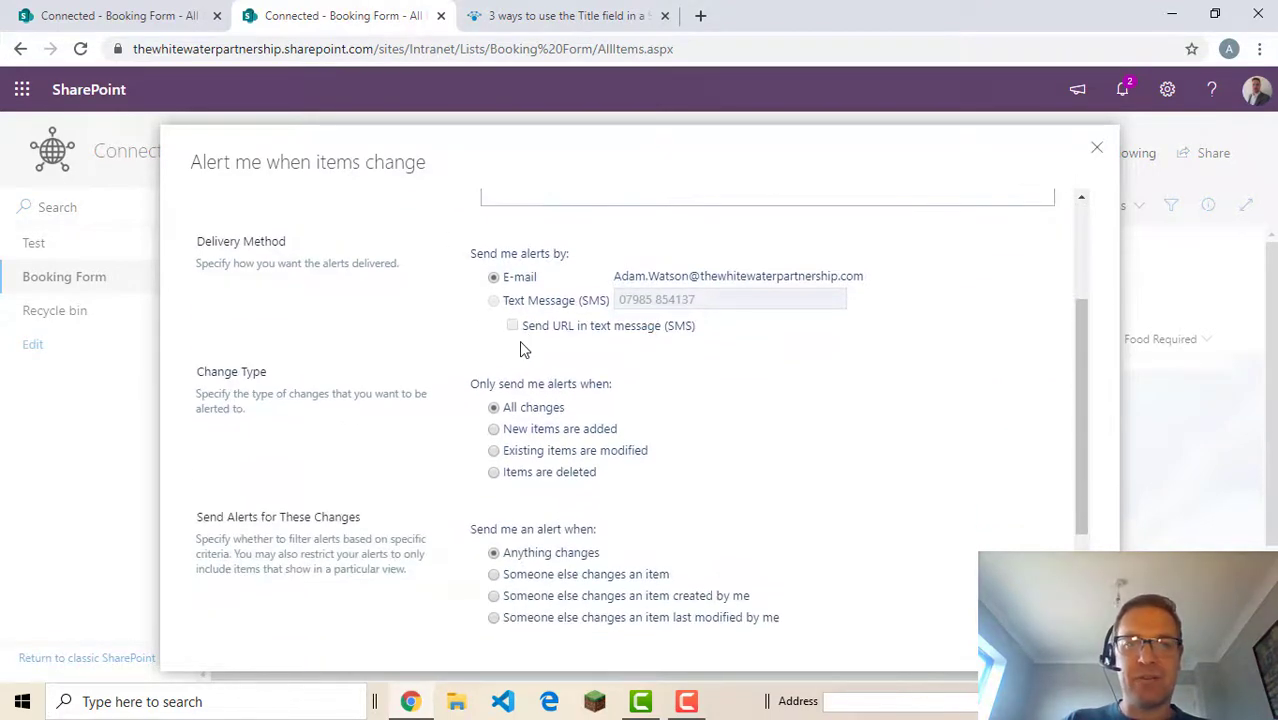
scroll(521, 348, down, 2)
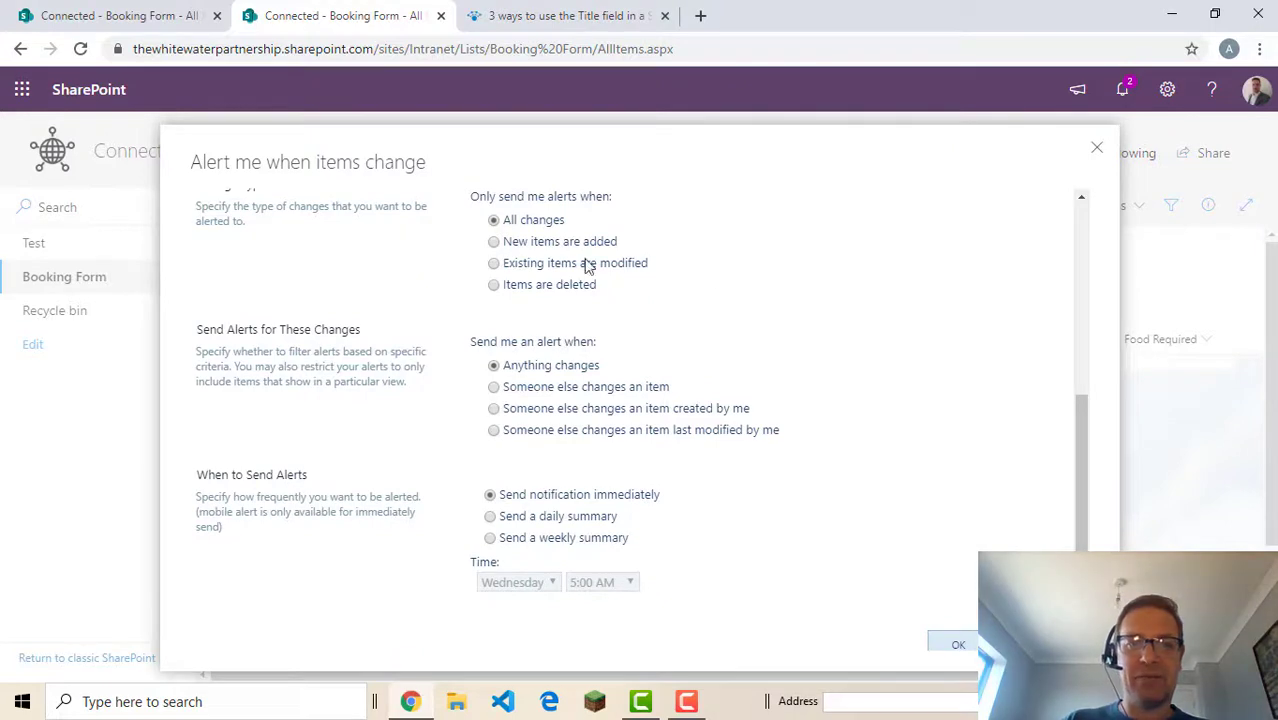
click(495, 243)
scroll(716, 366, down, 1)
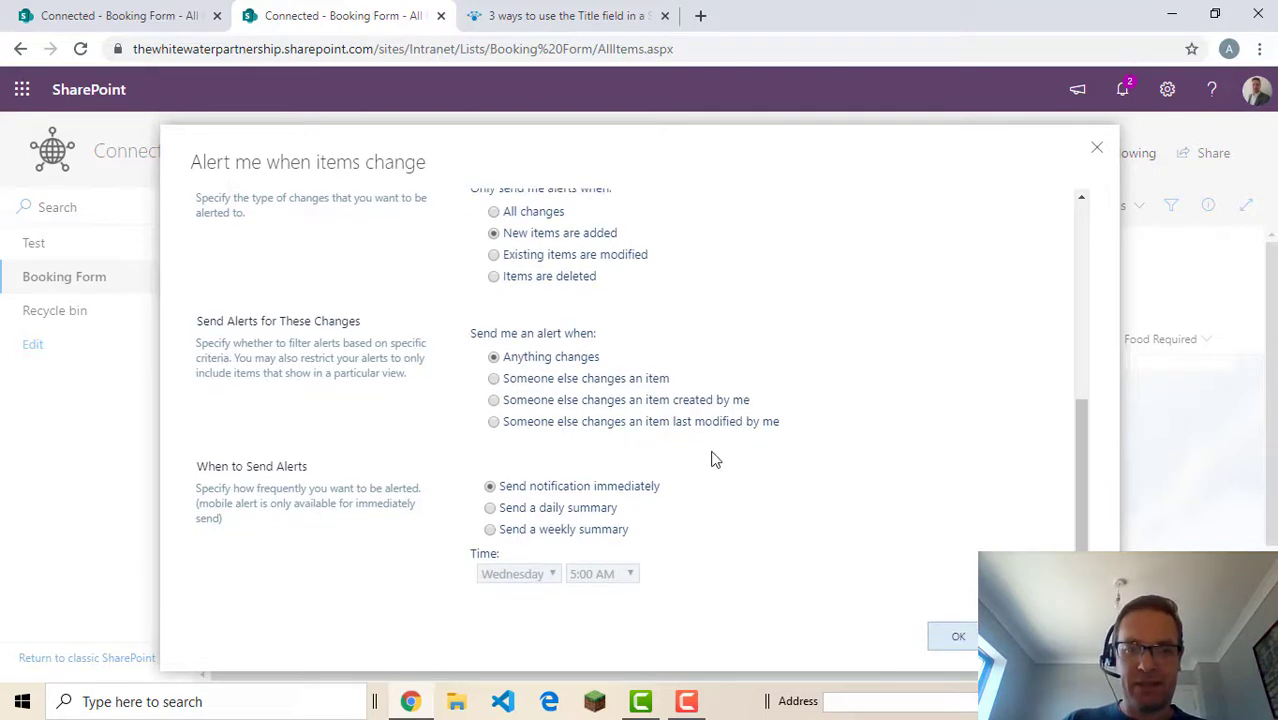
click(490, 509)
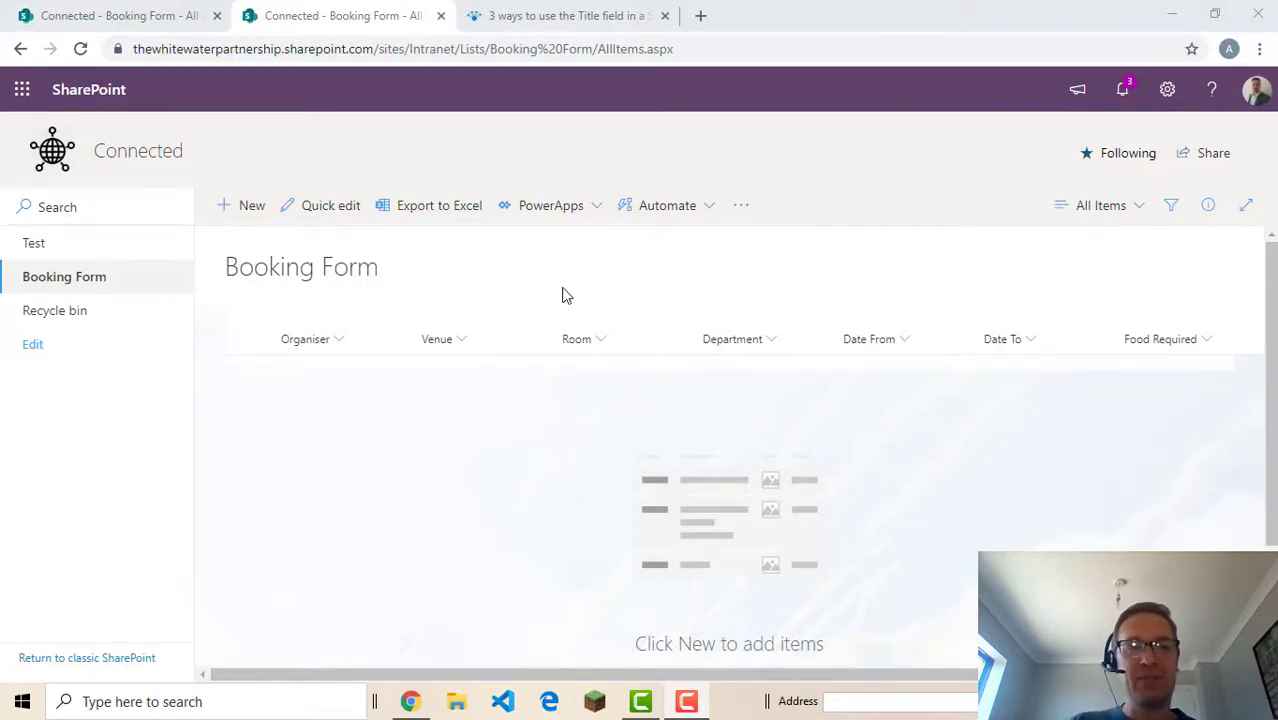
- Review the fields of a new booking item form, close it unsaved, and look at the list's automation options
click(251, 207)
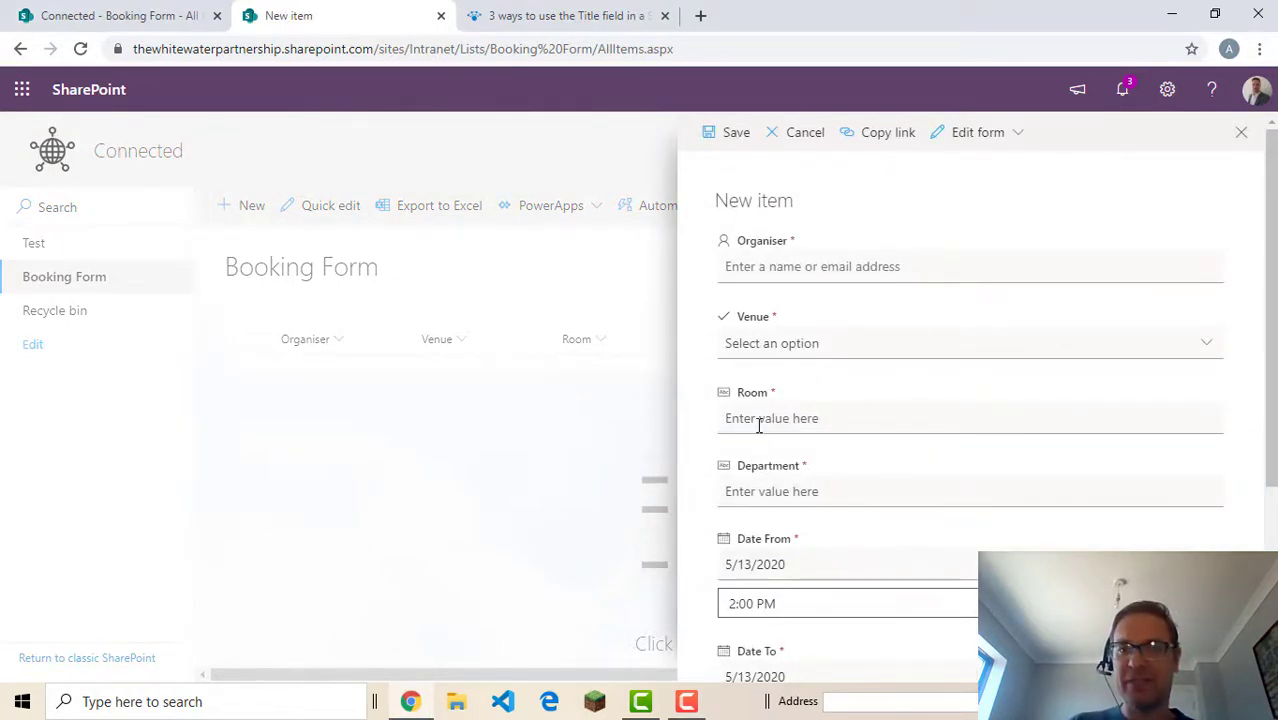
scroll(847, 445, down, 3)
scroll(1000, 360, up, 3)
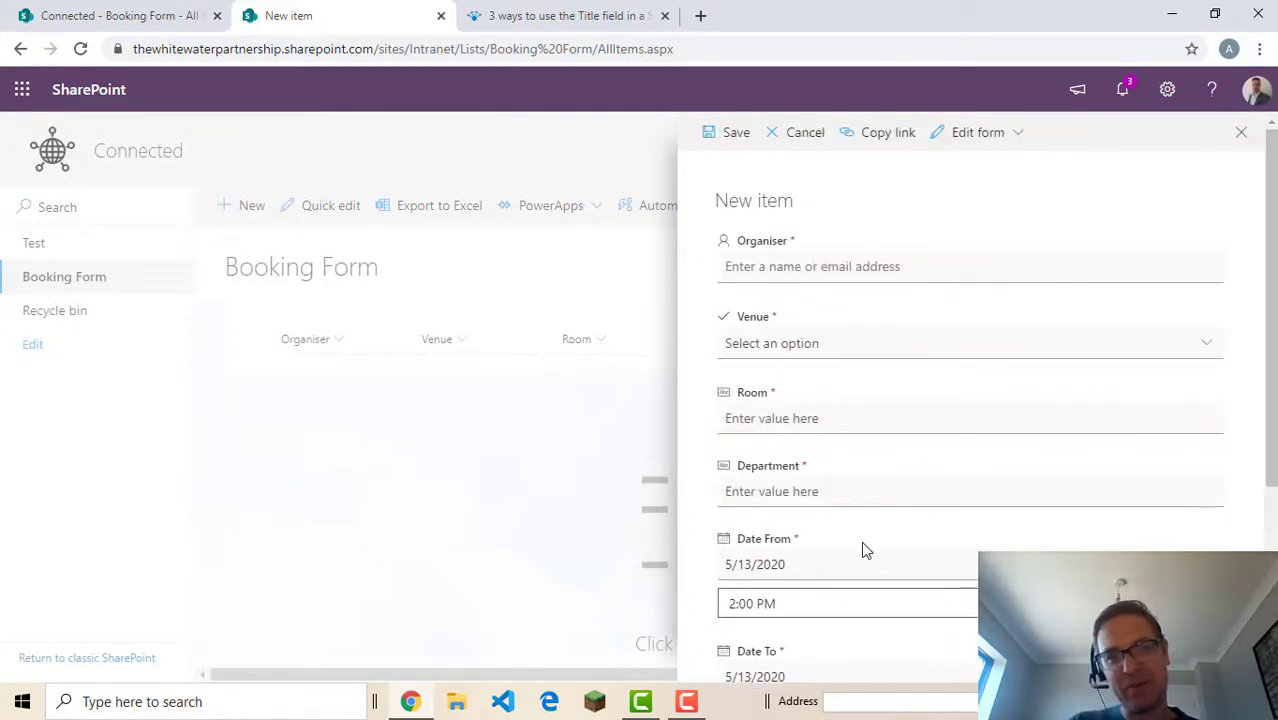
click(1241, 136)
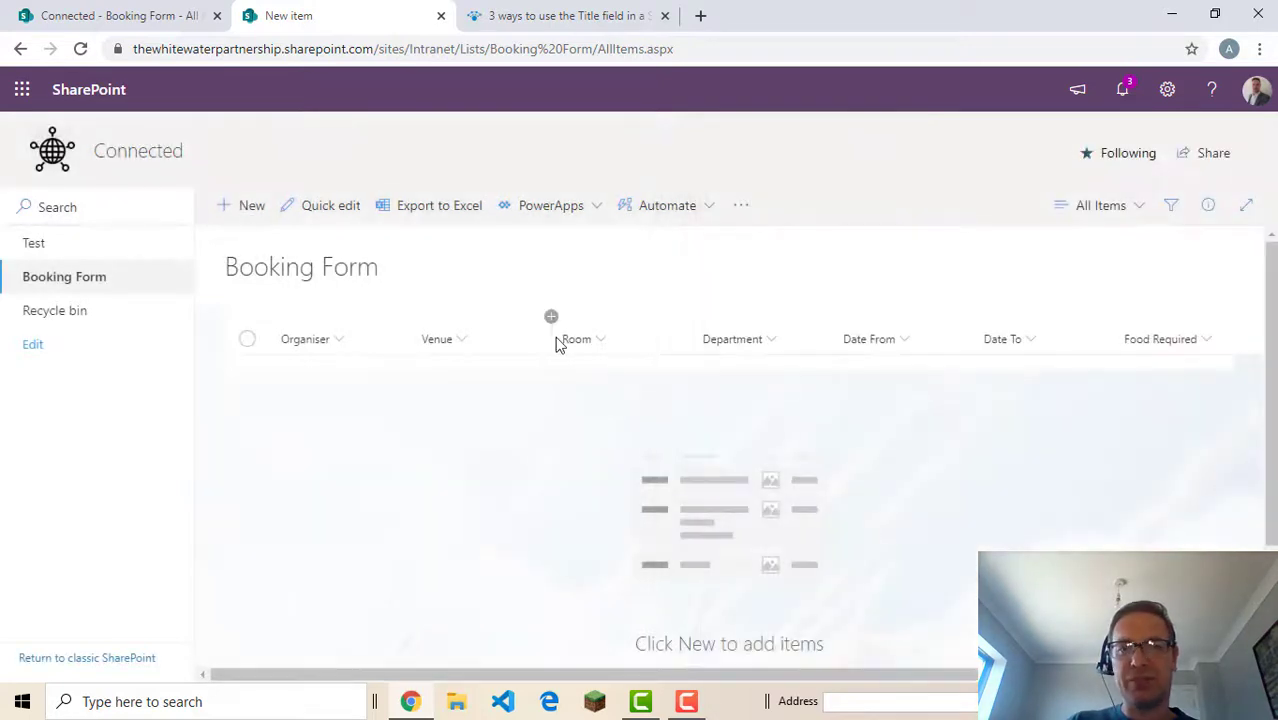
click(705, 217)
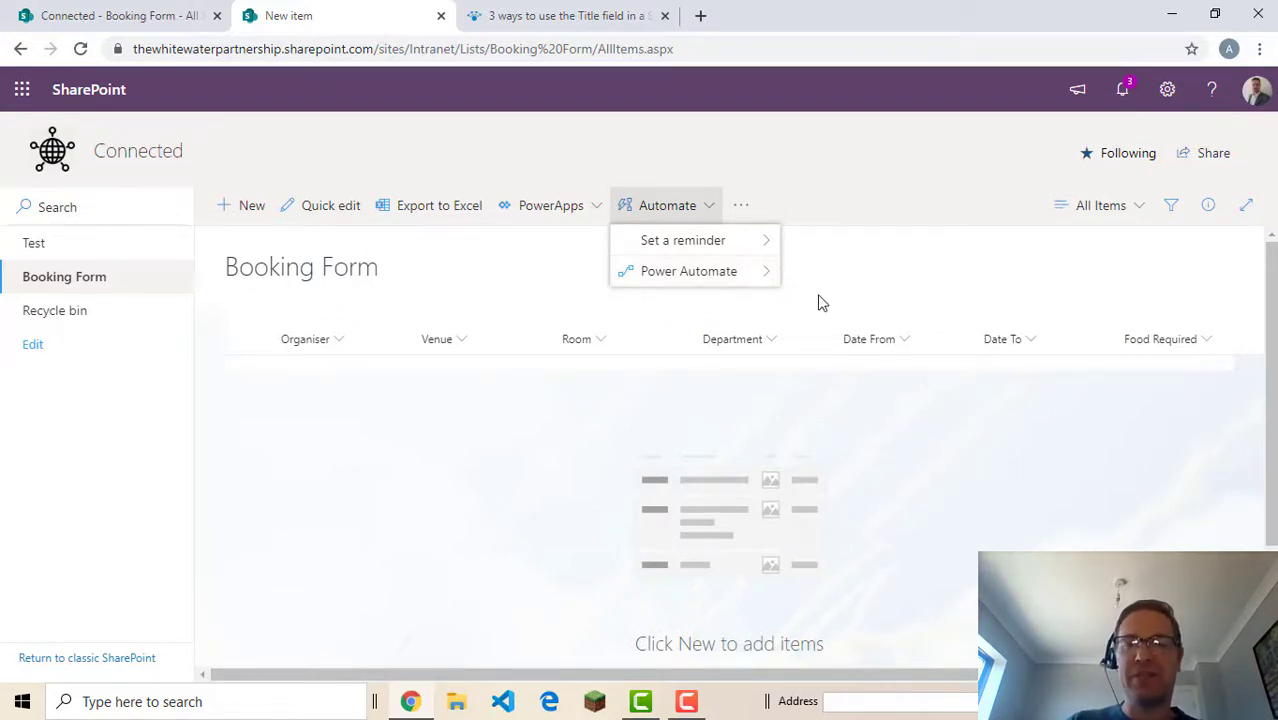
click(913, 261)
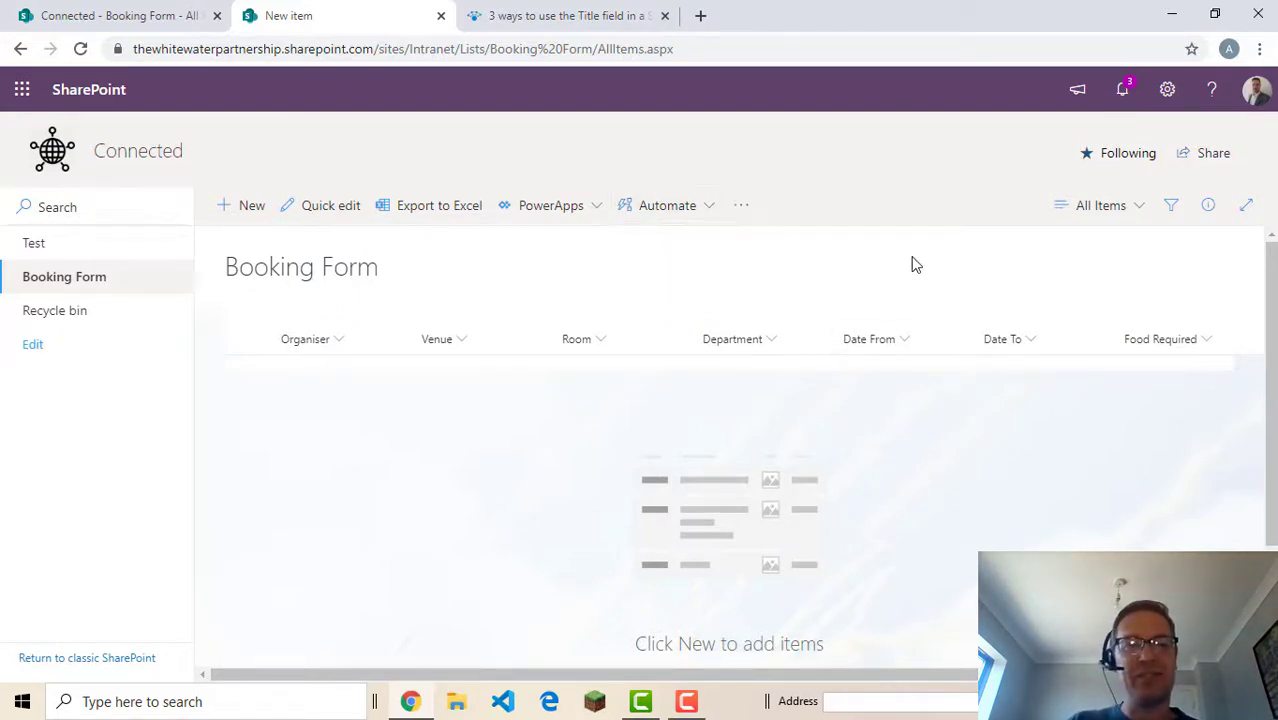